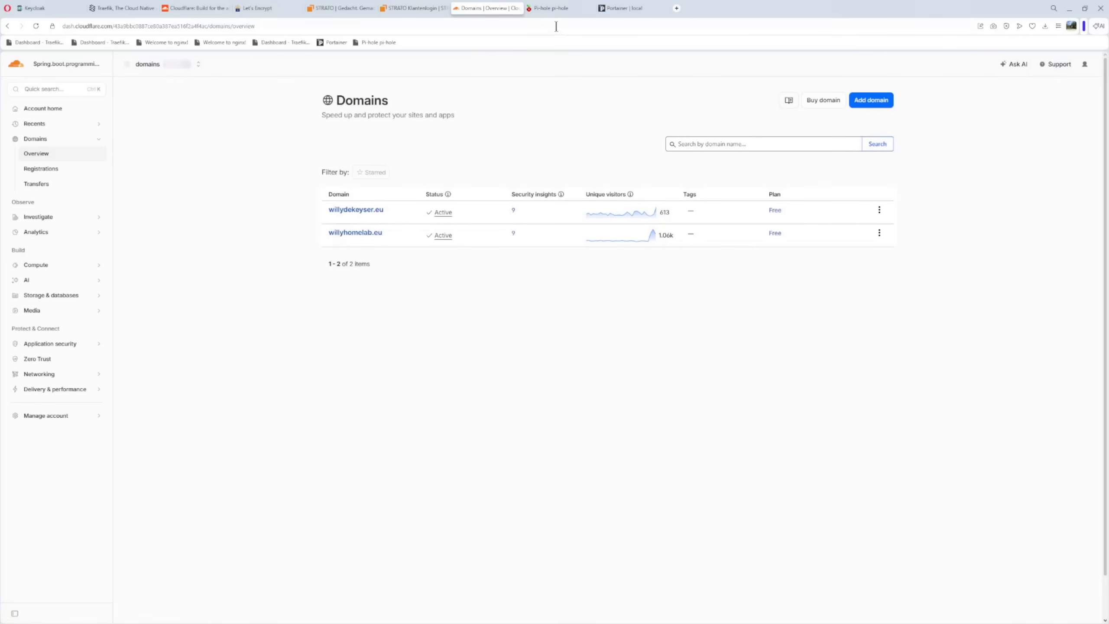
Examine the web addresses of the Pi-hole dashboard and the Portainer home page
{"action": "left_click", "coordinate": [552, 8]}
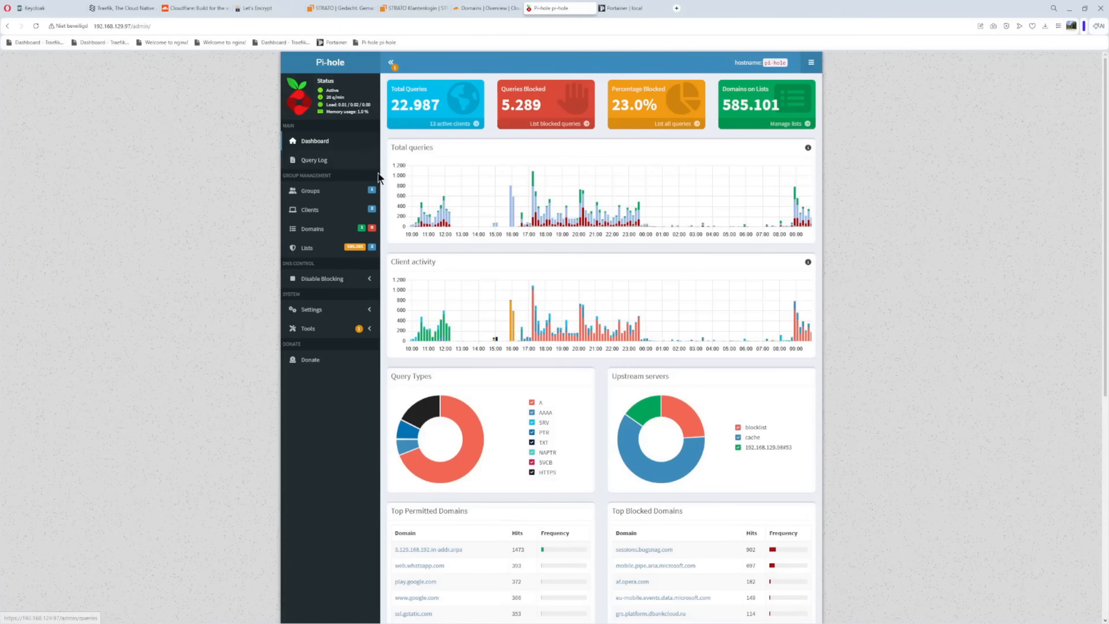
{"action": "left_click", "coordinate": [98, 27]}
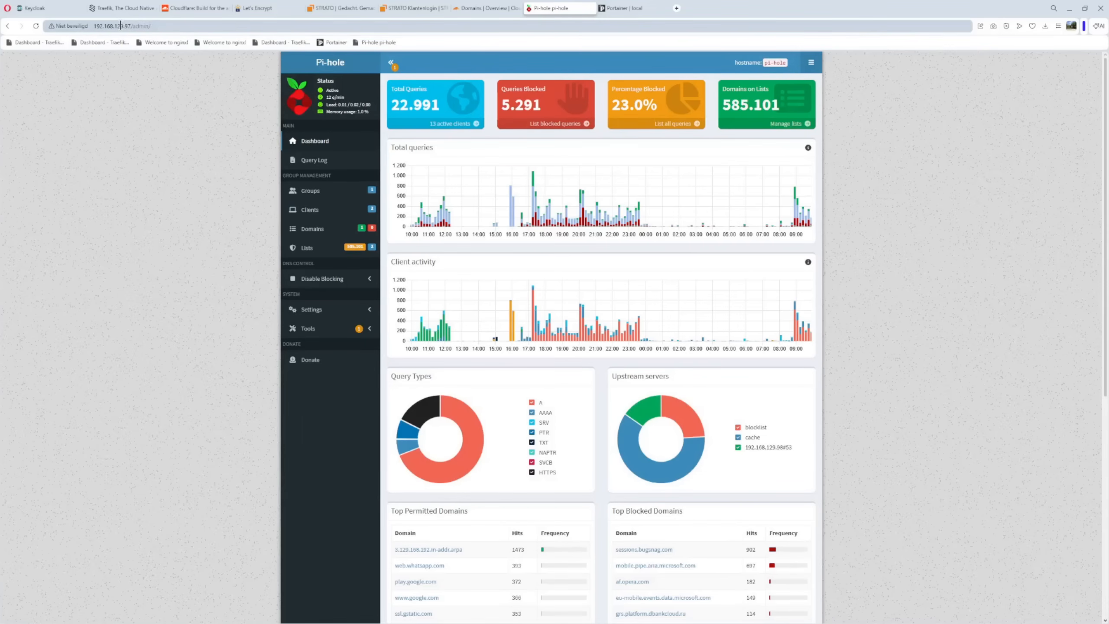
{"action": "left_click", "coordinate": [619, 11]}
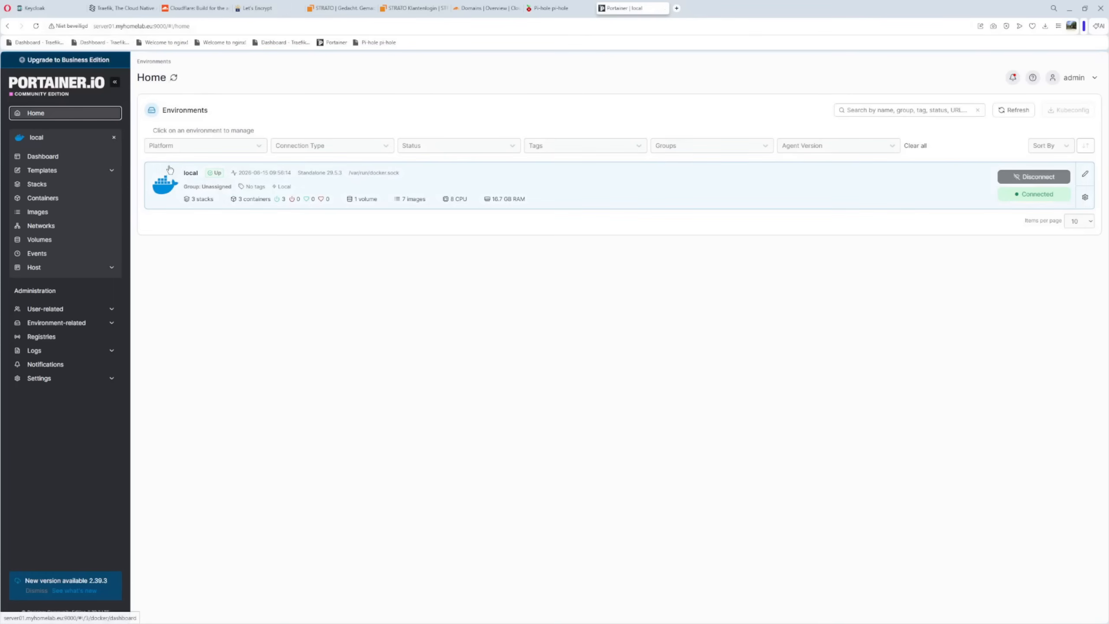
{"action": "left_click", "coordinate": [101, 26]}
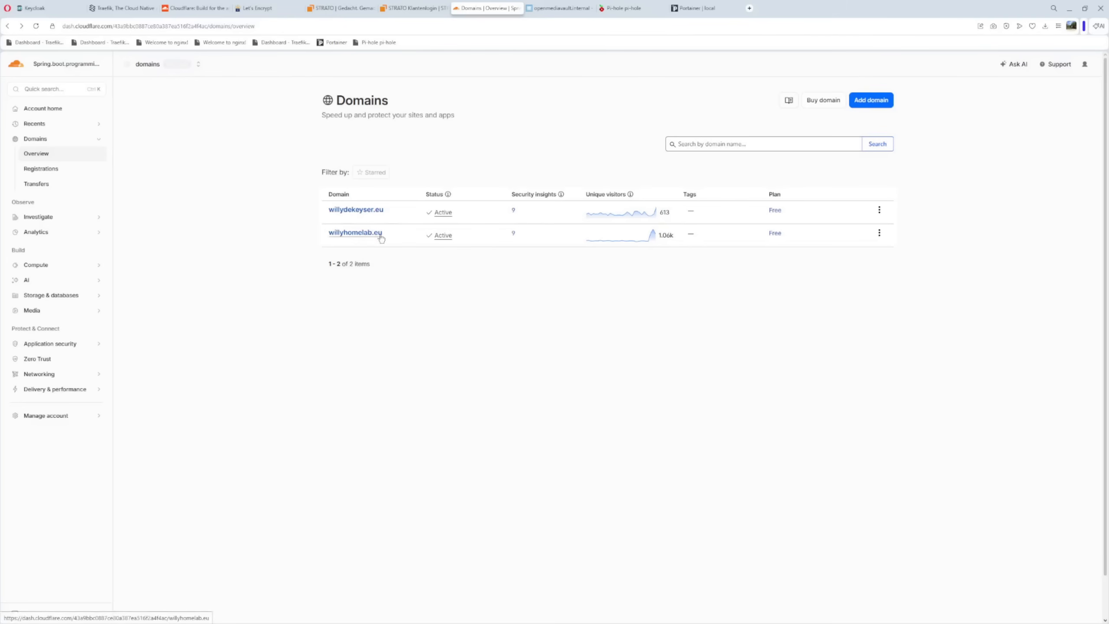
From the Cloudflare user profile, start a new API token based on the Edit zone DNS template
{"action": "left_click", "coordinate": [1084, 70]}
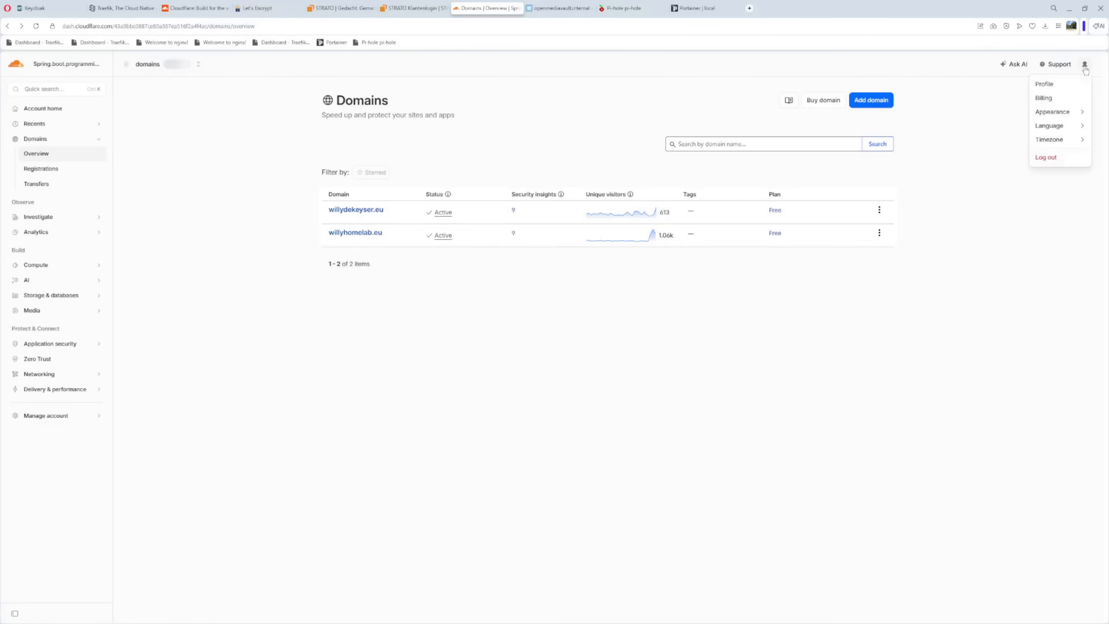
{"action": "left_click", "coordinate": [1043, 85]}
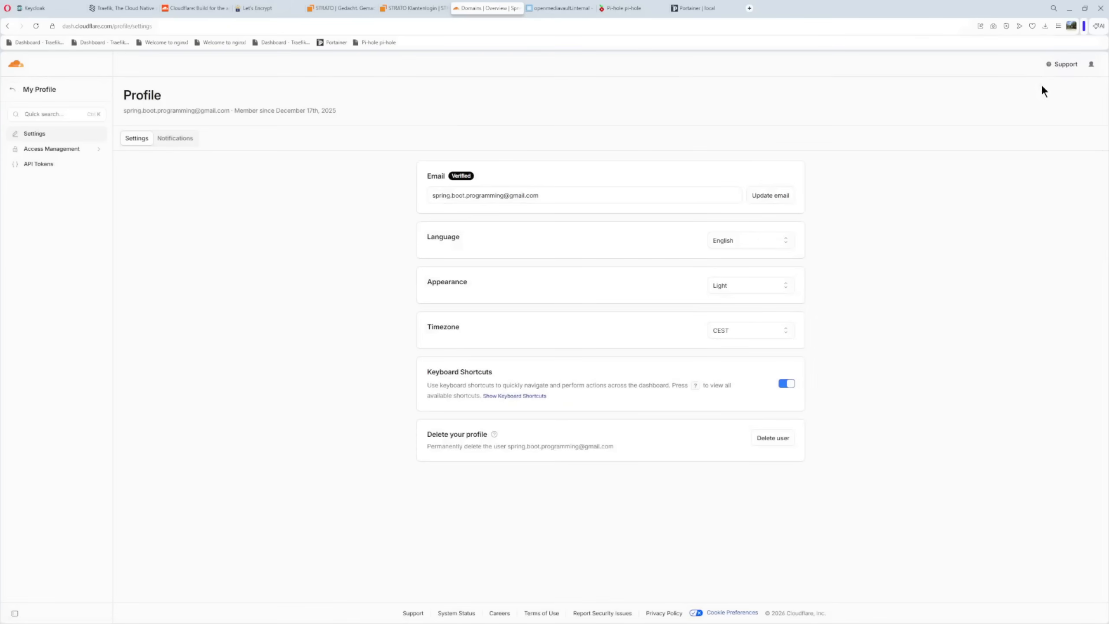
{"action": "left_click", "coordinate": [38, 166]}
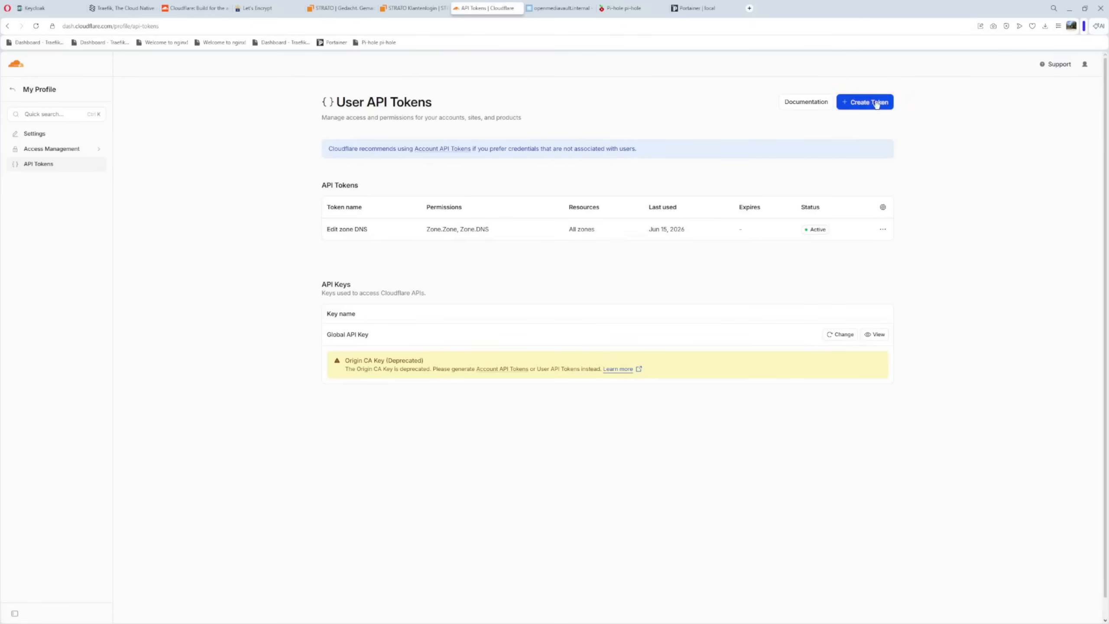
{"action": "left_click", "coordinate": [859, 101]}
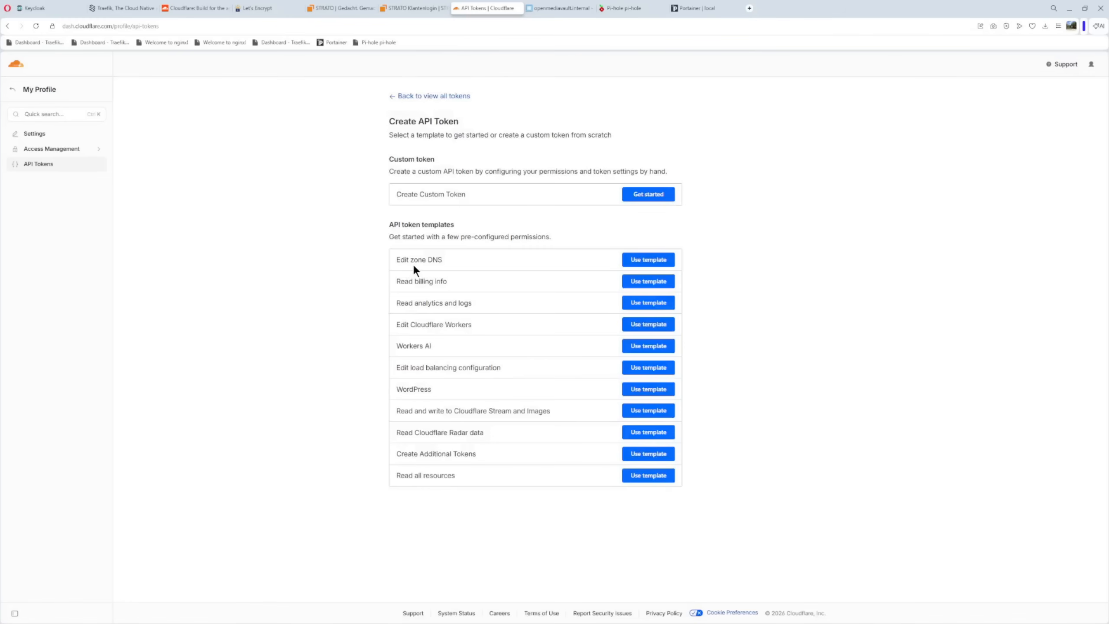
{"action": "left_click", "coordinate": [650, 262]}
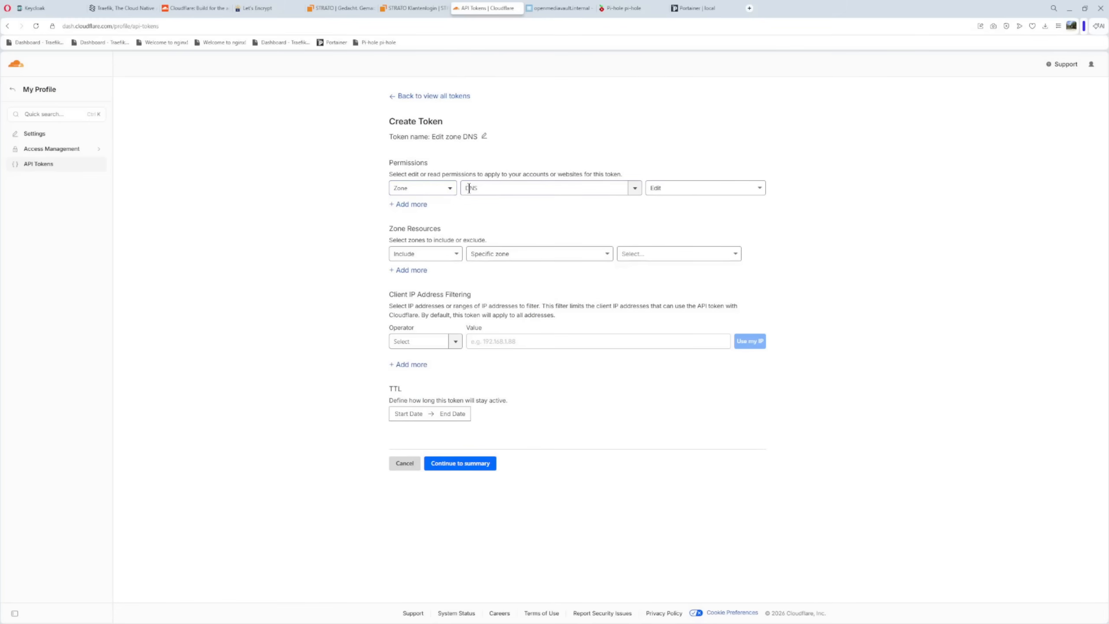
Add a second token permission for Zone, Zone with Read access
{"action": "left_click", "coordinate": [414, 204]}
{"action": "left_click", "coordinate": [453, 207]}
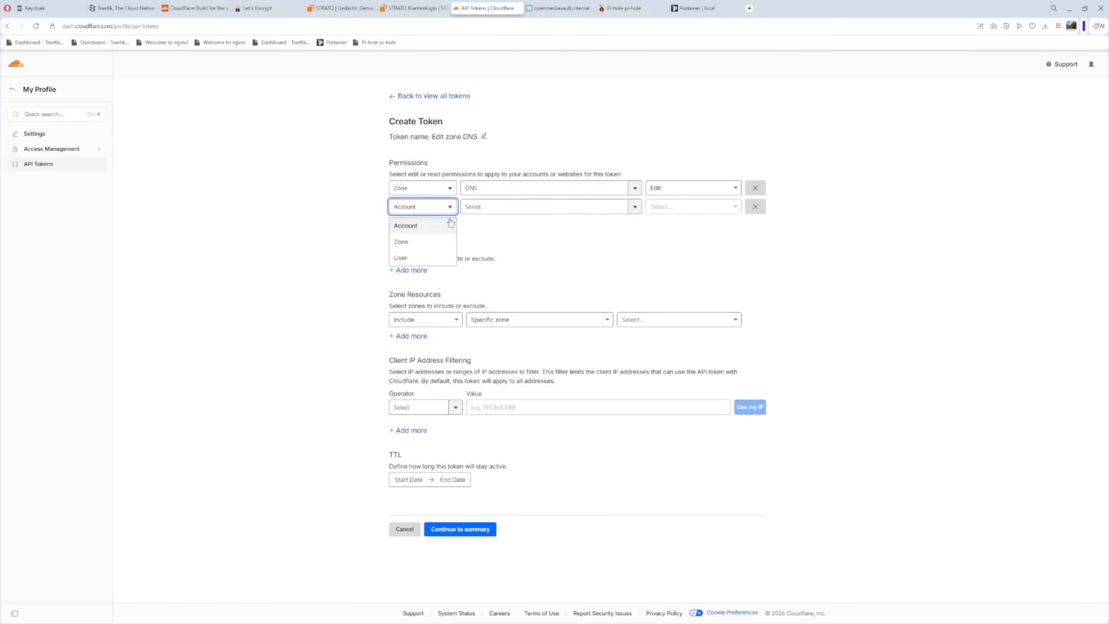
{"action": "left_click", "coordinate": [422, 242]}
{"action": "left_click", "coordinate": [500, 209]}
{"action": "scroll", "coordinate": [513, 241], "scroll_direction": "down", "scroll_amount": 5}
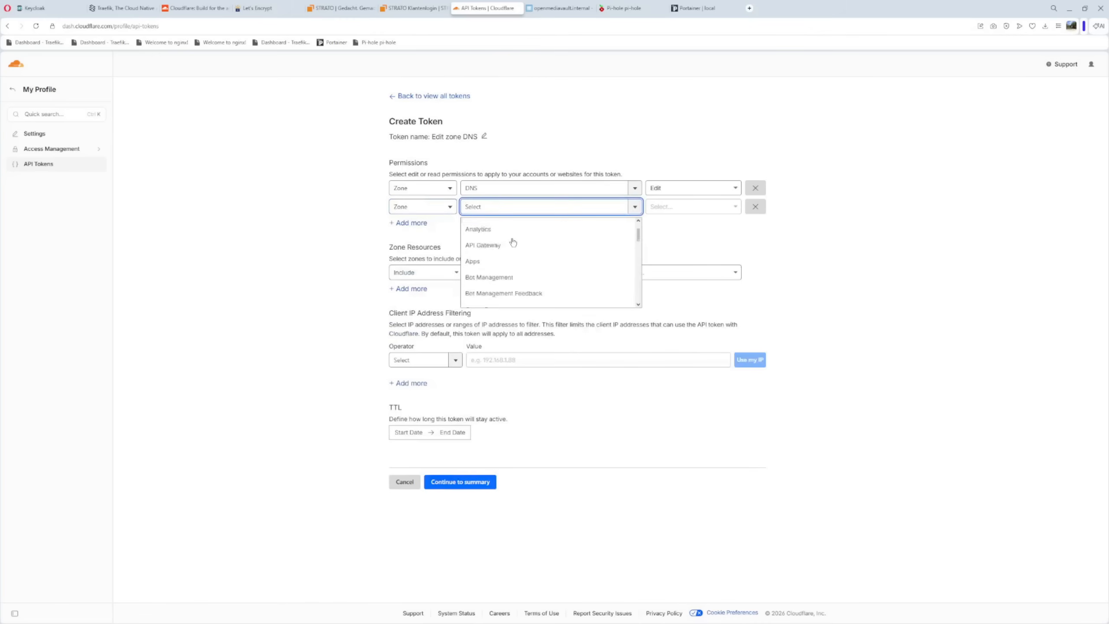
{"action": "scroll", "coordinate": [513, 242], "scroll_direction": "down", "scroll_amount": 5}
{"action": "scroll", "coordinate": [513, 242], "scroll_direction": "down", "scroll_amount": 3}
{"action": "left_click", "coordinate": [475, 219]}
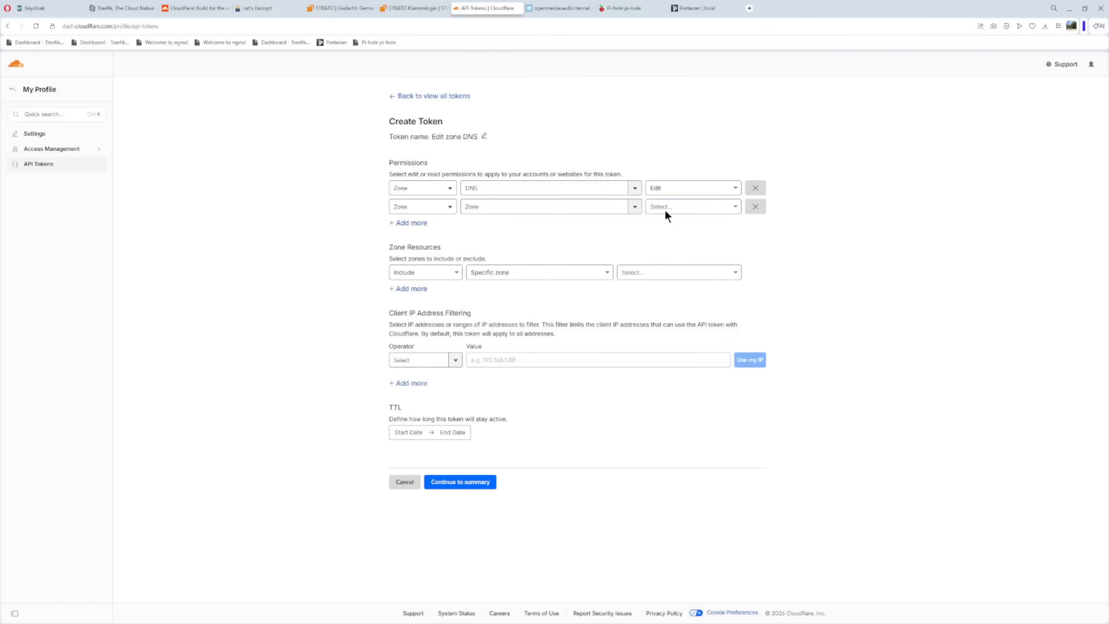
{"action": "left_click", "coordinate": [665, 209]}
{"action": "left_click", "coordinate": [661, 228]}
Limit the token to the specific zone willyhomelab.eu, create it and return to the list of API tokens
{"action": "left_click", "coordinate": [655, 271]}
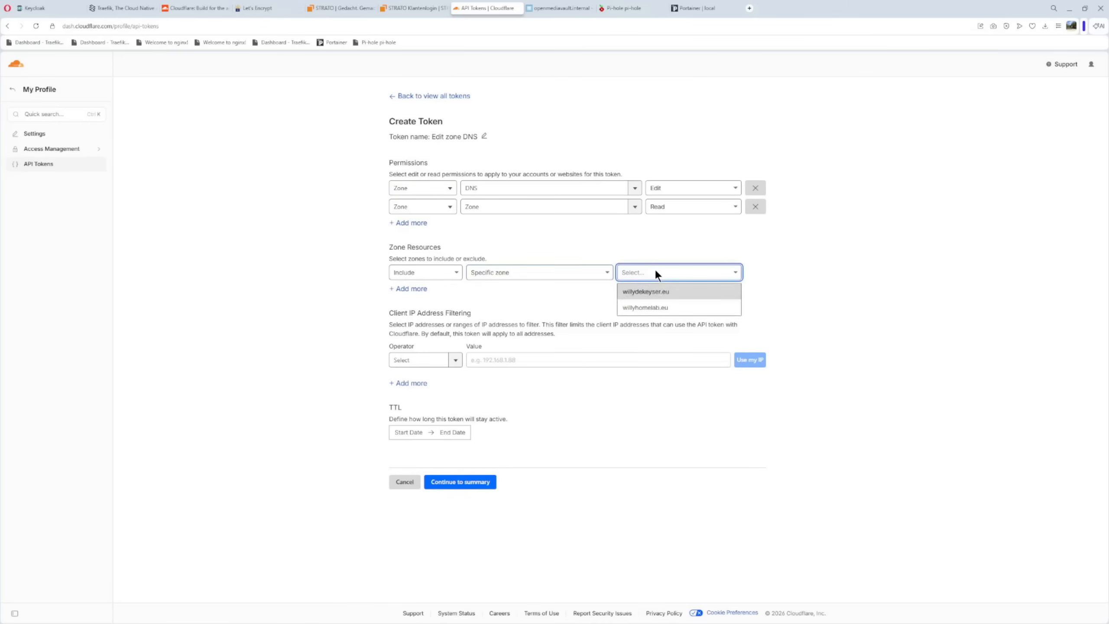
{"action": "left_click", "coordinate": [650, 309]}
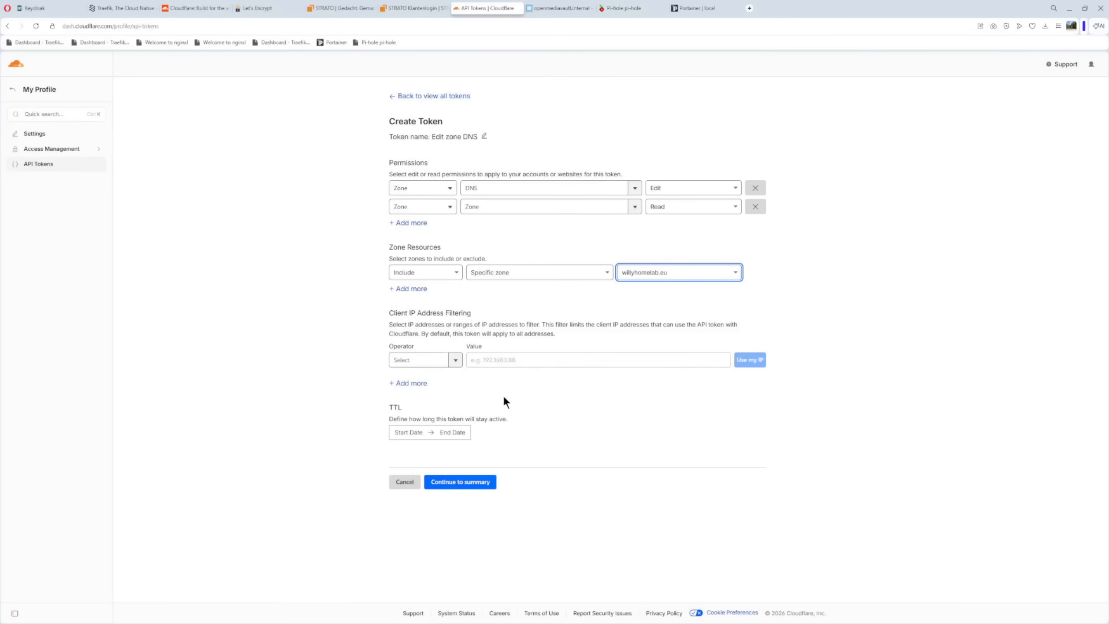
{"action": "left_click", "coordinate": [468, 484]}
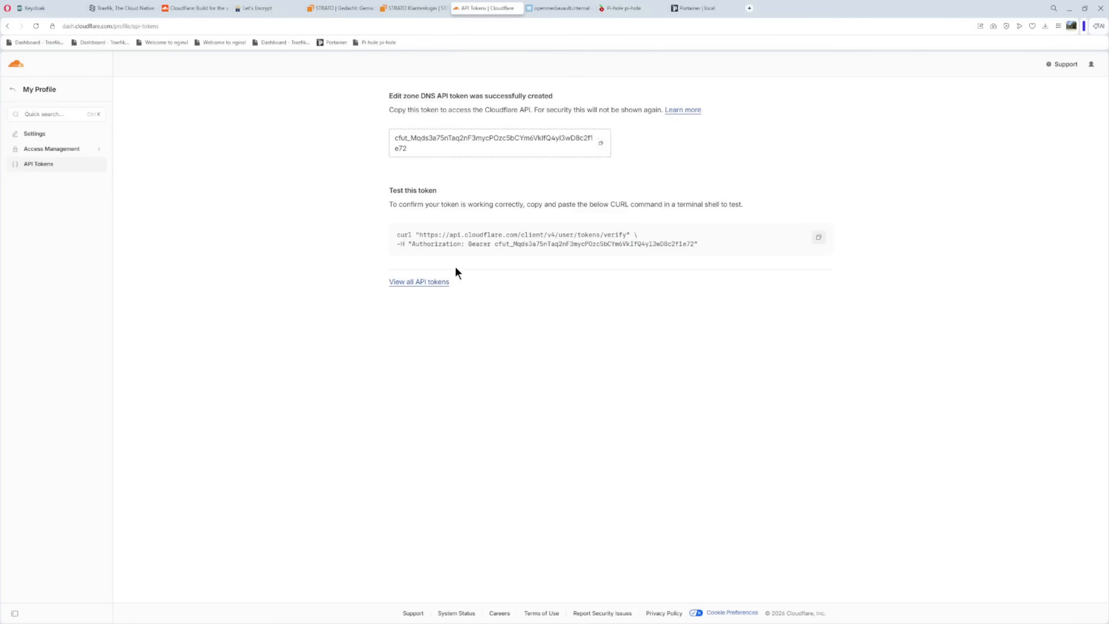
{"action": "left_click", "coordinate": [432, 283]}
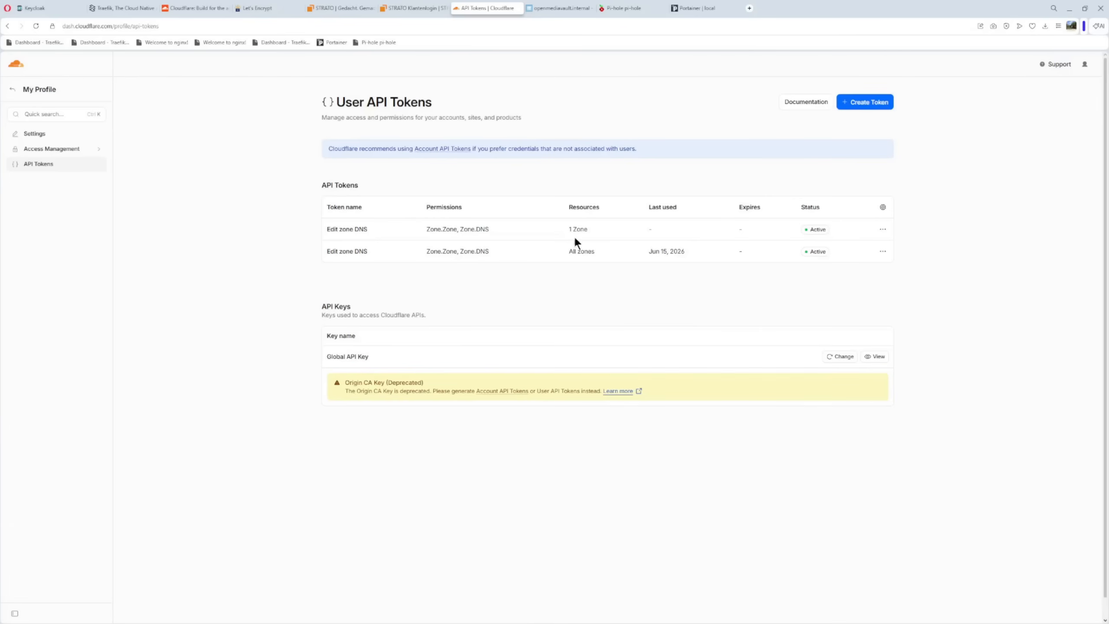
Switch to openmediavault and examine the Workbench settings for the ports and secure connection, comparing them with the page address
{"action": "left_click", "coordinate": [552, 13]}
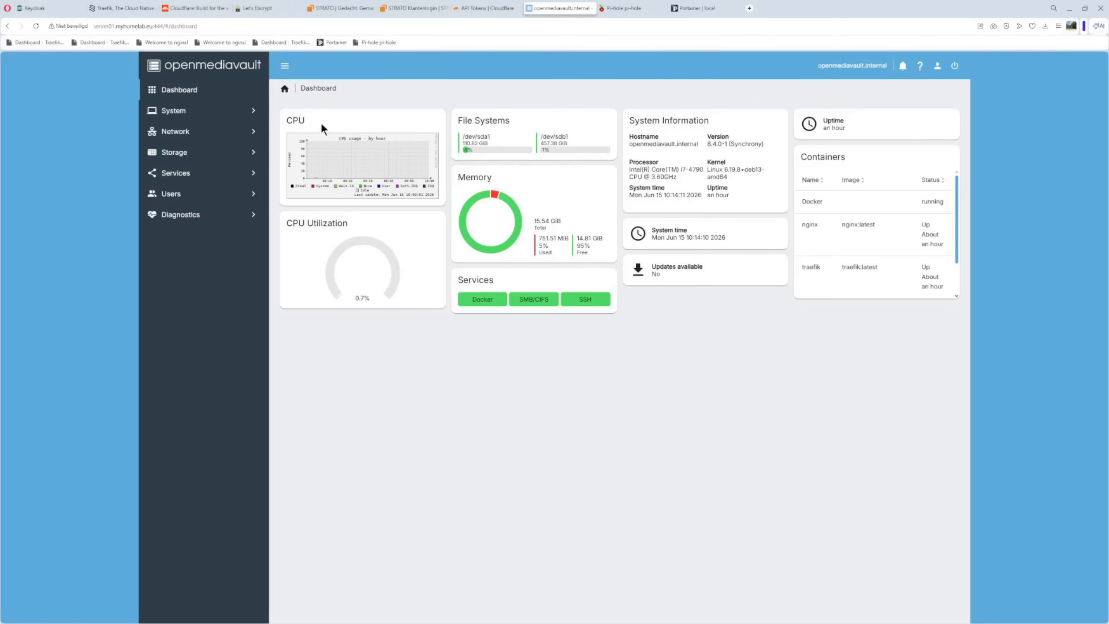
{"action": "left_click", "coordinate": [183, 111]}
{"action": "left_click", "coordinate": [190, 134]}
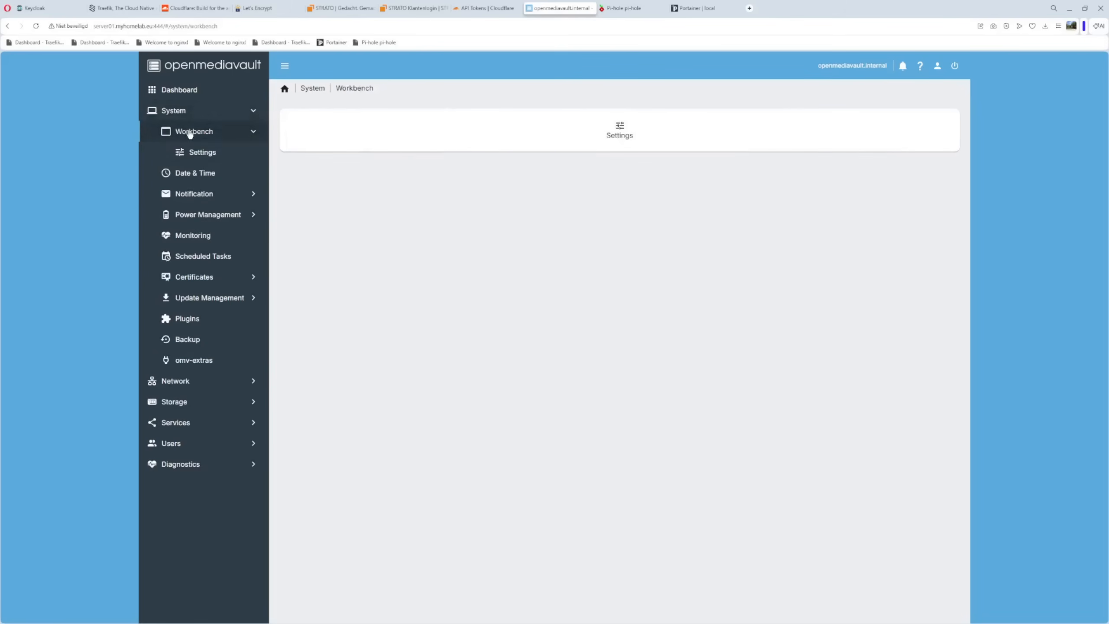
{"action": "left_click", "coordinate": [202, 154]}
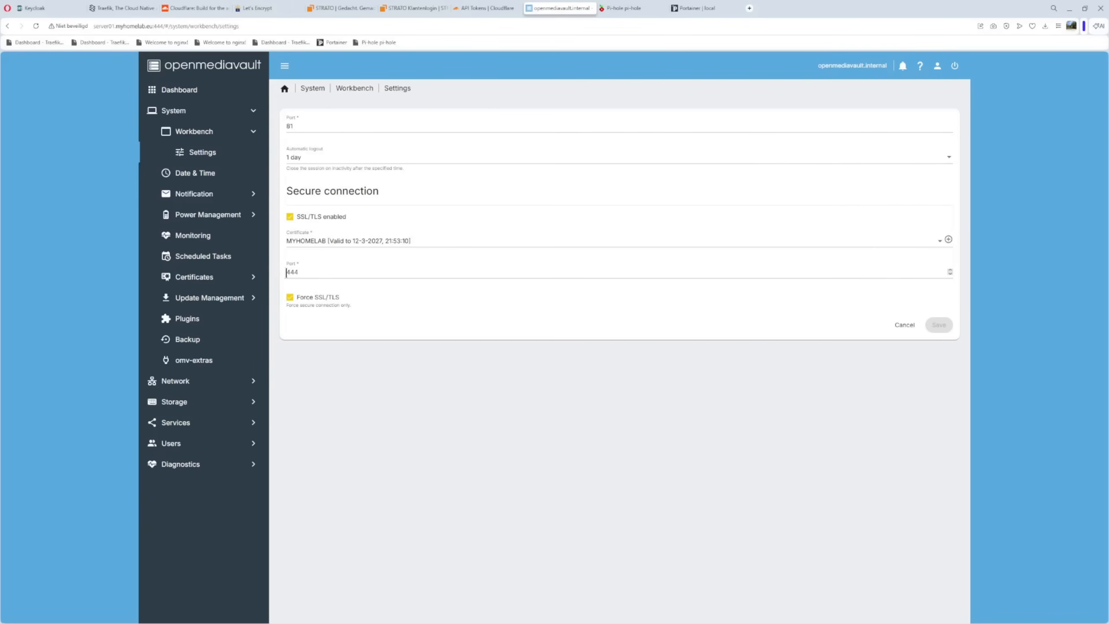
{"action": "left_click", "coordinate": [154, 25]}
Review the Compose service's files, configs and Docker networks in openmediavault
{"action": "left_click", "coordinate": [180, 422]}
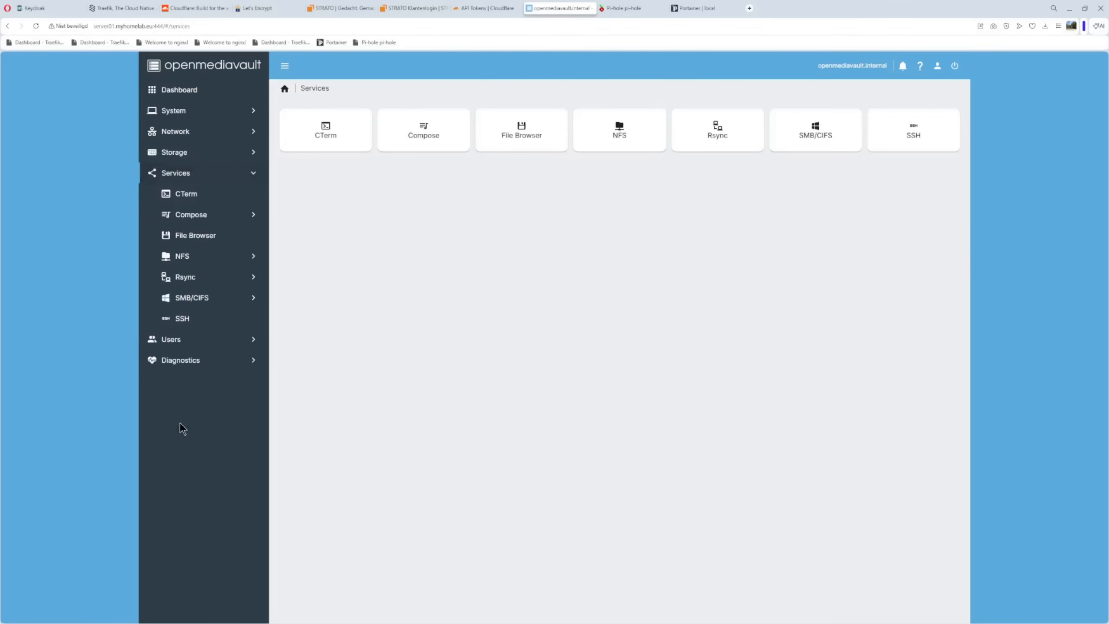
{"action": "left_click", "coordinate": [194, 216]}
{"action": "left_click", "coordinate": [197, 256]}
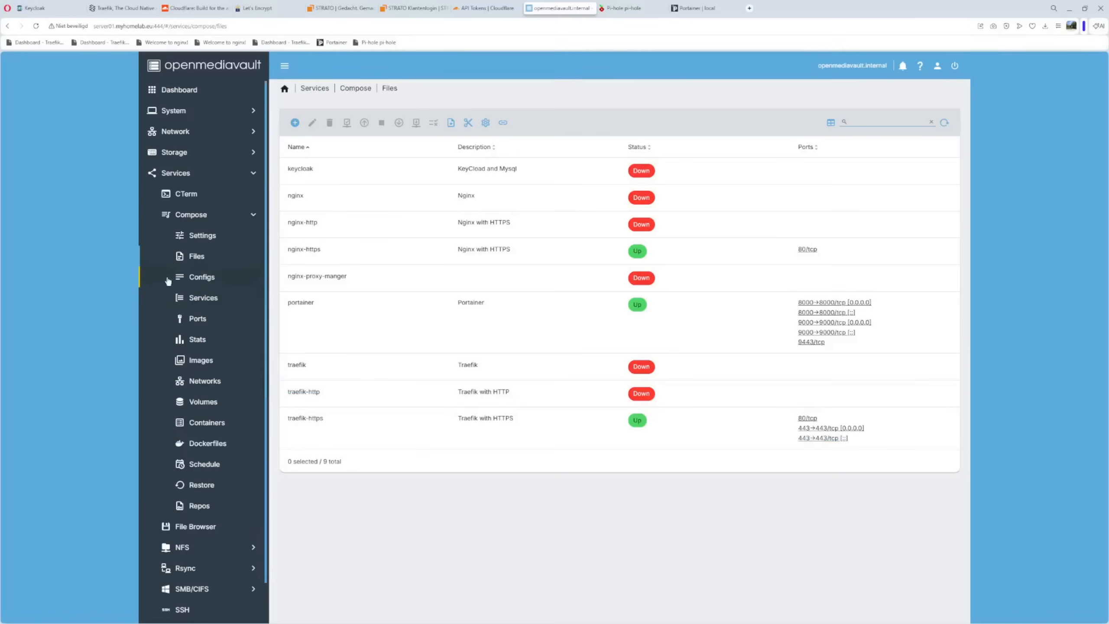
{"action": "left_click", "coordinate": [201, 280]}
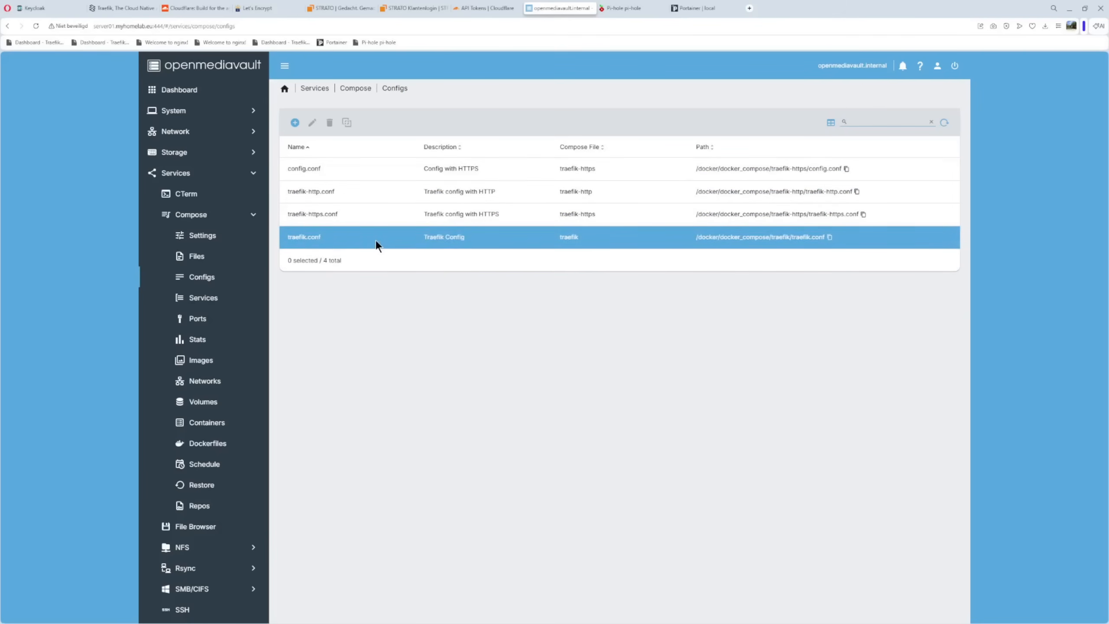
{"action": "left_click", "coordinate": [203, 381]}
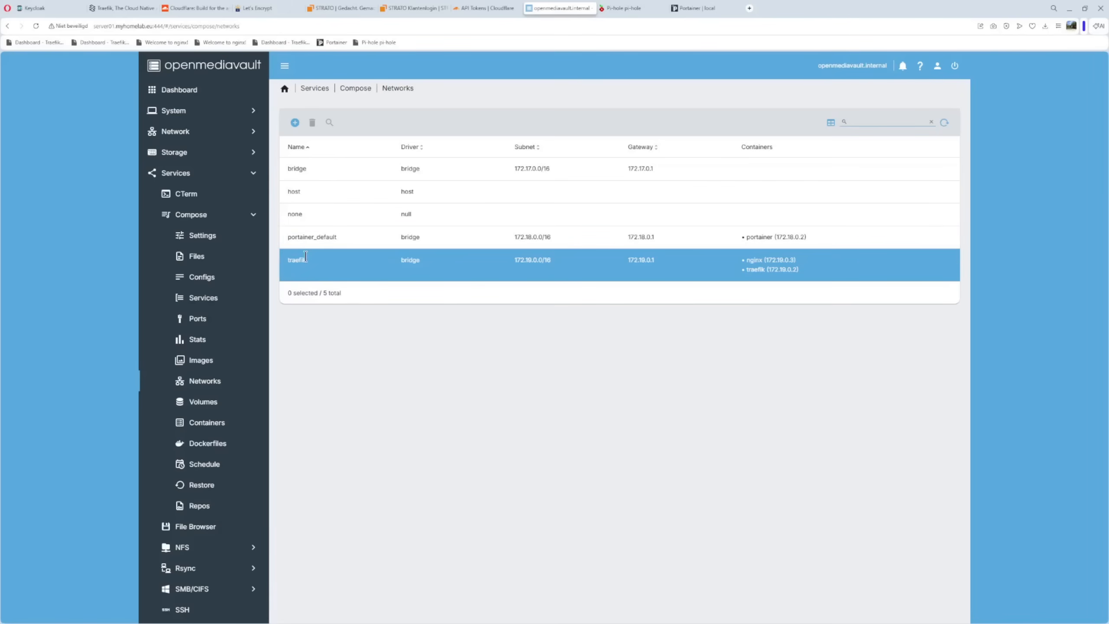
Open the traefik-https compose file for editing and enlarge its file editor to show more lines
{"action": "left_click", "coordinate": [196, 257]}
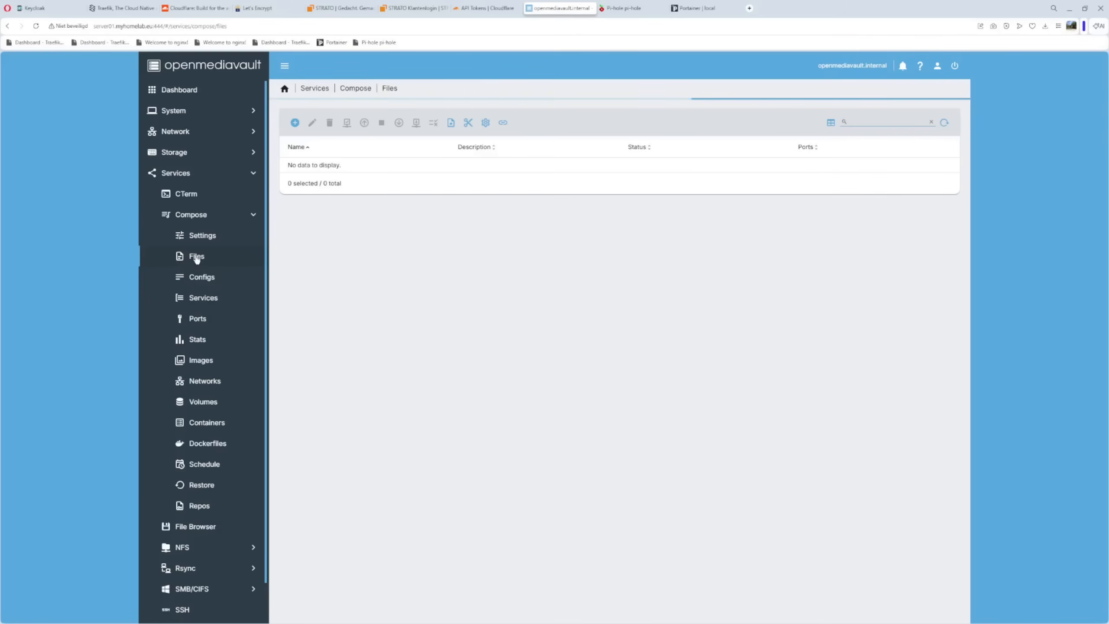
{"action": "left_click", "coordinate": [309, 421]}
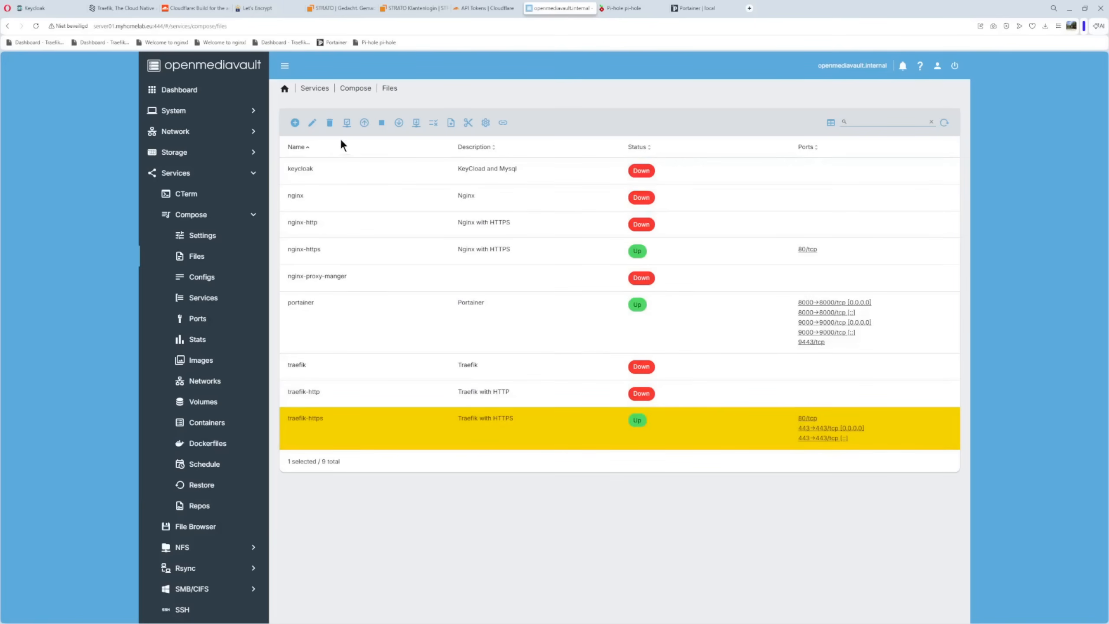
{"action": "left_click", "coordinate": [312, 124]}
{"action": "left_click_drag", "start_coordinate": [931, 324], "coordinate": [959, 470]}
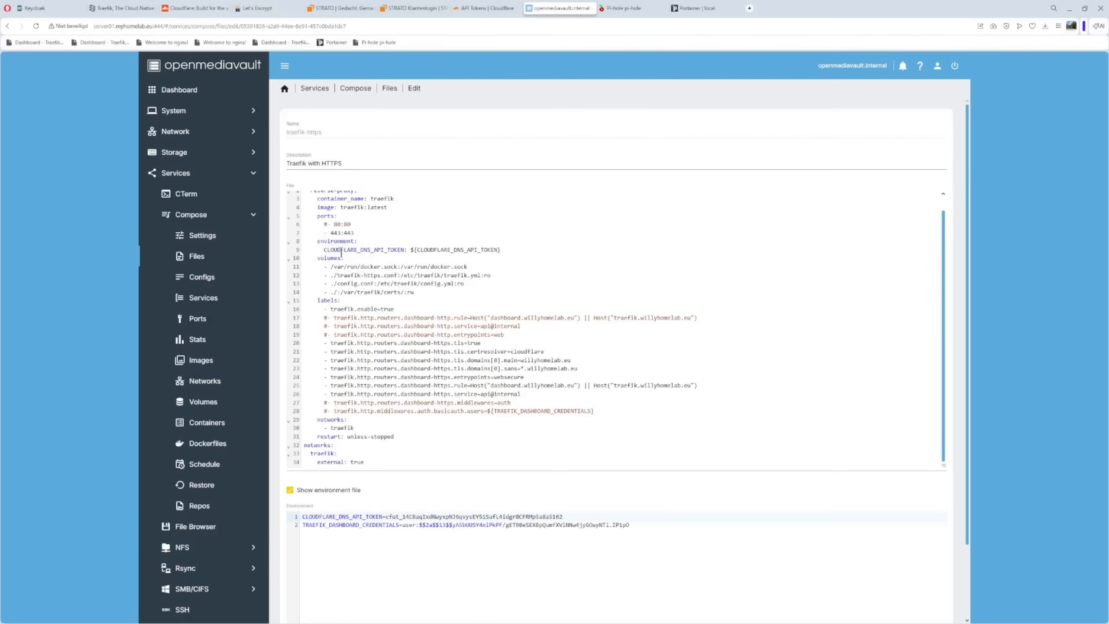
Examine the CLOUDFLARE_DNS_API_TOKEN and TRAEFIK_DASHBOARD_CREDENTIALS variable references in the compose file
{"action": "left_click_drag", "start_coordinate": [409, 252], "coordinate": [518, 251]}
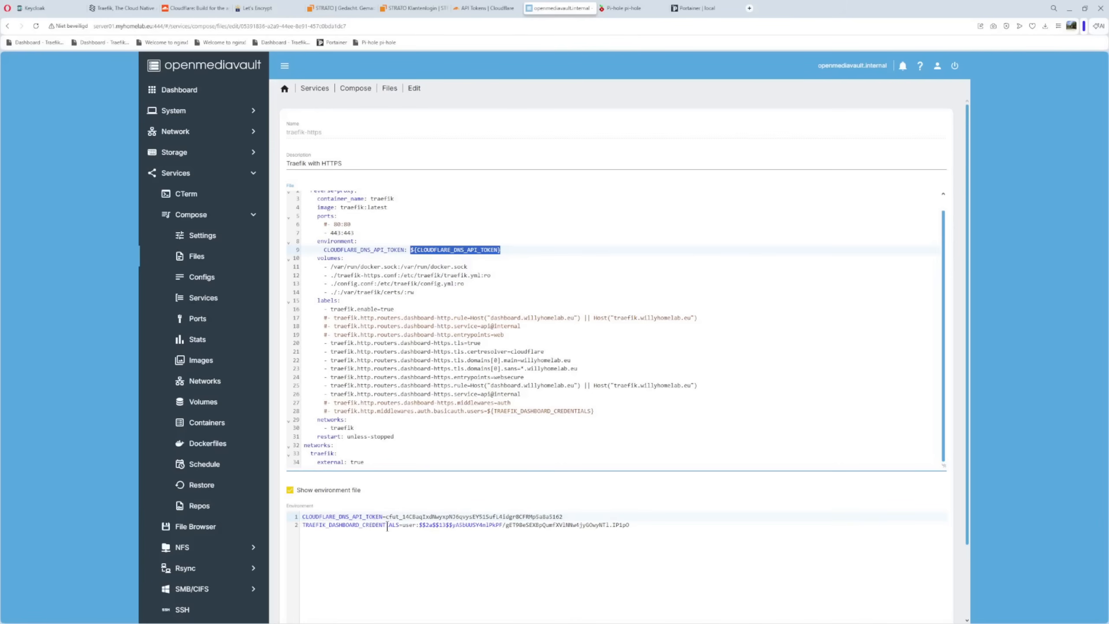
{"action": "left_click", "coordinate": [485, 412]}
{"action": "left_click_drag", "start_coordinate": [485, 411], "coordinate": [594, 412]}
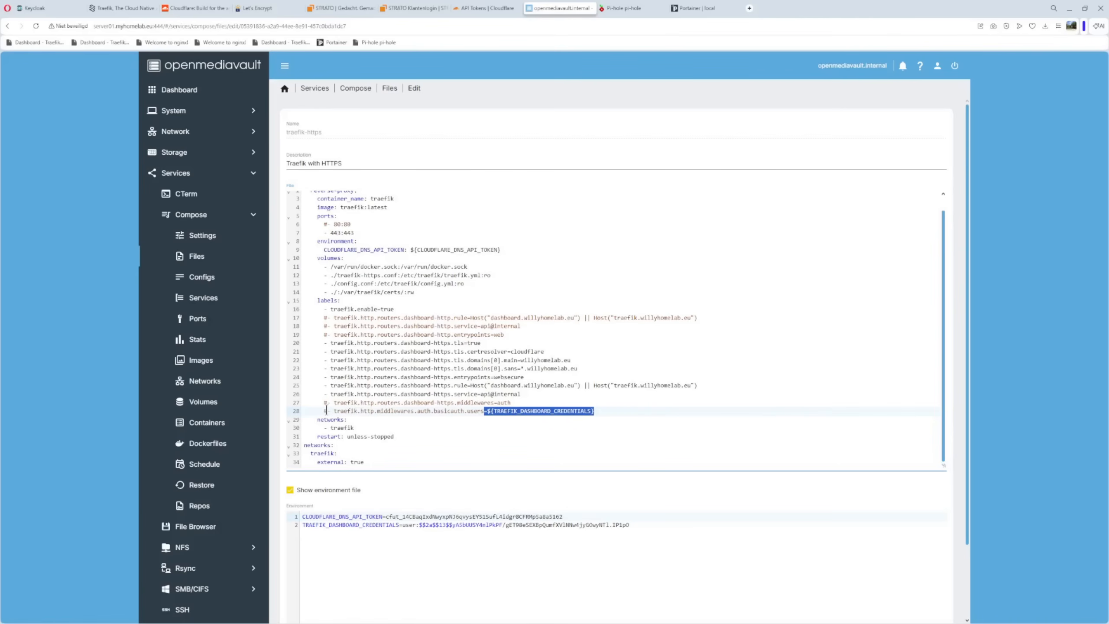
Review the image line and the ports section of the reverse-proxy service in the compose file
{"action": "scroll", "coordinate": [426, 358], "scroll_direction": "up", "scroll_amount": 1}
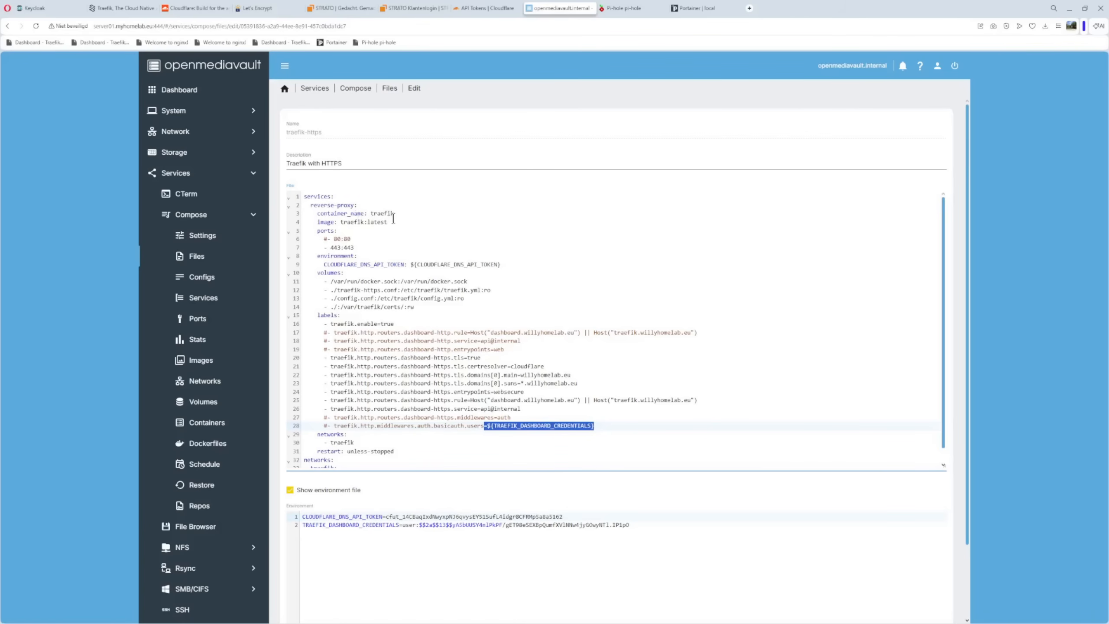
{"action": "left_click_drag", "start_coordinate": [312, 222], "coordinate": [392, 223]}
{"action": "left_click", "coordinate": [367, 240]}
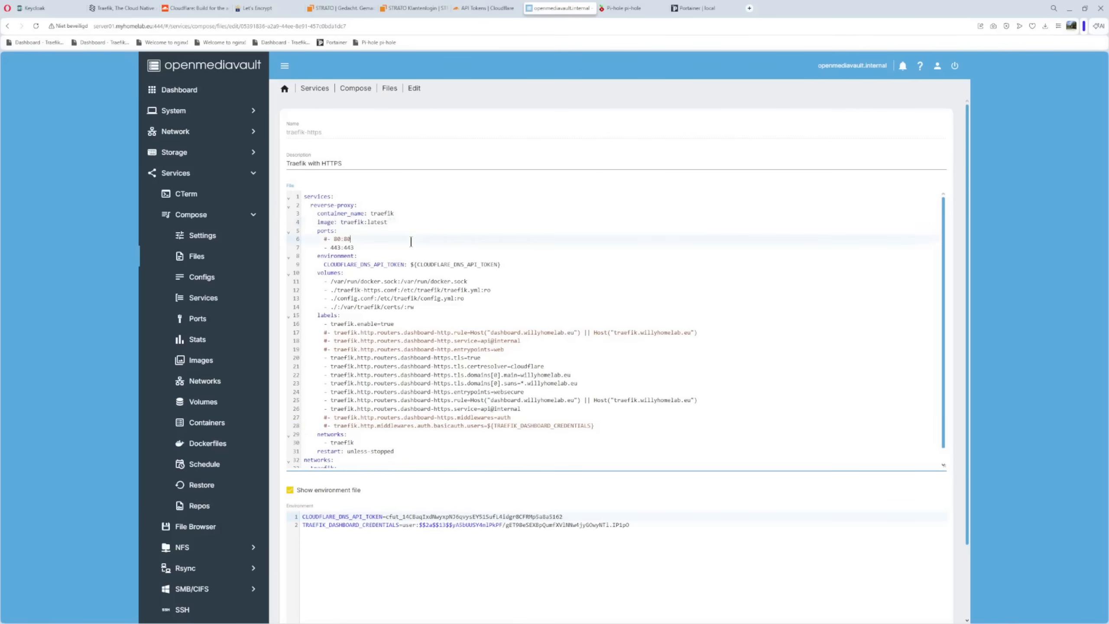
{"action": "left_click_drag", "start_coordinate": [313, 231], "coordinate": [355, 247]}
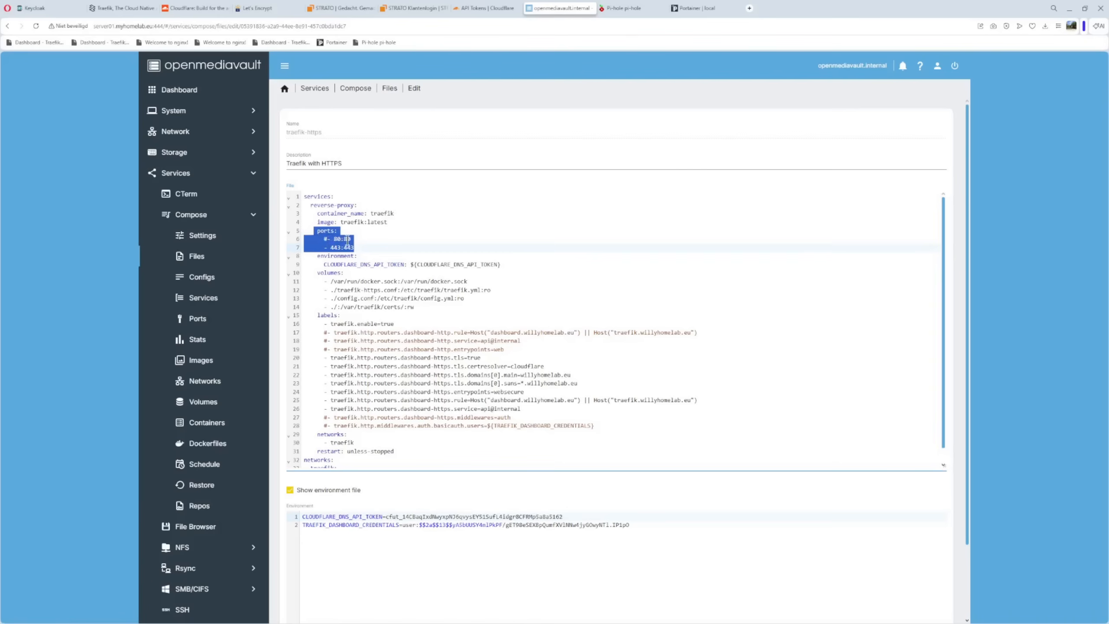
{"action": "left_click", "coordinate": [320, 241]}
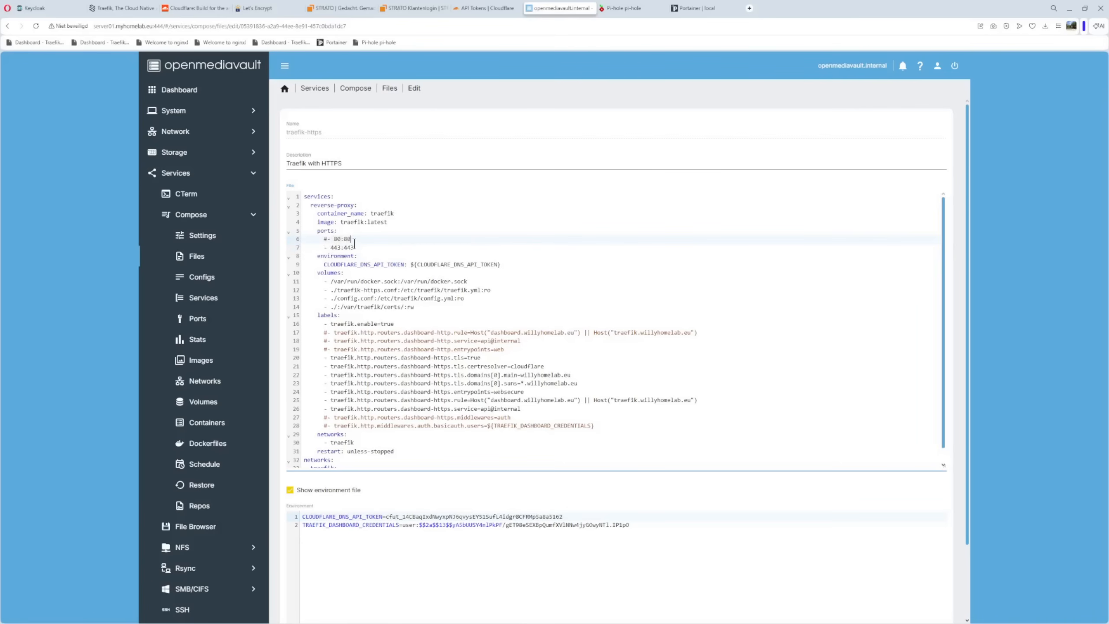
{"action": "left_click", "coordinate": [335, 239]}
Examine the volume mappings for the Docker socket, the Traefik configuration files and the certificates folder
{"action": "left_click_drag", "start_coordinate": [315, 283], "coordinate": [480, 285]}
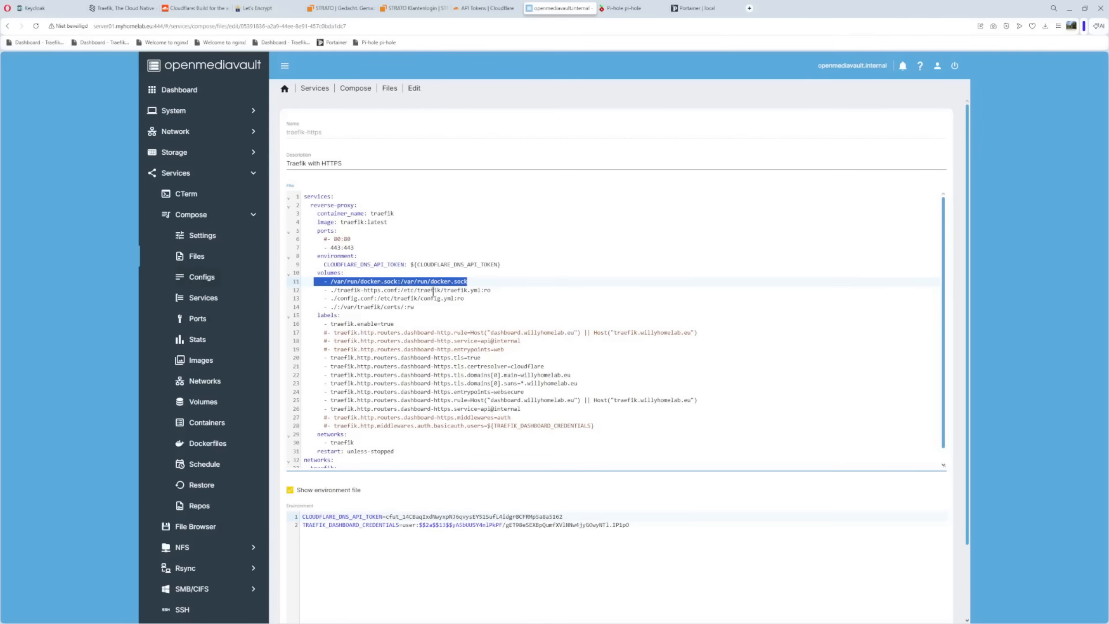
{"action": "left_click_drag", "start_coordinate": [478, 290], "coordinate": [500, 290]}
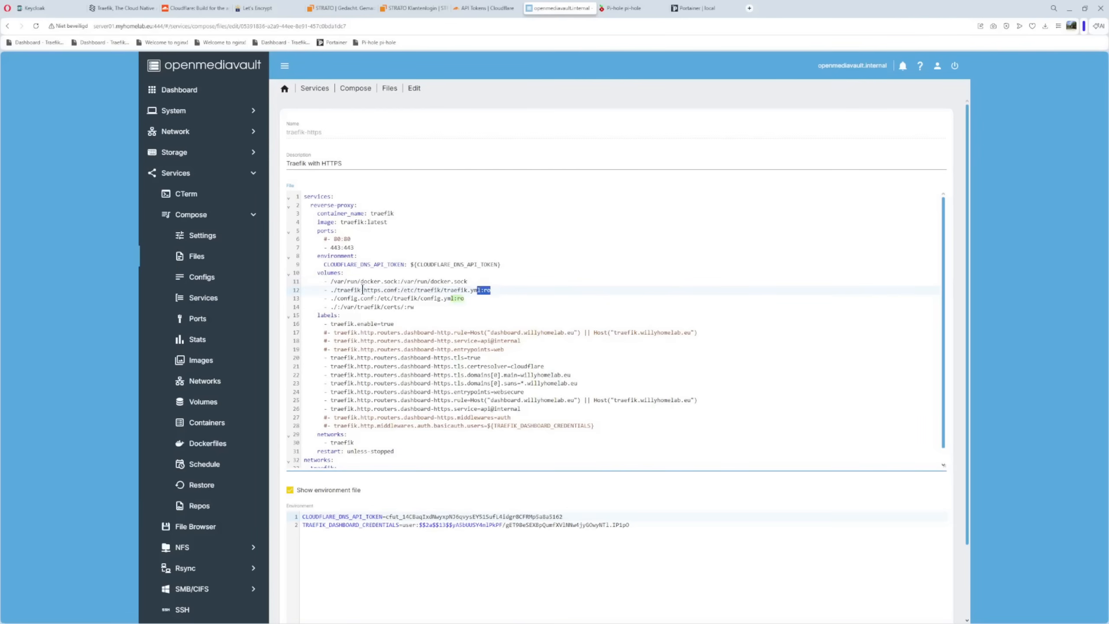
{"action": "left_click_drag", "start_coordinate": [323, 290], "coordinate": [503, 289]}
{"action": "left_click", "coordinate": [511, 308]}
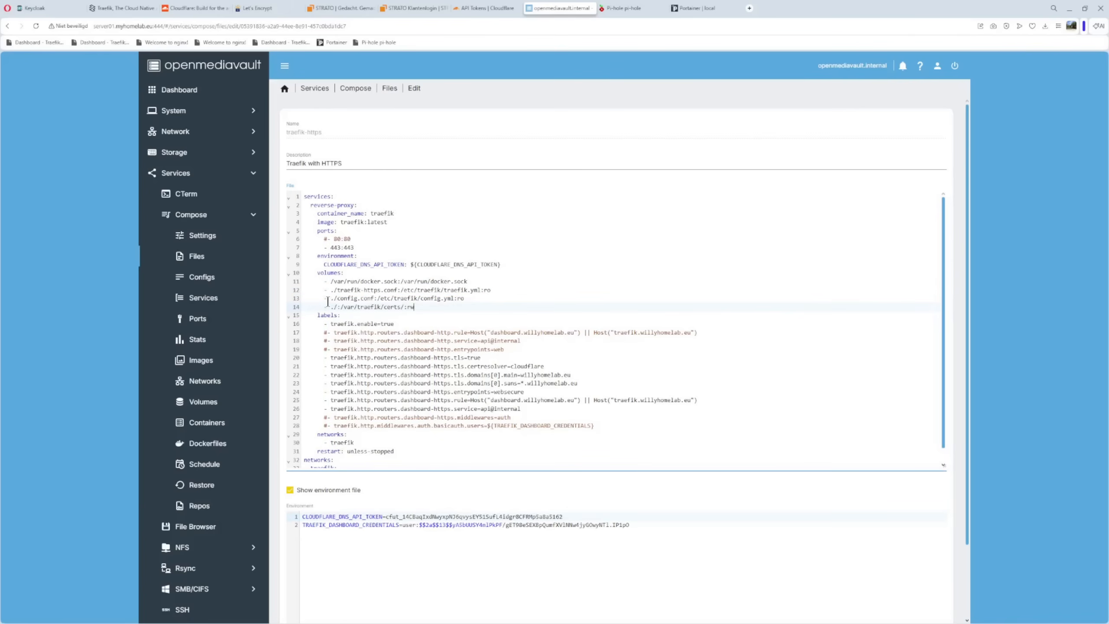
Review how config.conf and traefik-https.conf map to their .yml targets, and check the /var/traefik/certs/ mapping
{"action": "left_click_drag", "start_coordinate": [328, 298], "coordinate": [378, 298]}
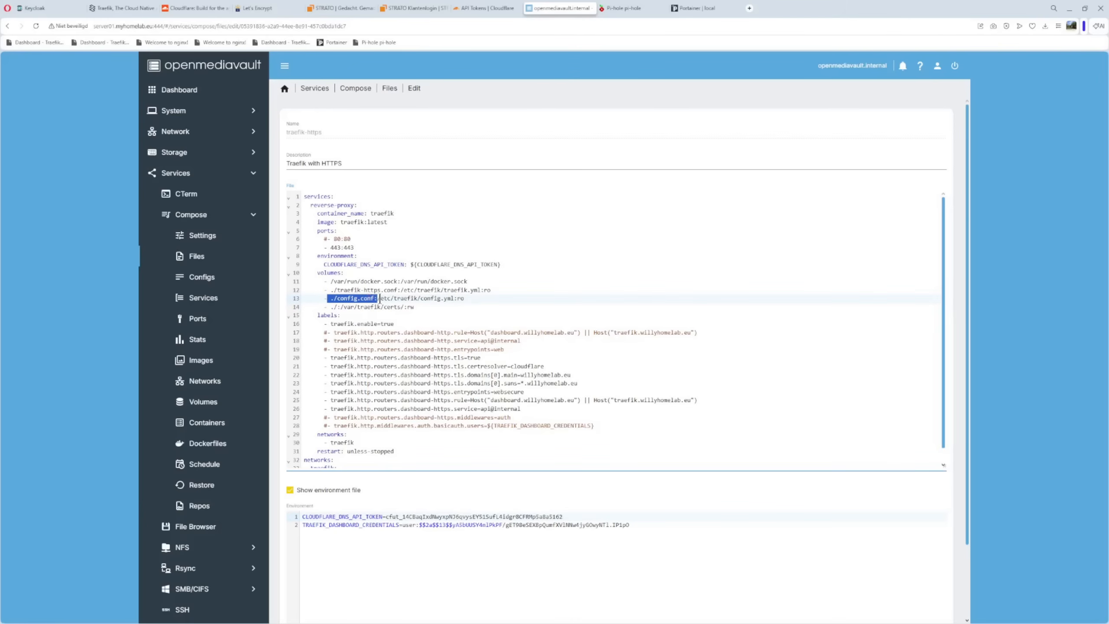
{"action": "left_click_drag", "start_coordinate": [380, 291], "coordinate": [398, 292]}
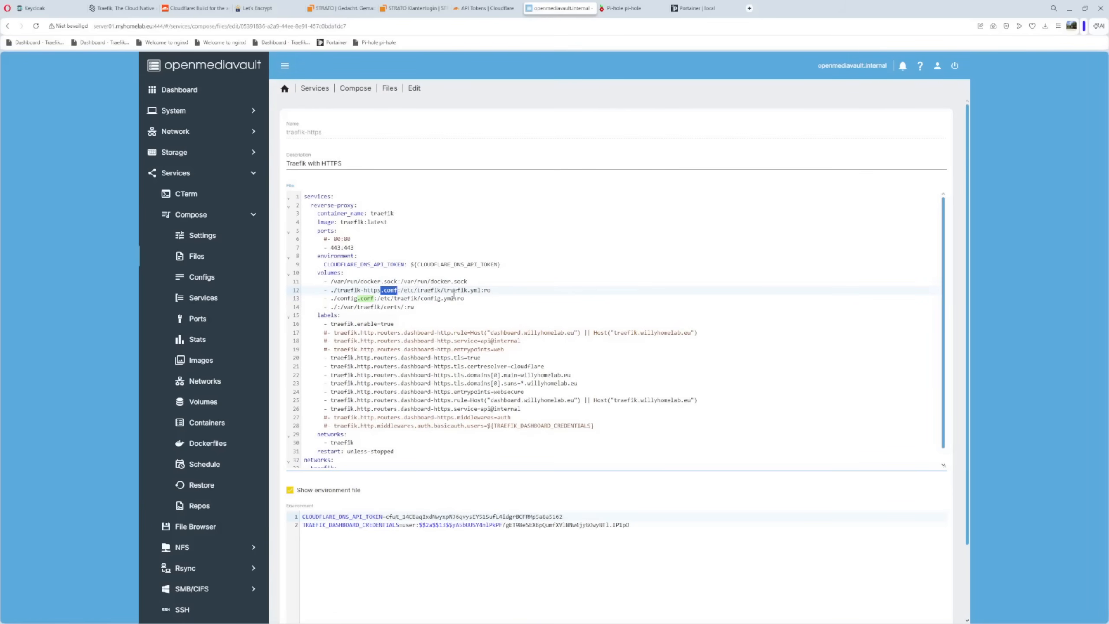
{"action": "left_click_drag", "start_coordinate": [375, 291], "coordinate": [501, 292]}
{"action": "left_click_drag", "start_coordinate": [318, 309], "coordinate": [447, 305]}
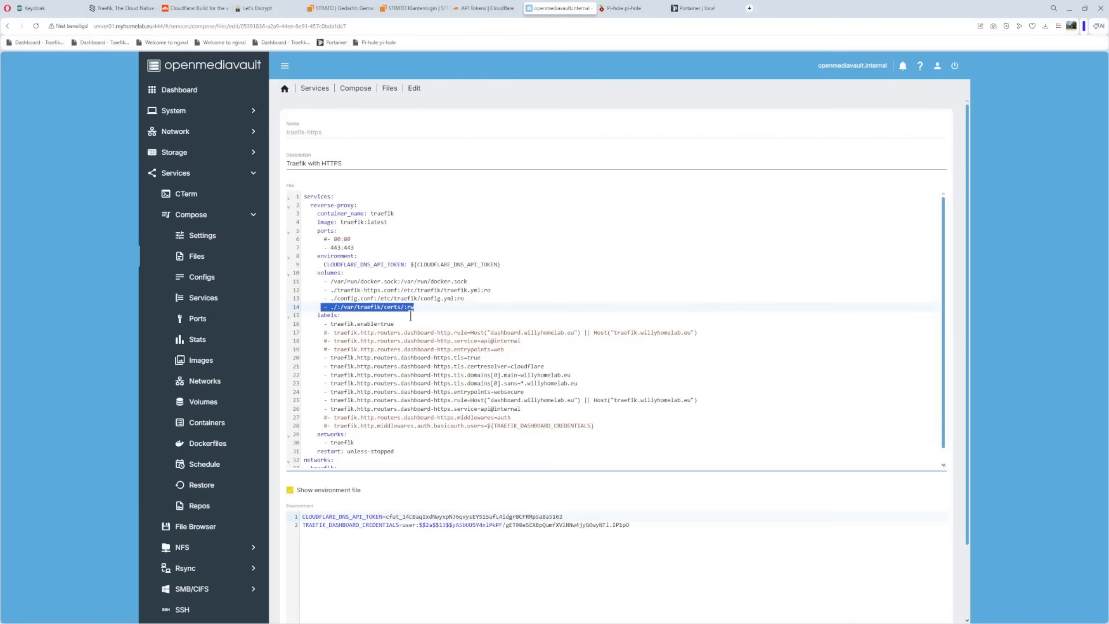
Examine the traefik.enable label and the commented-out dashboard-http router labels with their host rule and service
{"action": "scroll", "coordinate": [432, 285], "scroll_direction": "down", "scroll_amount": 1}
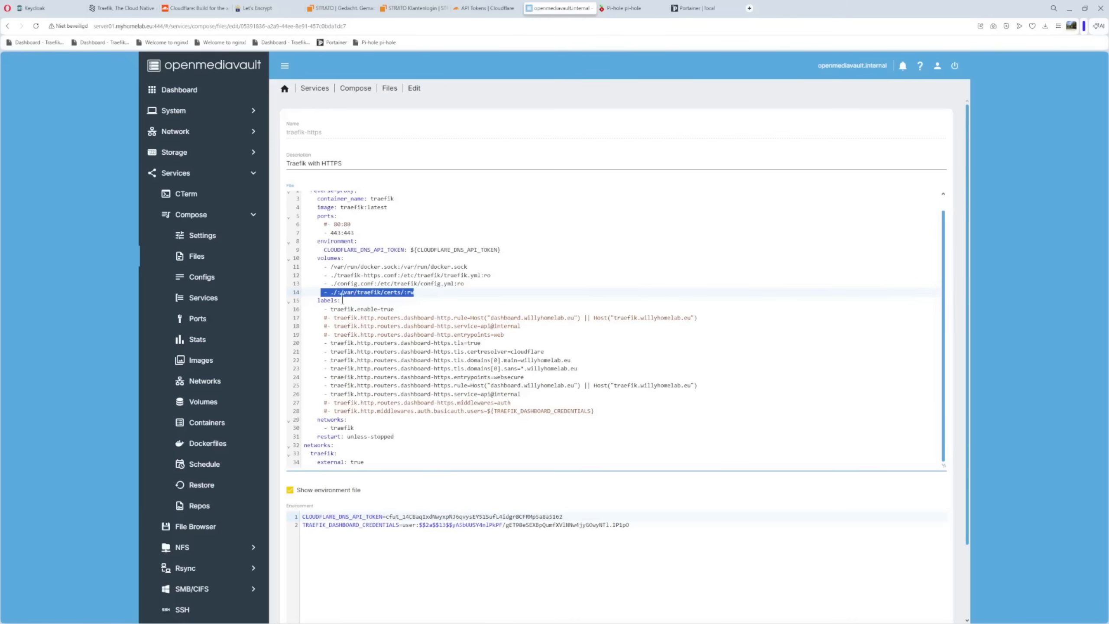
{"action": "left_click_drag", "start_coordinate": [324, 309], "coordinate": [403, 306]}
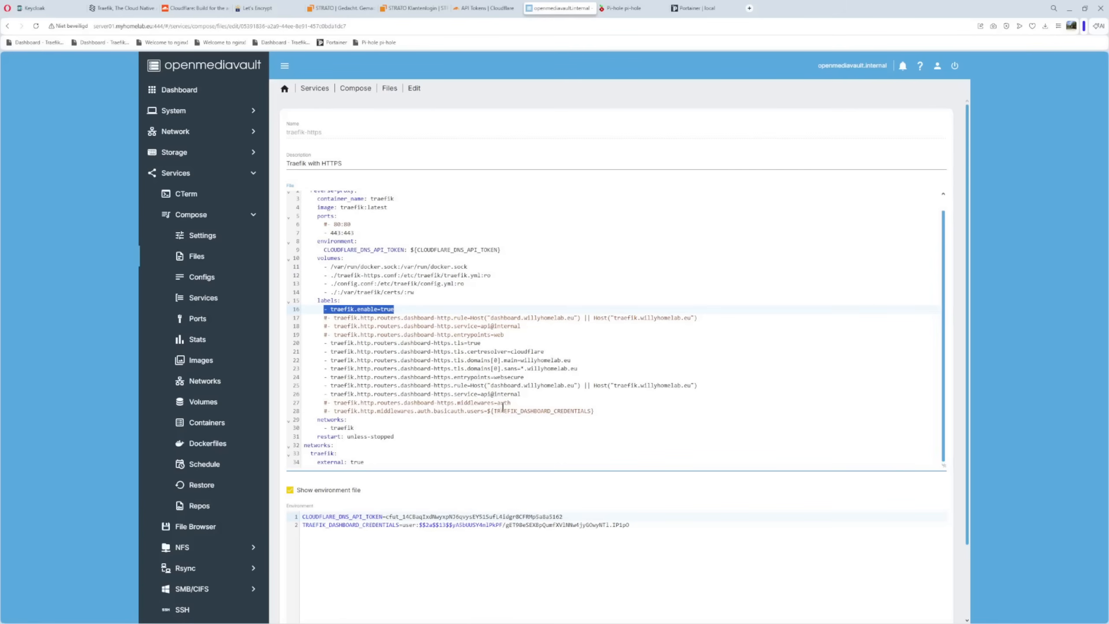
{"action": "left_click_drag", "start_coordinate": [311, 318], "coordinate": [515, 337]}
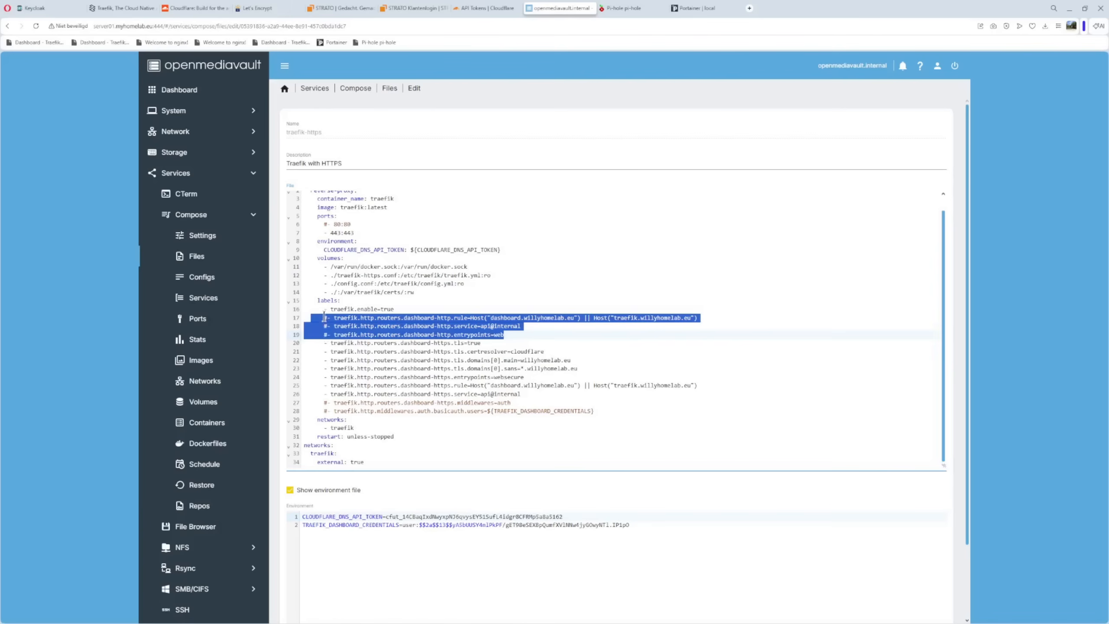
{"action": "left_click", "coordinate": [411, 293]}
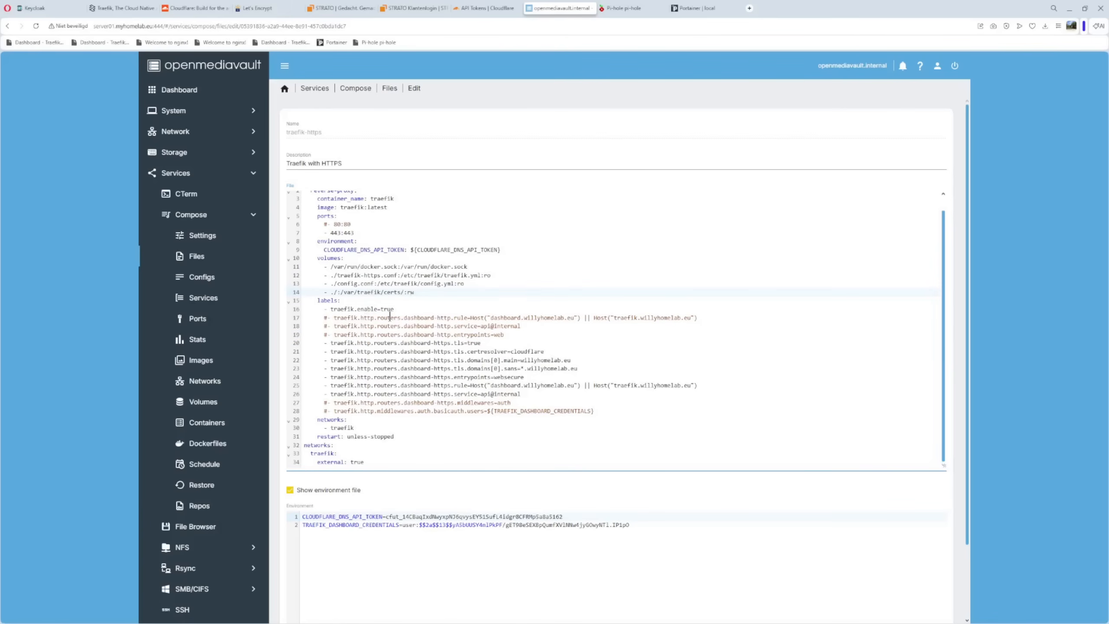
{"action": "left_click_drag", "start_coordinate": [403, 317], "coordinate": [450, 316]}
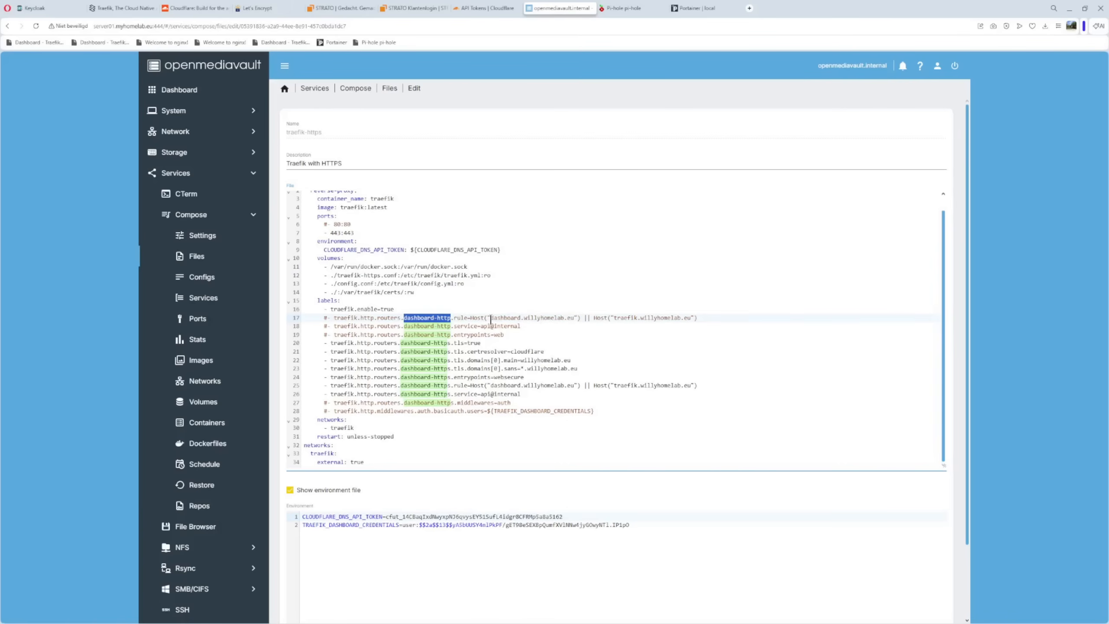
{"action": "left_click_drag", "start_coordinate": [491, 318], "coordinate": [566, 319]}
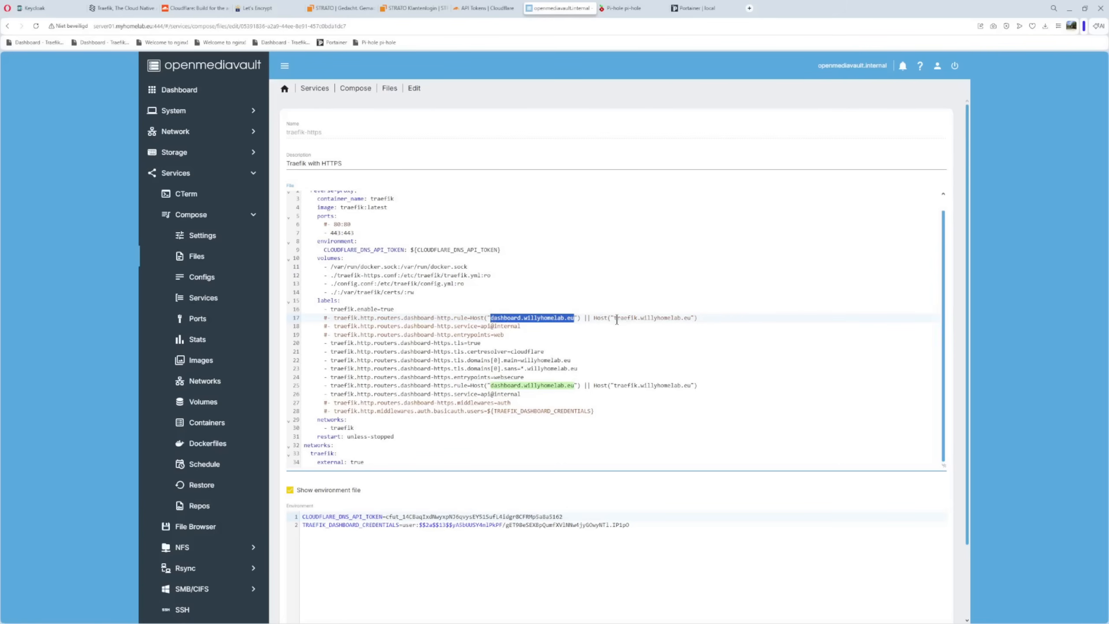
{"action": "left_click", "coordinate": [611, 335]}
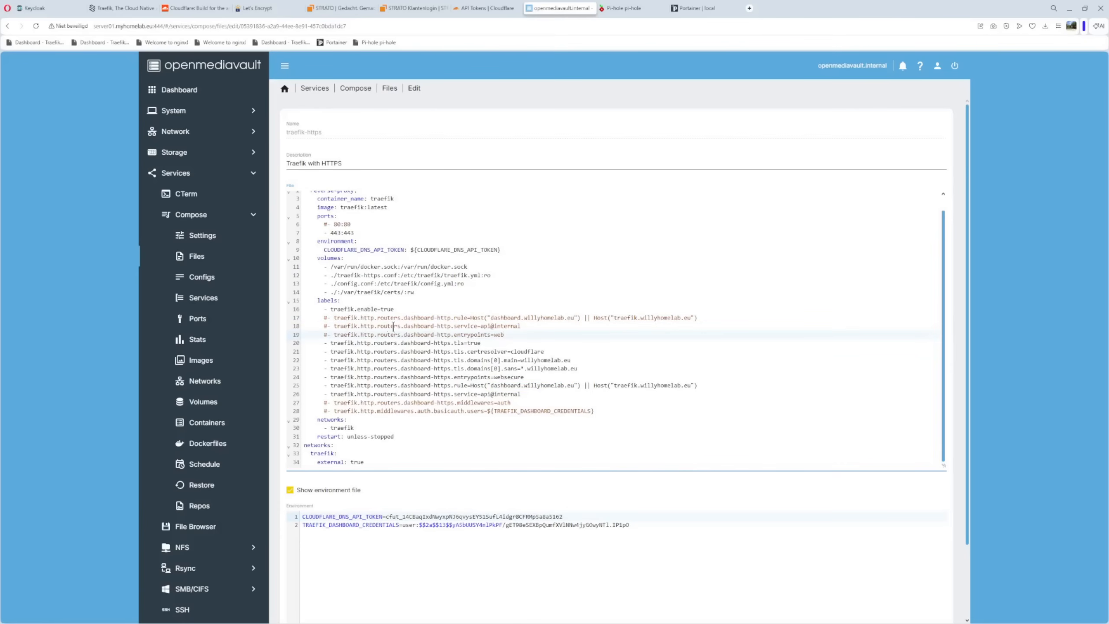
{"action": "left_click_drag", "start_coordinate": [405, 326], "coordinate": [449, 326]}
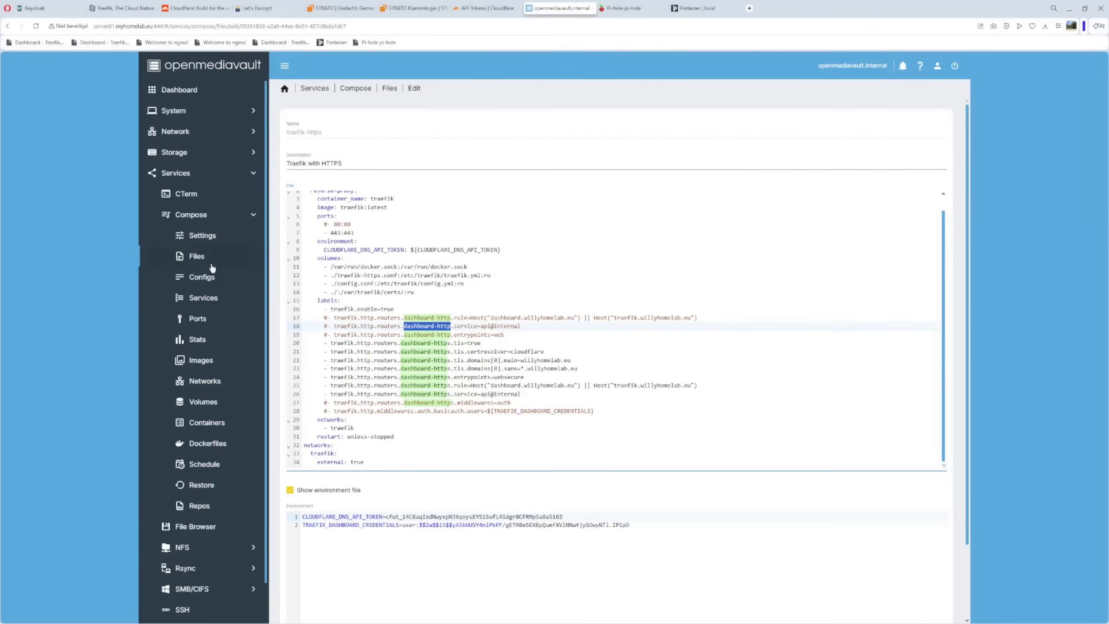
Examine the dashboard-https router labels for TLS, the cloudflare certificate resolver, and the main and wildcard domains
{"action": "left_click_drag", "start_coordinate": [307, 344], "coordinate": [531, 393]}
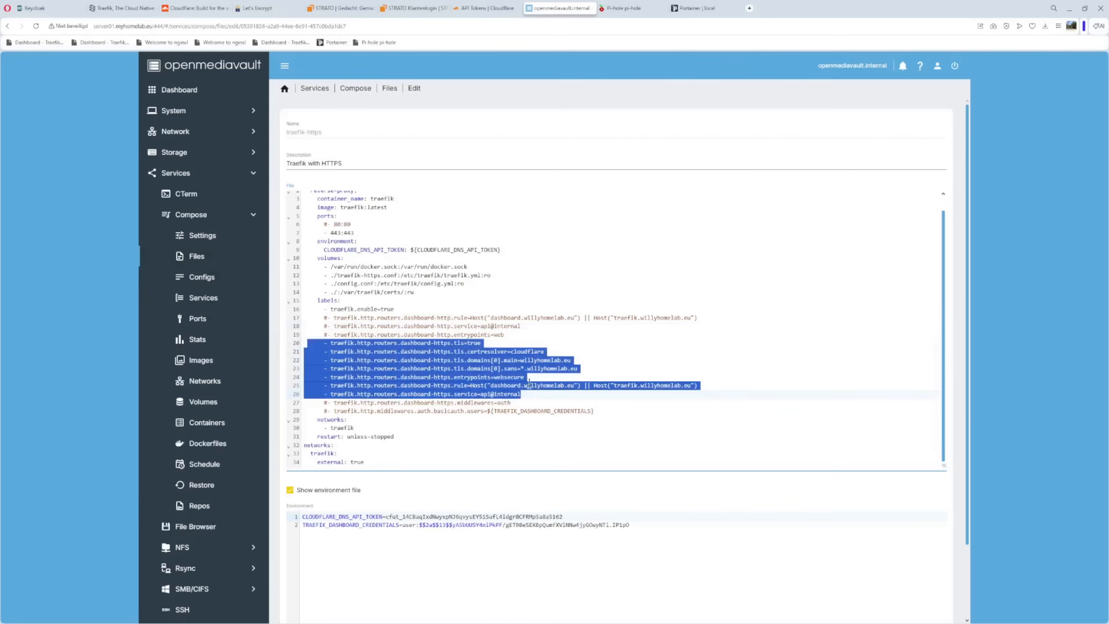
{"action": "left_click", "coordinate": [524, 343]}
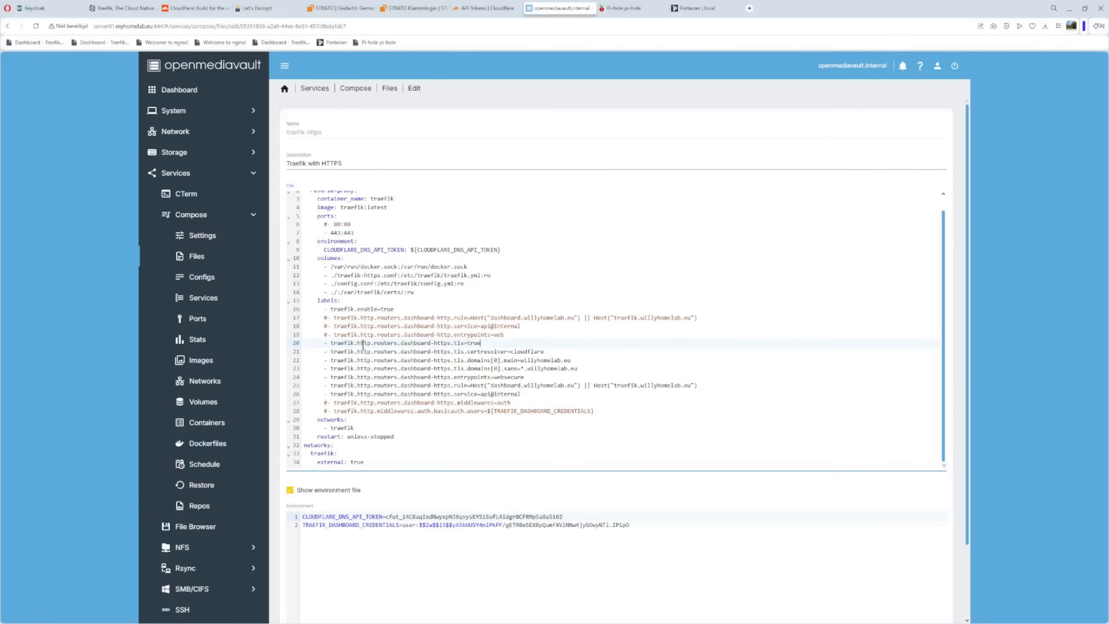
{"action": "left_click_drag", "start_coordinate": [399, 344], "coordinate": [454, 344]}
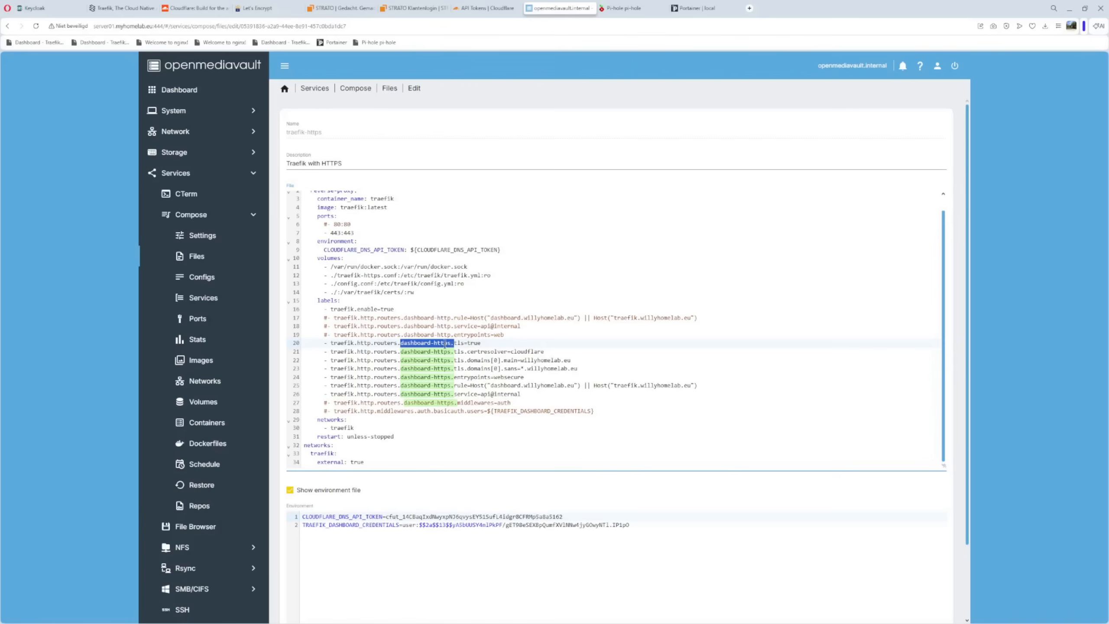
{"action": "left_click_drag", "start_coordinate": [464, 351], "coordinate": [545, 352]}
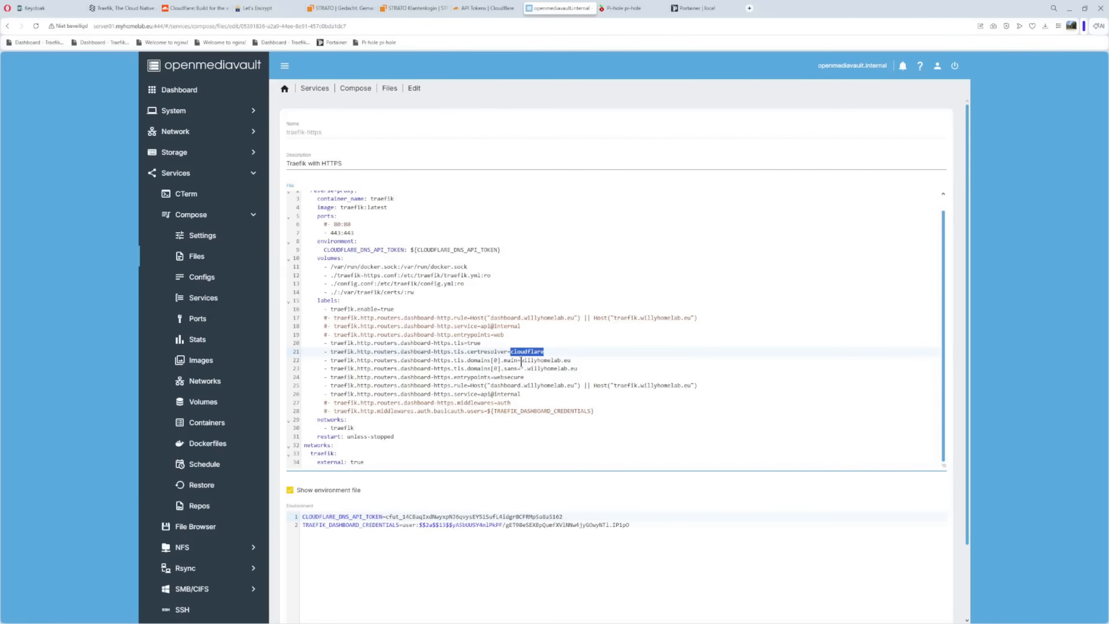
{"action": "left_click_drag", "start_coordinate": [519, 360], "coordinate": [580, 371]}
{"action": "left_click", "coordinate": [558, 376]}
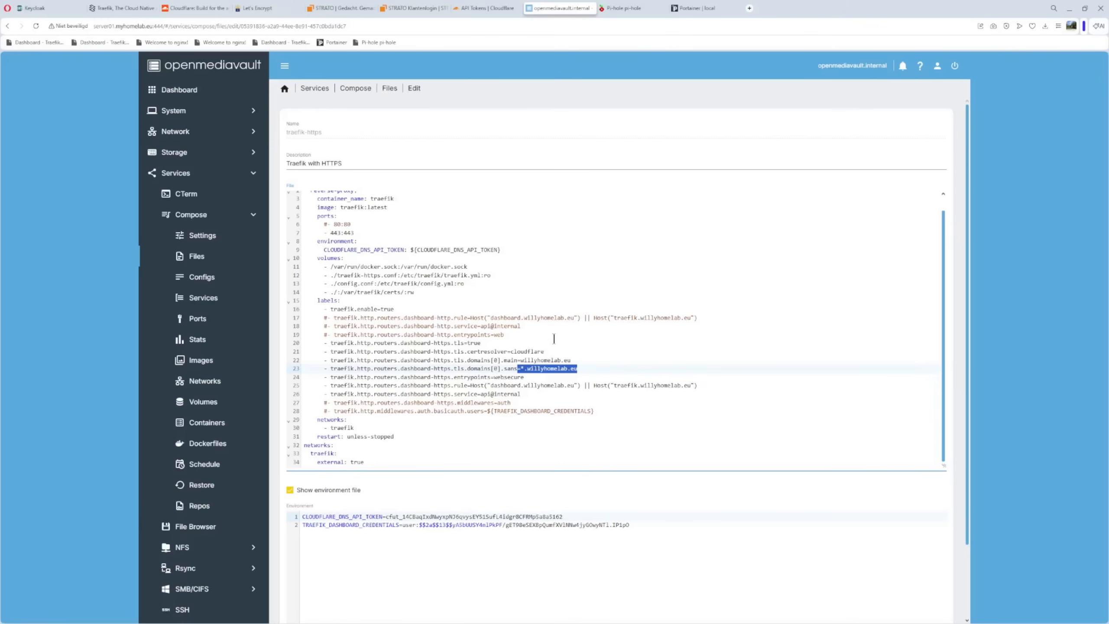
{"action": "left_click", "coordinate": [549, 383]}
{"action": "left_click_drag", "start_coordinate": [519, 370], "coordinate": [530, 368]}
{"action": "left_click", "coordinate": [615, 358]}
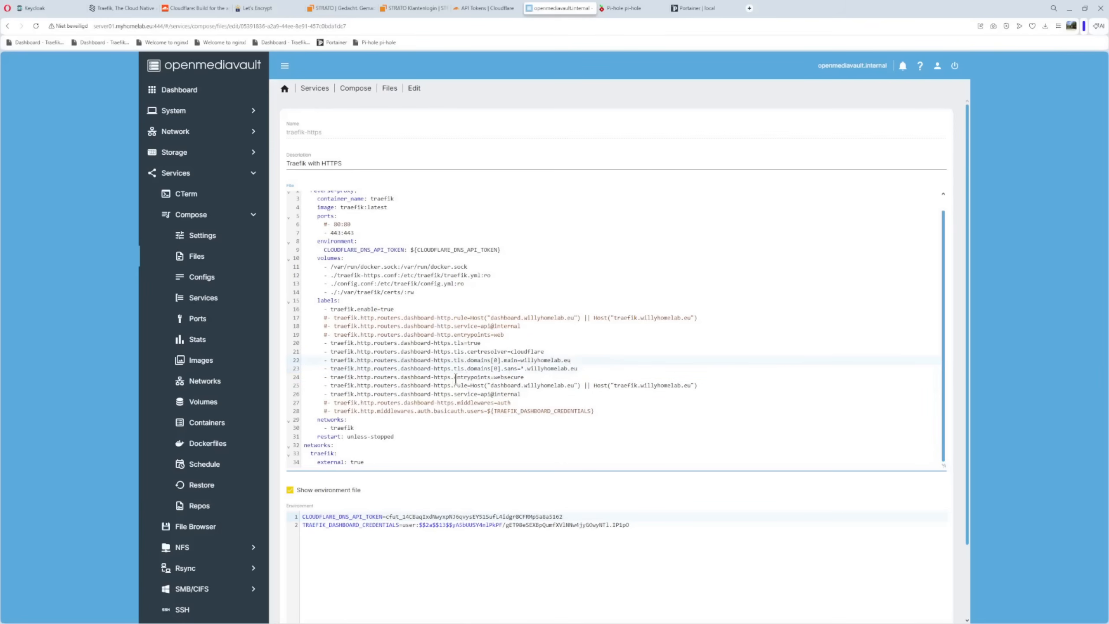
Compare the websecure entrypoint of the dashboard-https router with the web entrypoint of the dashboard-http router
{"action": "left_click_drag", "start_coordinate": [494, 377], "coordinate": [526, 385]}
{"action": "left_click", "coordinate": [541, 347]}
{"action": "left_click_drag", "start_coordinate": [491, 334], "coordinate": [519, 336]}
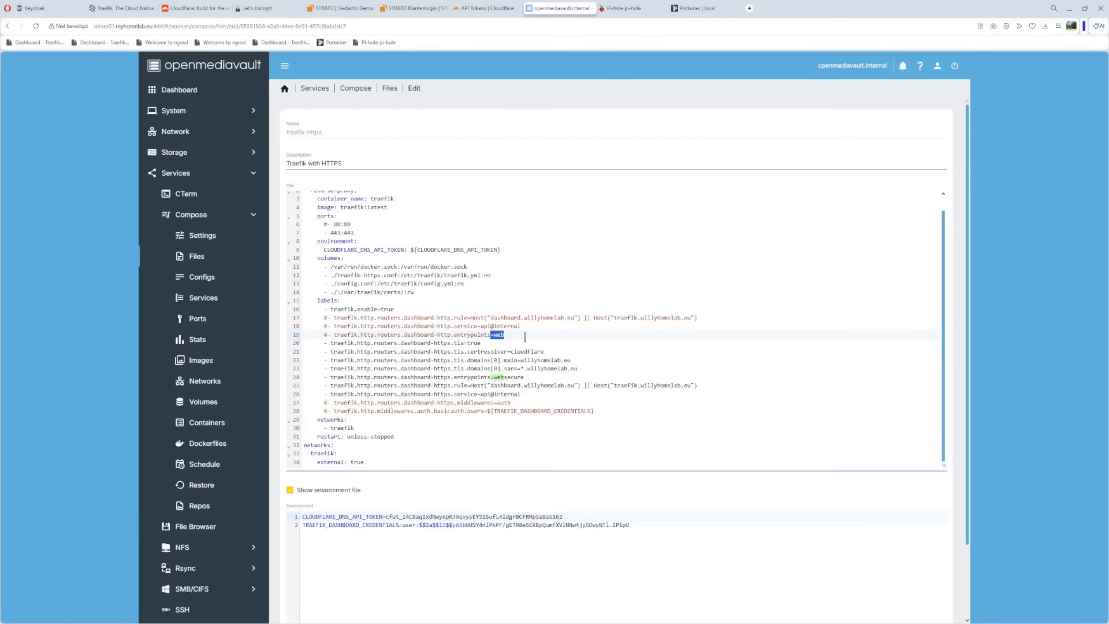
{"action": "left_click", "coordinate": [535, 377]}
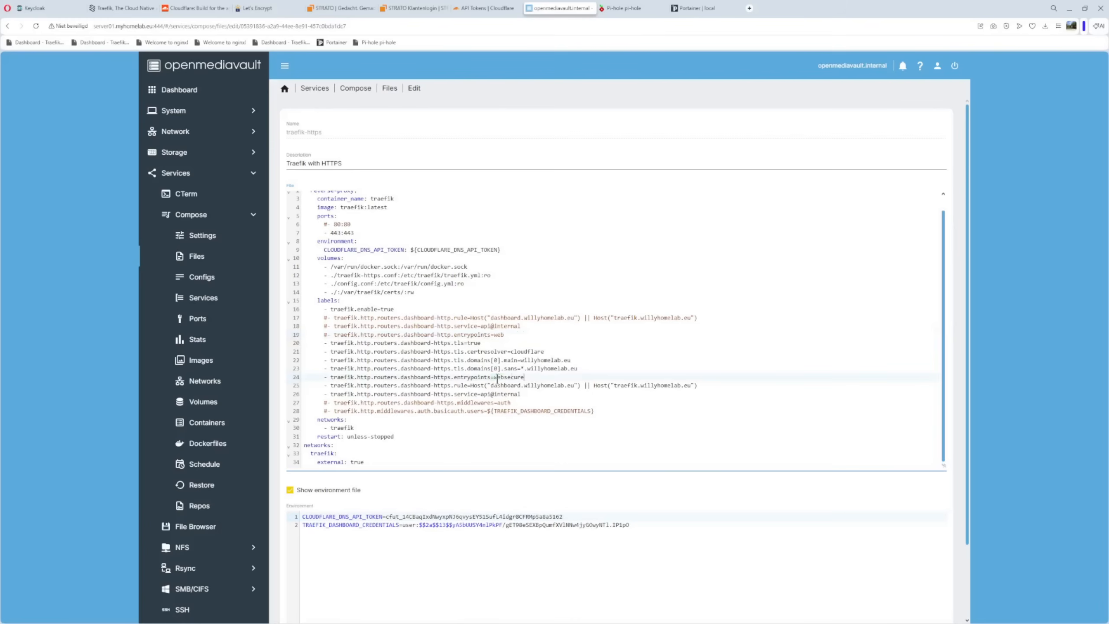
{"action": "left_click_drag", "start_coordinate": [491, 378], "coordinate": [524, 377]}
{"action": "left_click", "coordinate": [543, 399]}
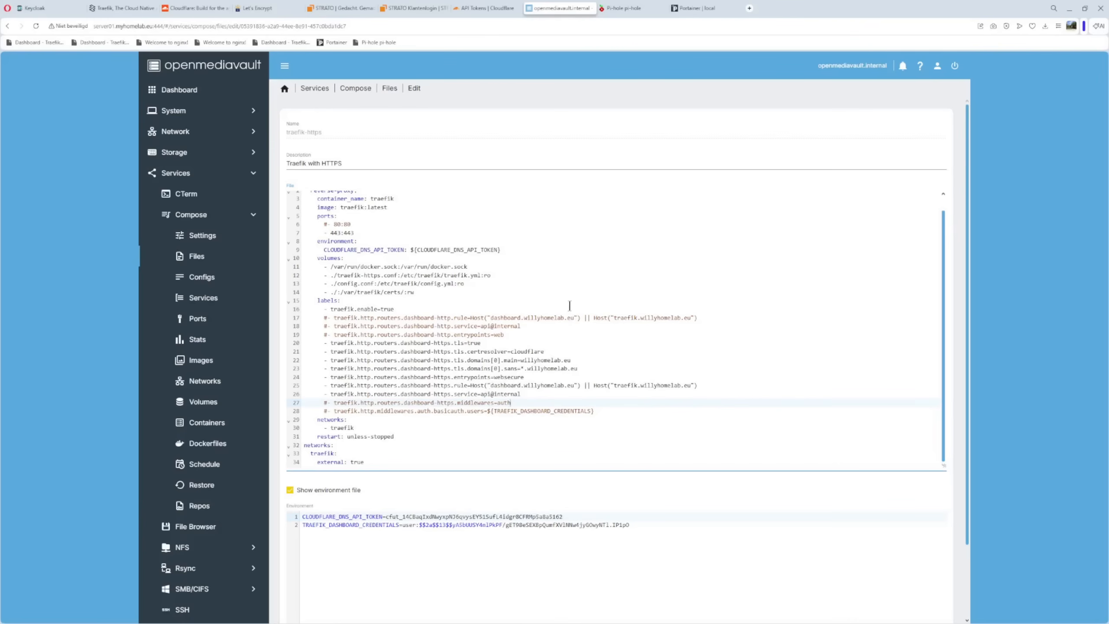
Examine the commented-out auth middleware and basicauth labels and the dashboard credentials variable in the environment file
{"action": "left_click_drag", "start_coordinate": [404, 318], "coordinate": [454, 317]}
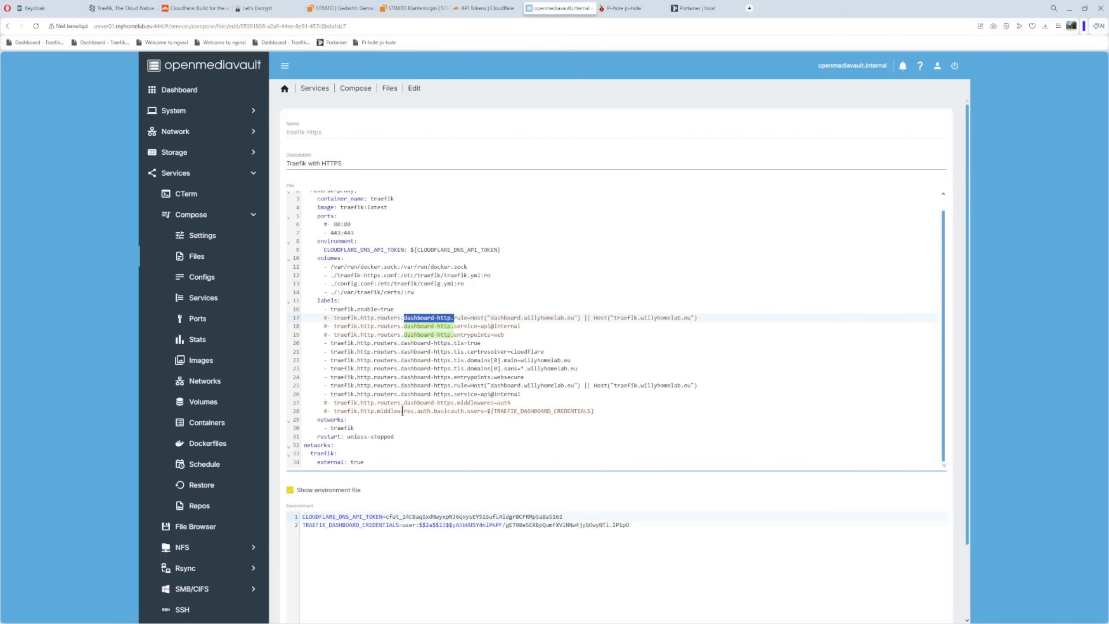
{"action": "left_click_drag", "start_coordinate": [316, 403], "coordinate": [615, 414]}
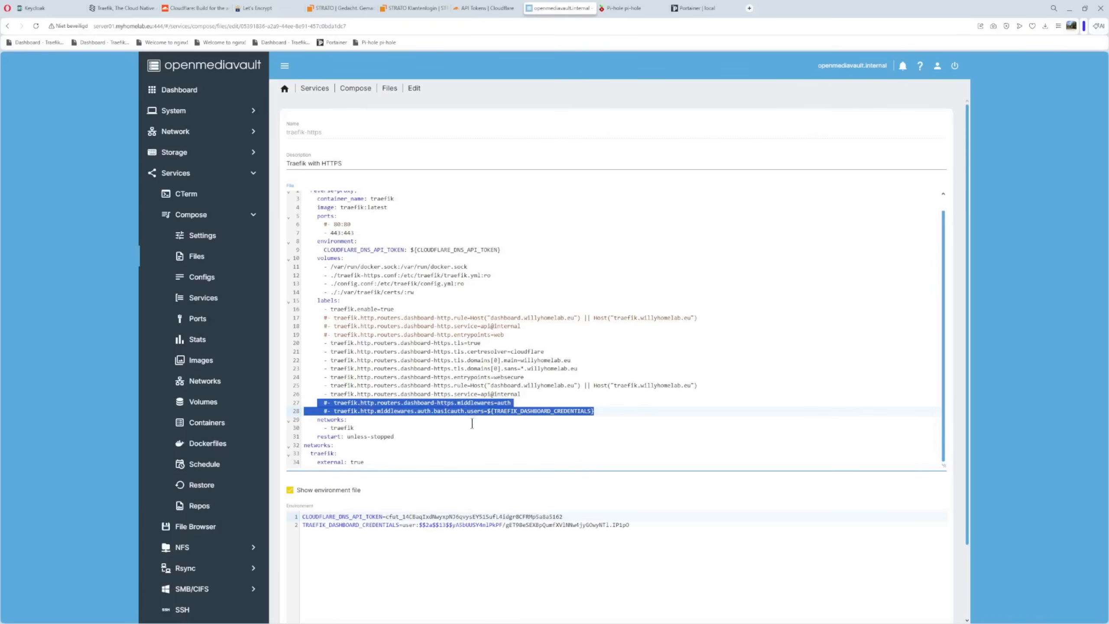
{"action": "left_click", "coordinate": [473, 402]}
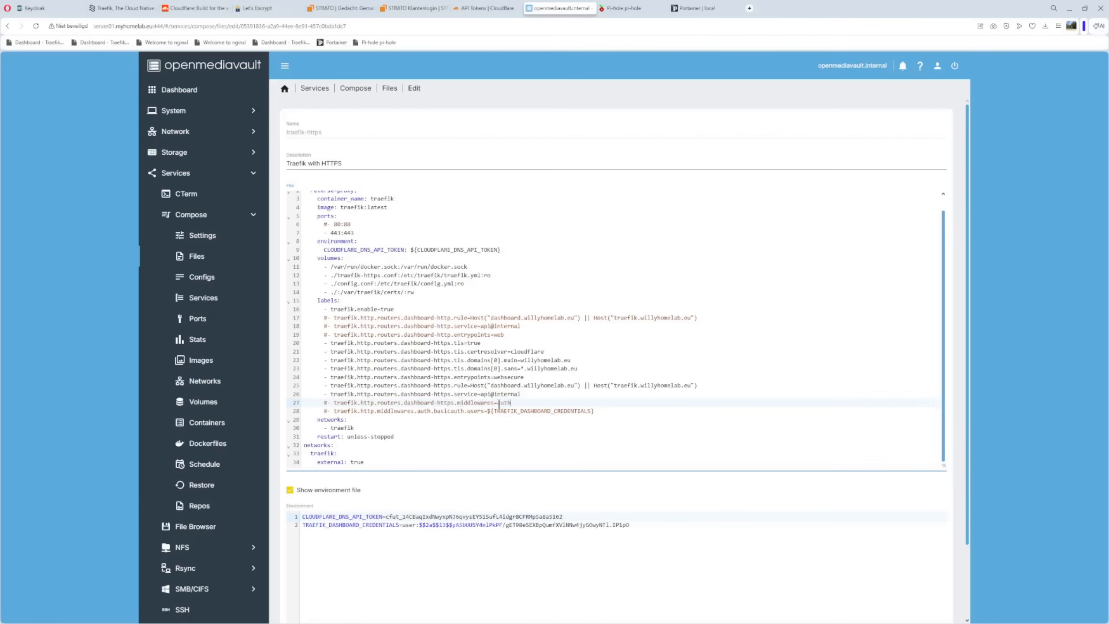
{"action": "double_click", "coordinate": [504, 403]}
{"action": "left_click", "coordinate": [539, 402]}
{"action": "left_click_drag", "start_coordinate": [418, 411], "coordinate": [514, 403]}
{"action": "left_click", "coordinate": [449, 436]}
{"action": "left_click_drag", "start_coordinate": [411, 411], "coordinate": [435, 414]}
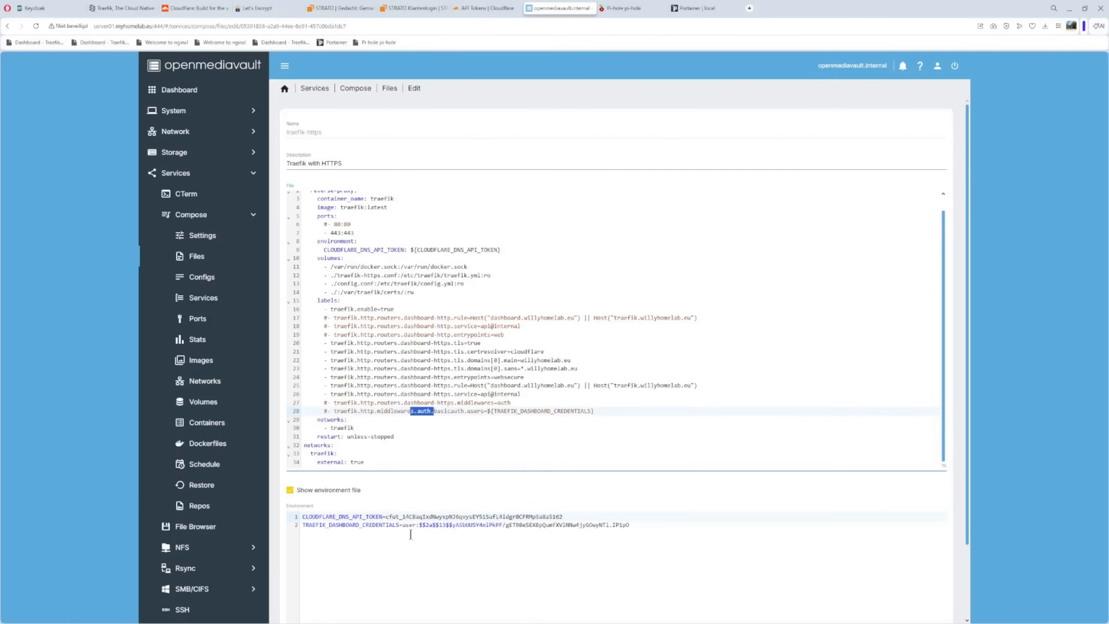
{"action": "left_click_drag", "start_coordinate": [399, 524], "coordinate": [638, 524]}
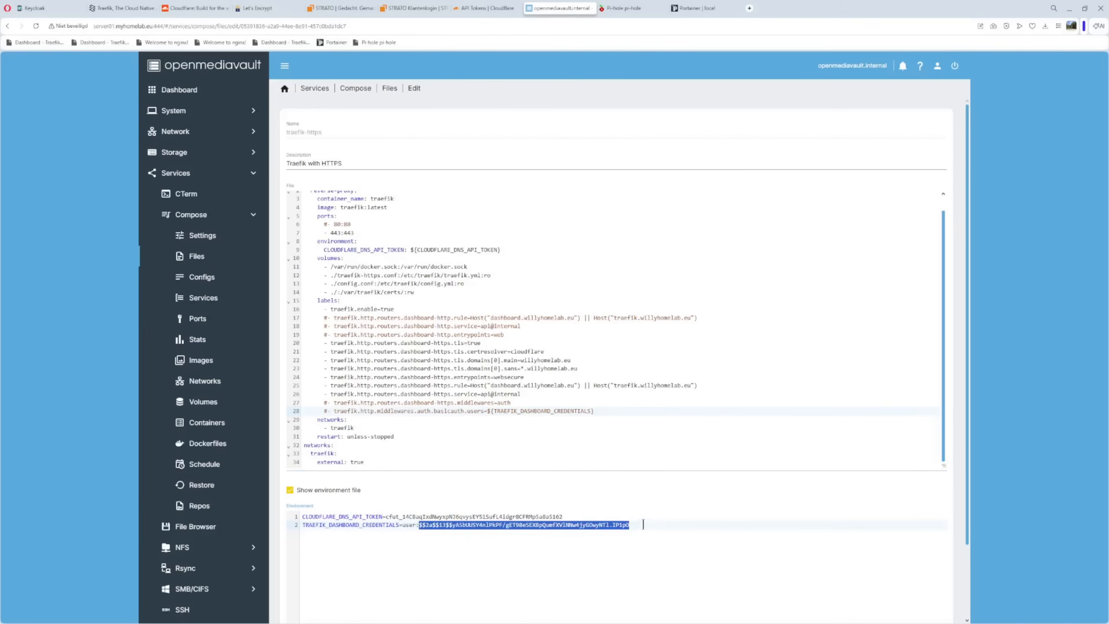
Review the service's traefik network, its unless-stopped restart policy and the external network definition in the compose file
{"action": "scroll", "coordinate": [542, 311], "scroll_direction": "down", "scroll_amount": 2}
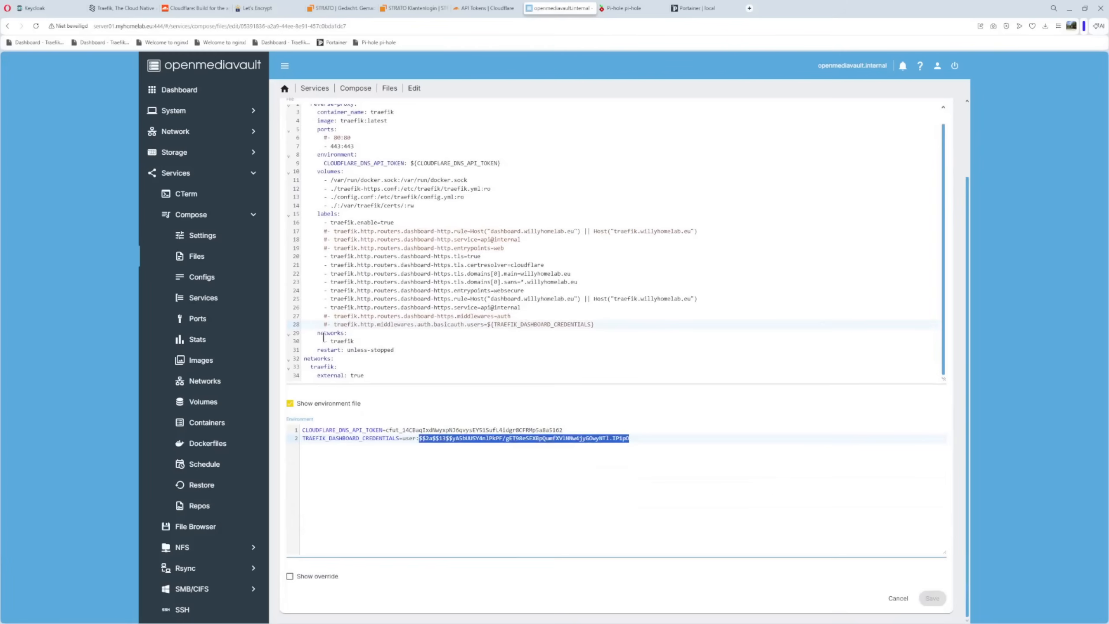
{"action": "left_click_drag", "start_coordinate": [308, 333], "coordinate": [366, 341]}
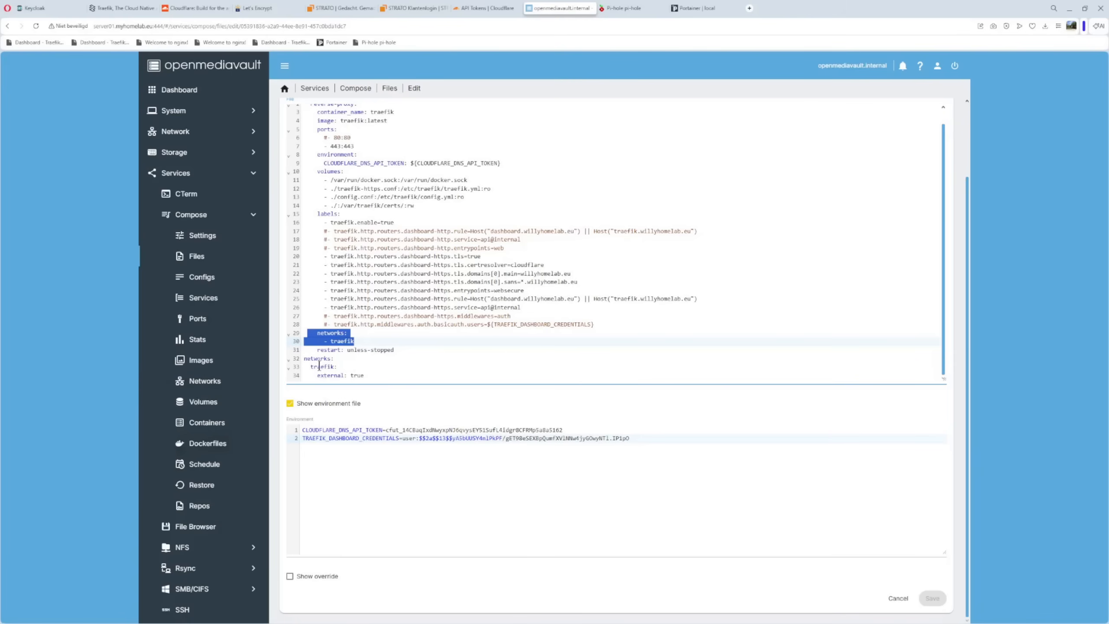
{"action": "left_click", "coordinate": [315, 350]}
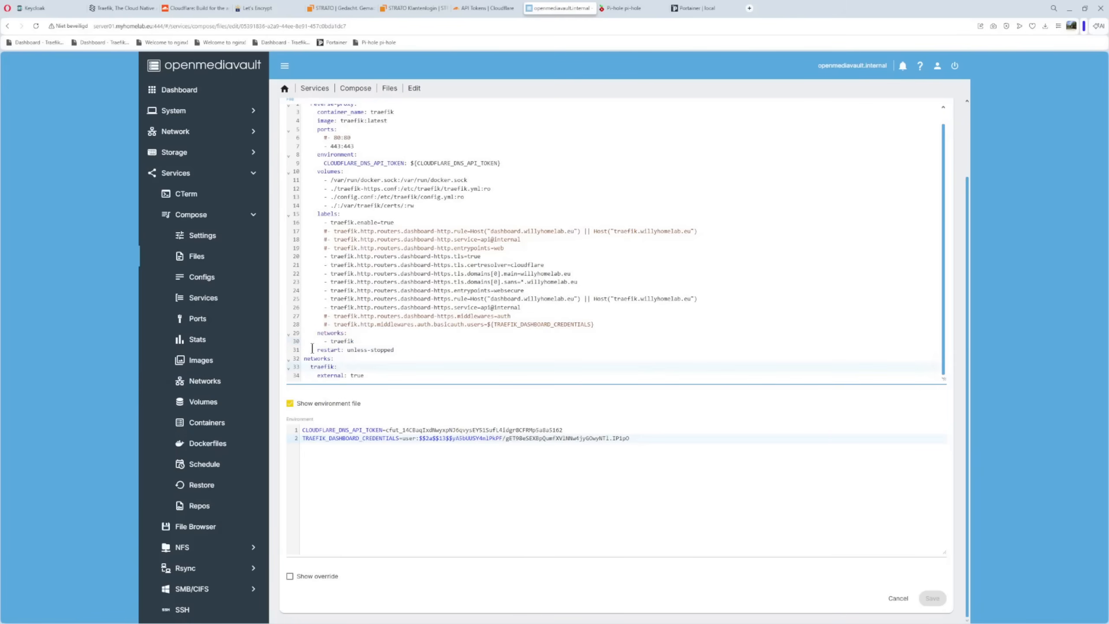
{"action": "left_click_drag", "start_coordinate": [315, 350], "coordinate": [396, 349]}
{"action": "left_click", "coordinate": [372, 374]}
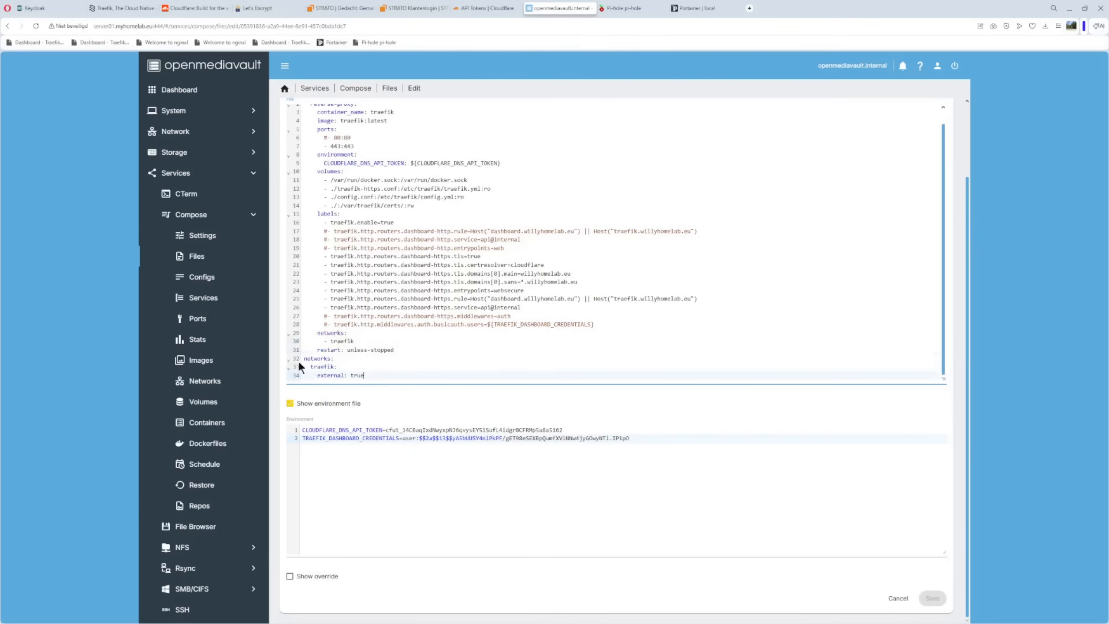
{"action": "left_click_drag", "start_coordinate": [304, 358], "coordinate": [397, 380]}
{"action": "left_click", "coordinate": [419, 375]}
{"action": "left_click_drag", "start_coordinate": [313, 376], "coordinate": [399, 378]}
{"action": "left_click", "coordinate": [426, 369]}
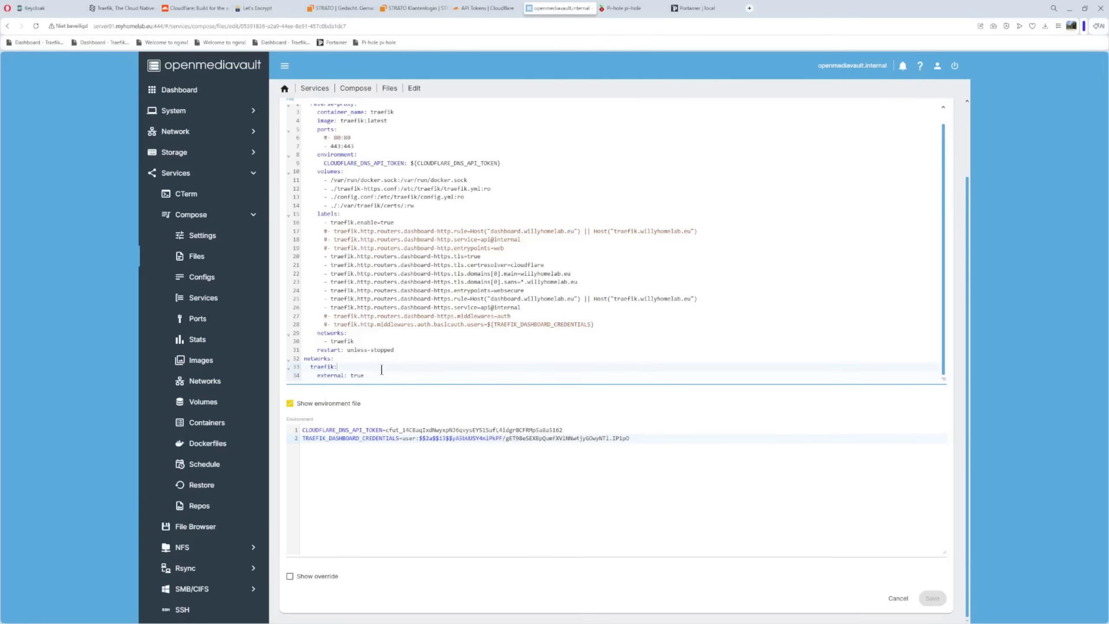
{"action": "left_click_drag", "start_coordinate": [315, 377], "coordinate": [366, 376]}
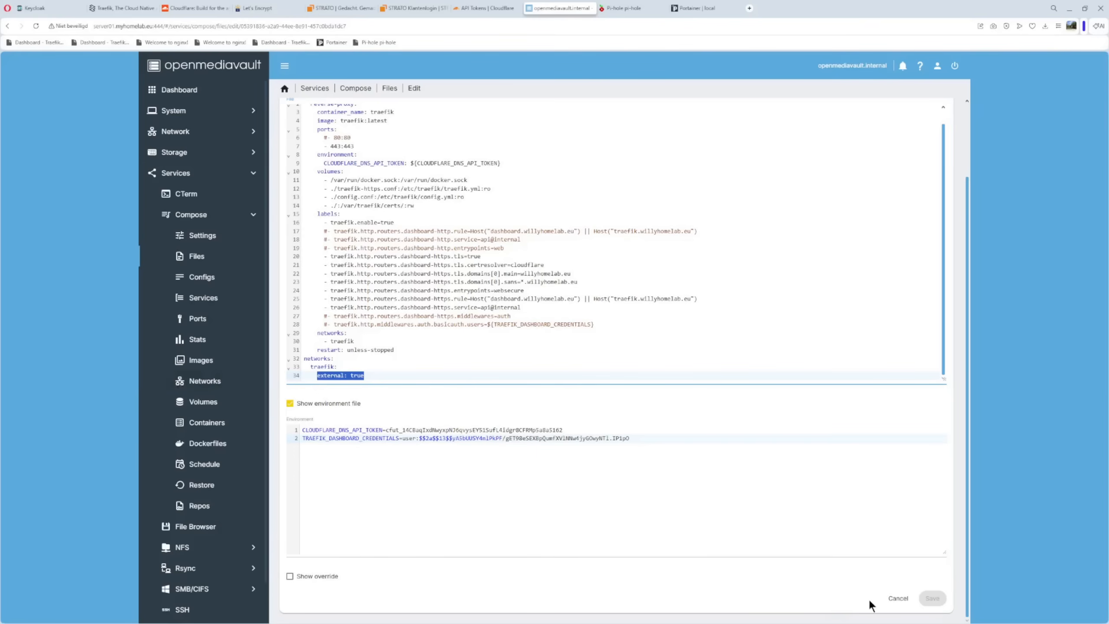
Leave the traefik-https file without saving, and open the nginx-https compose file for editing with an enlarged file editor
{"action": "left_click", "coordinate": [898, 599]}
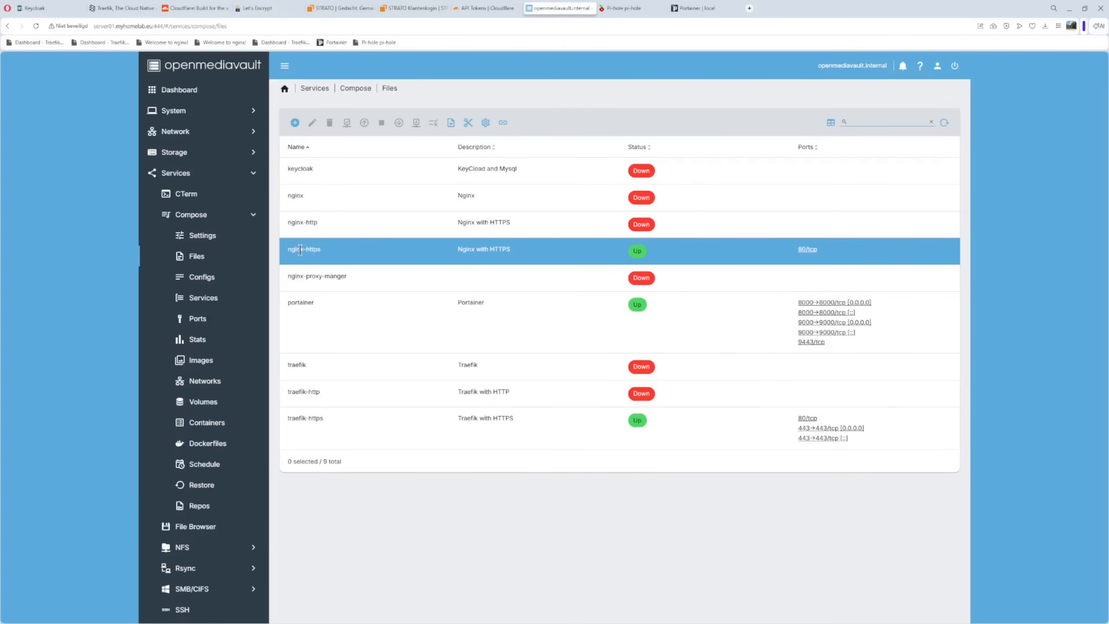
{"action": "left_click", "coordinate": [324, 250]}
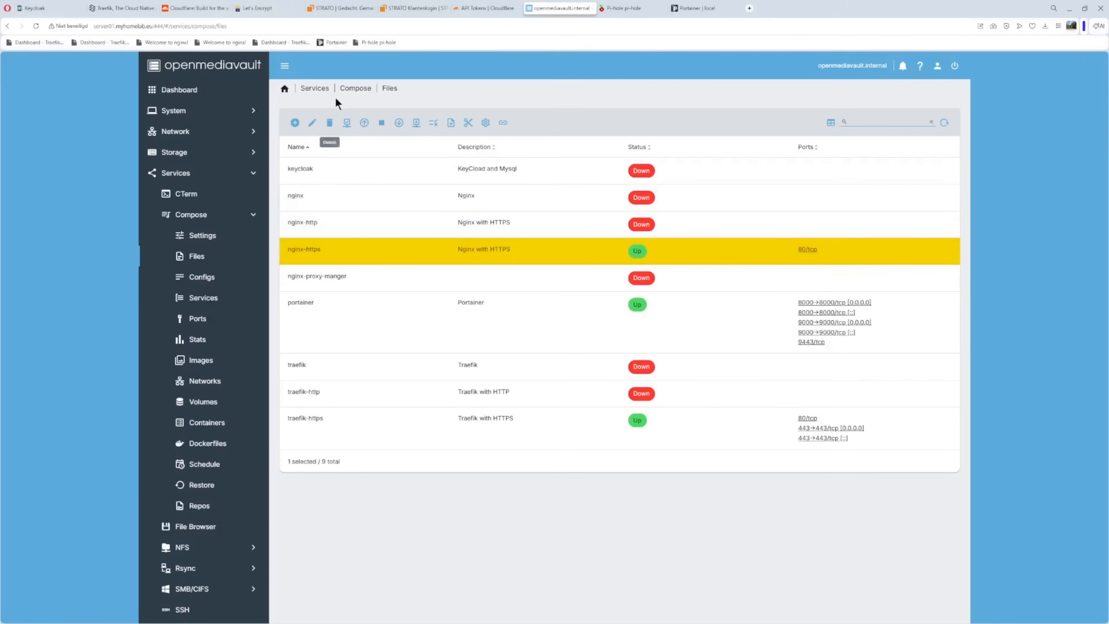
{"action": "left_click", "coordinate": [312, 125]}
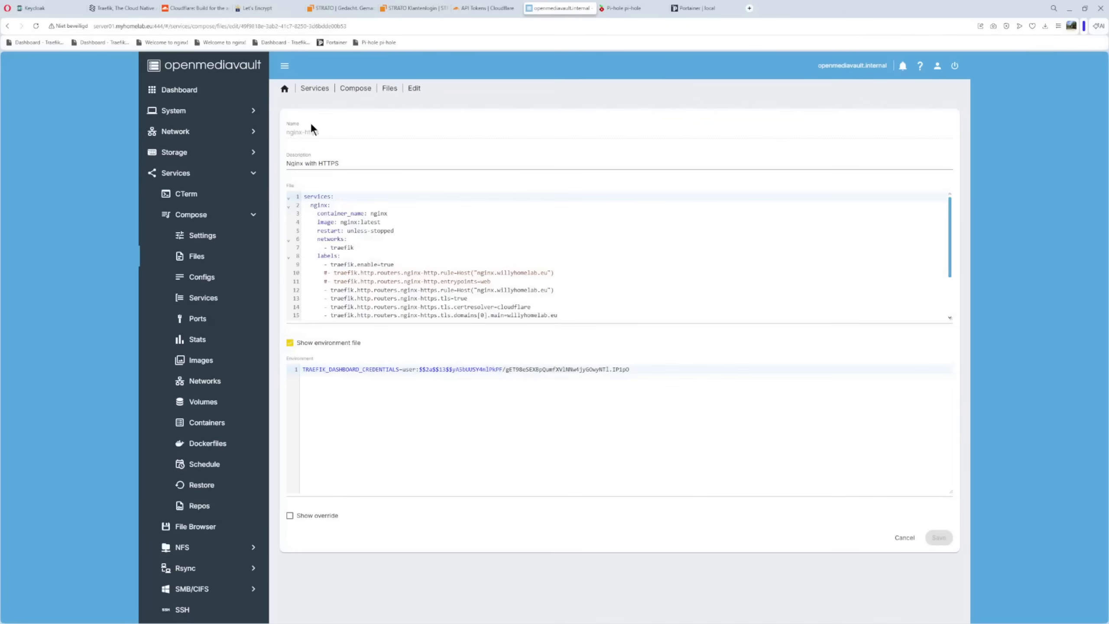
{"action": "left_click_drag", "start_coordinate": [947, 319], "coordinate": [942, 459]}
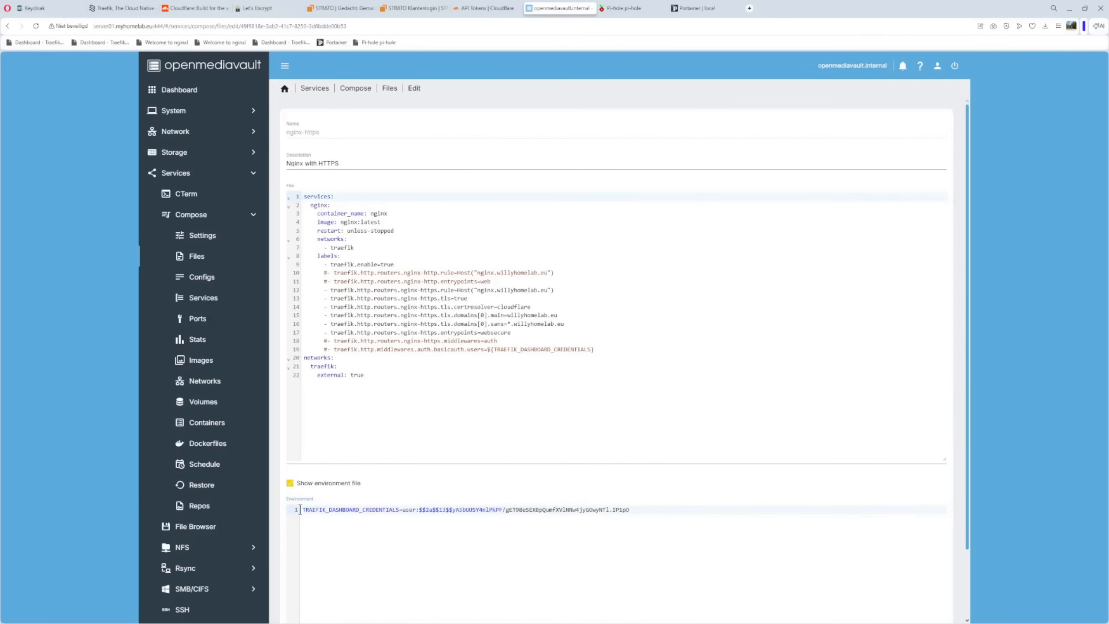
Examine the dashboard credentials variable in the environment file of the nginx-https compose file
{"action": "left_click_drag", "start_coordinate": [301, 510], "coordinate": [666, 508]}
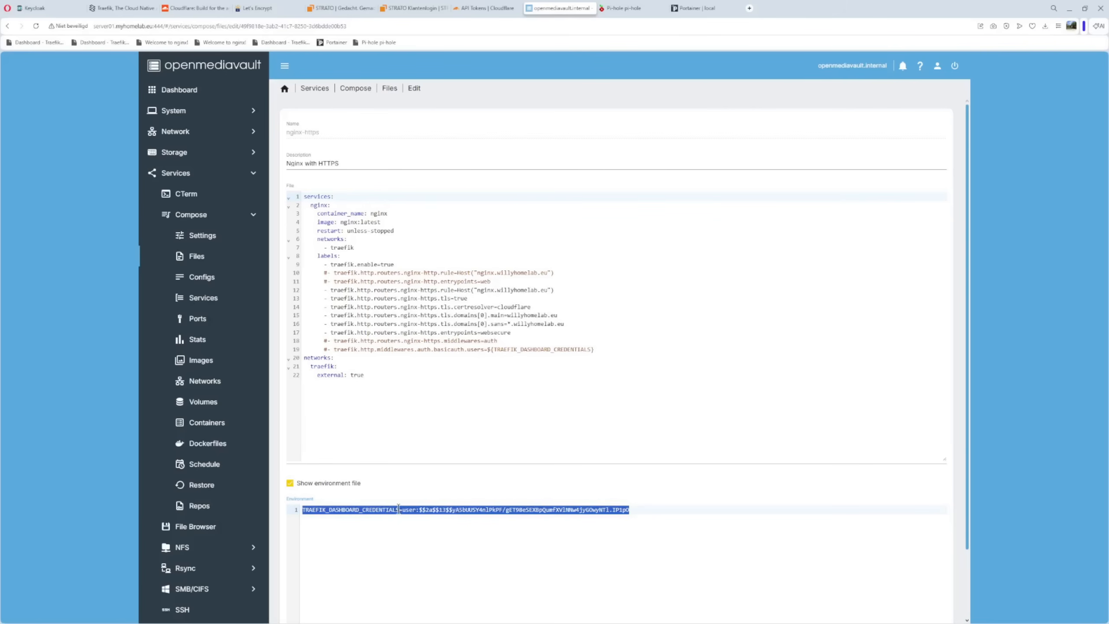
{"action": "left_click", "coordinate": [424, 511]}
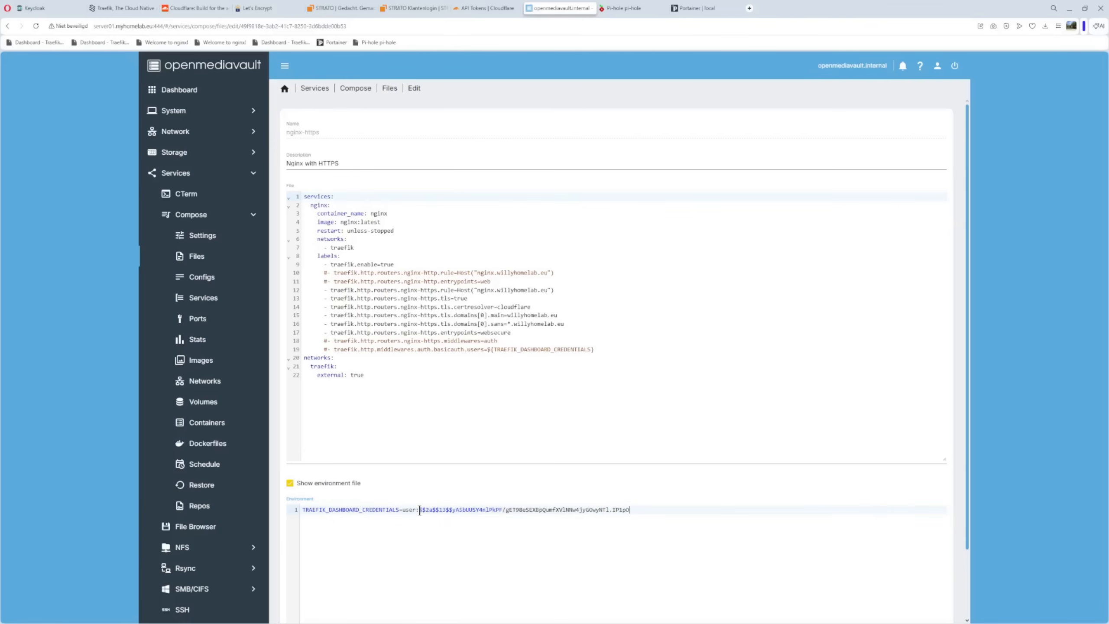
{"action": "left_click_drag", "start_coordinate": [419, 510], "coordinate": [453, 512]}
Review the nginx service's image, its network assignment and its block of Traefik labels
{"action": "left_click_drag", "start_coordinate": [340, 222], "coordinate": [396, 223]}
{"action": "left_click", "coordinate": [426, 260]}
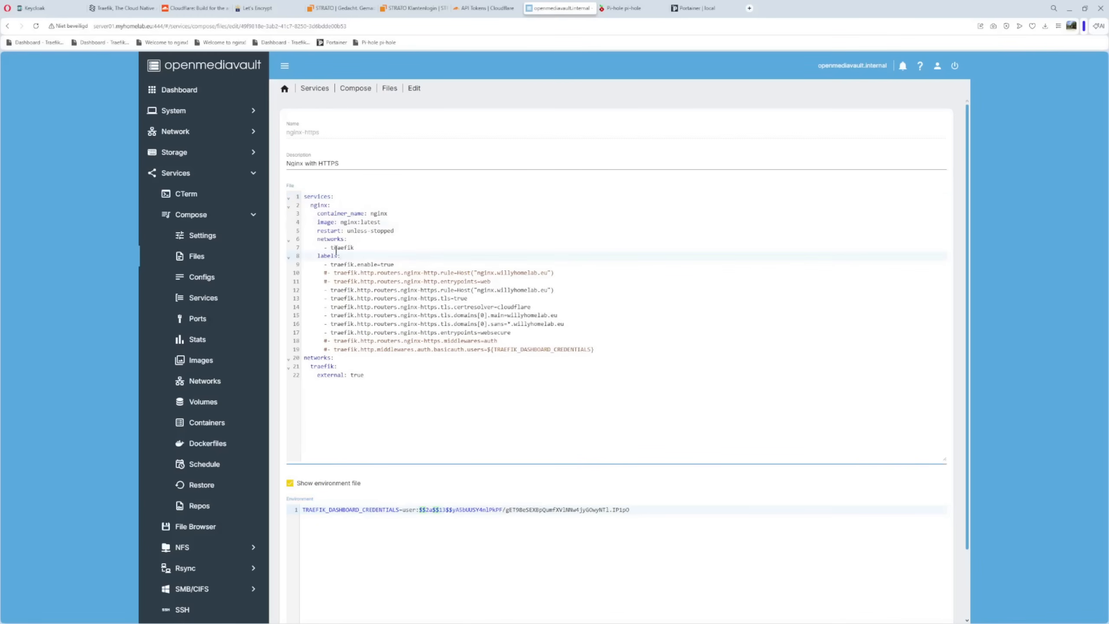
{"action": "left_click_drag", "start_coordinate": [317, 239], "coordinate": [366, 249]}
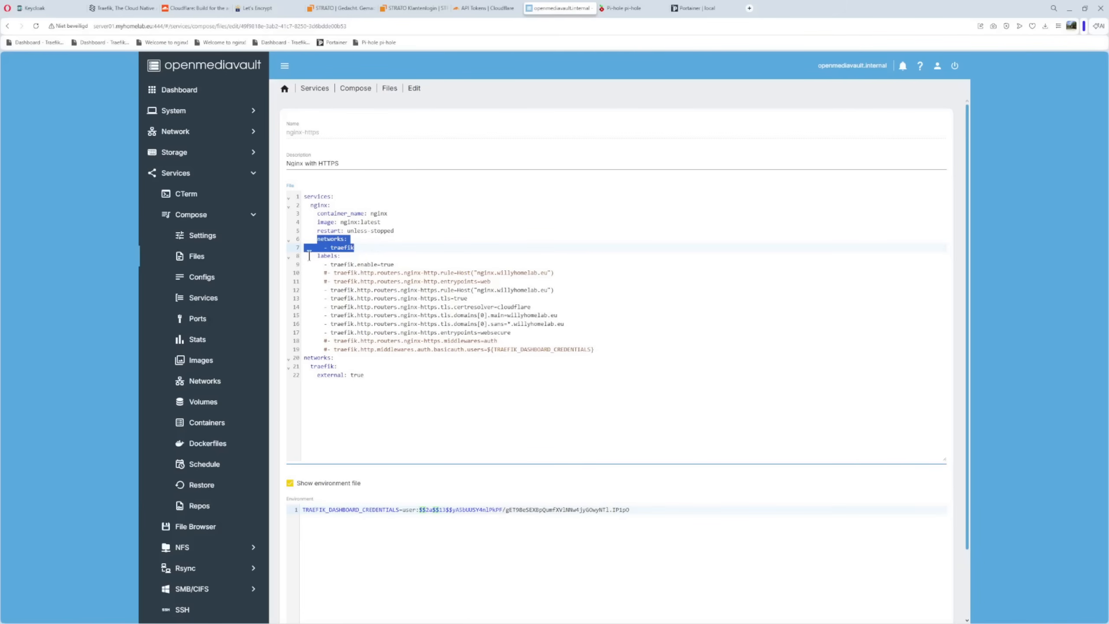
{"action": "left_click_drag", "start_coordinate": [308, 258], "coordinate": [627, 354]}
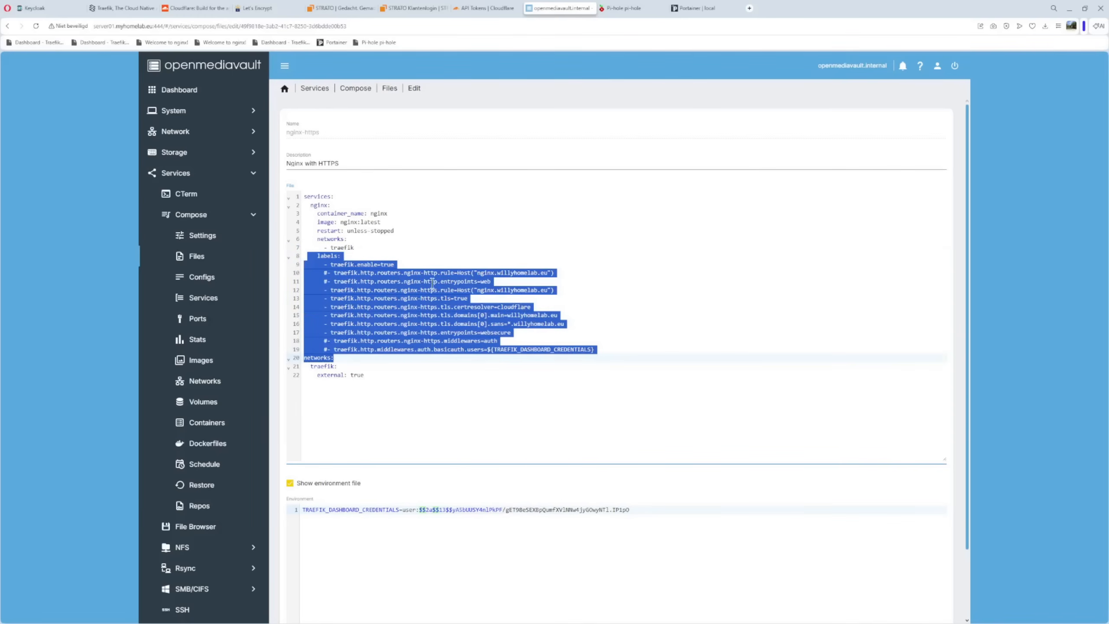
{"action": "left_click", "coordinate": [464, 239]}
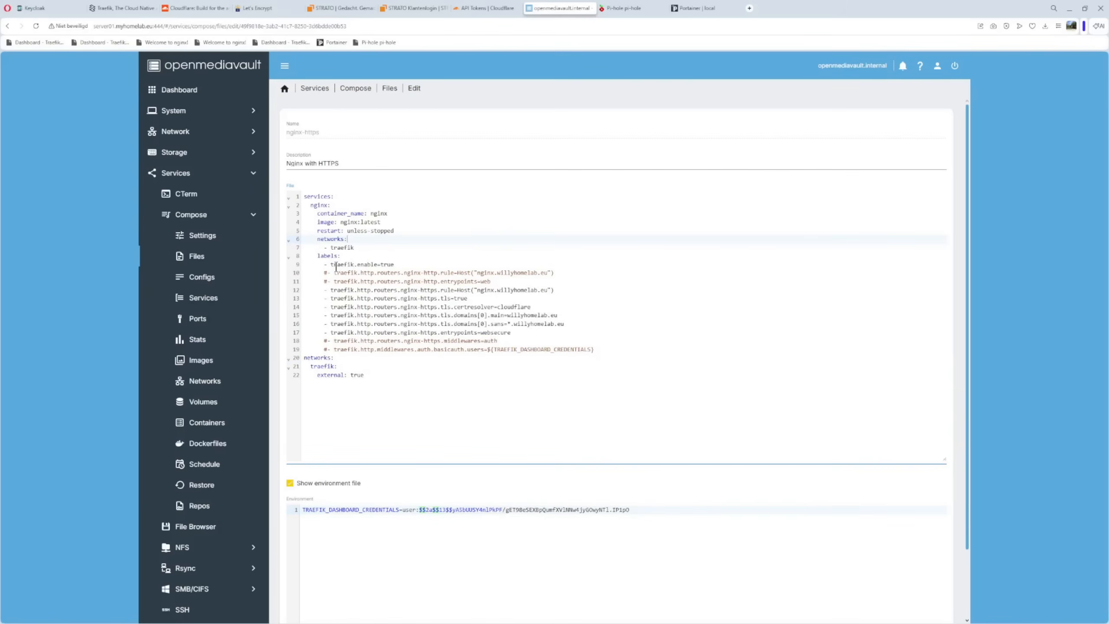
Examine the commented-out nginx-http router labels, including the host rule and the web entrypoint
{"action": "left_click_drag", "start_coordinate": [308, 273], "coordinate": [495, 281]}
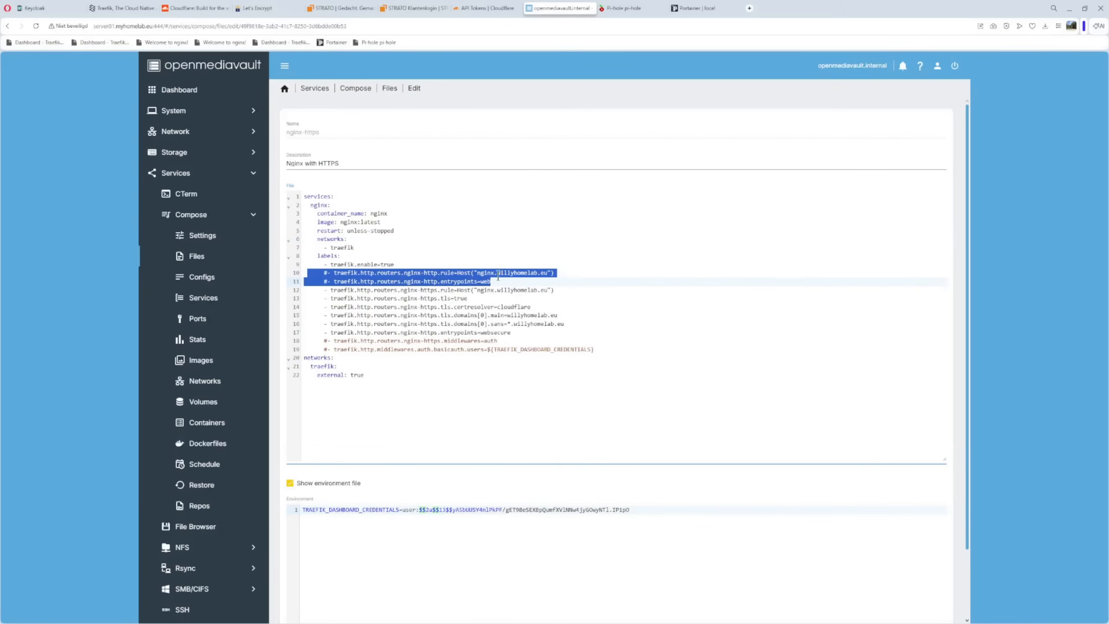
{"action": "left_click", "coordinate": [586, 291]}
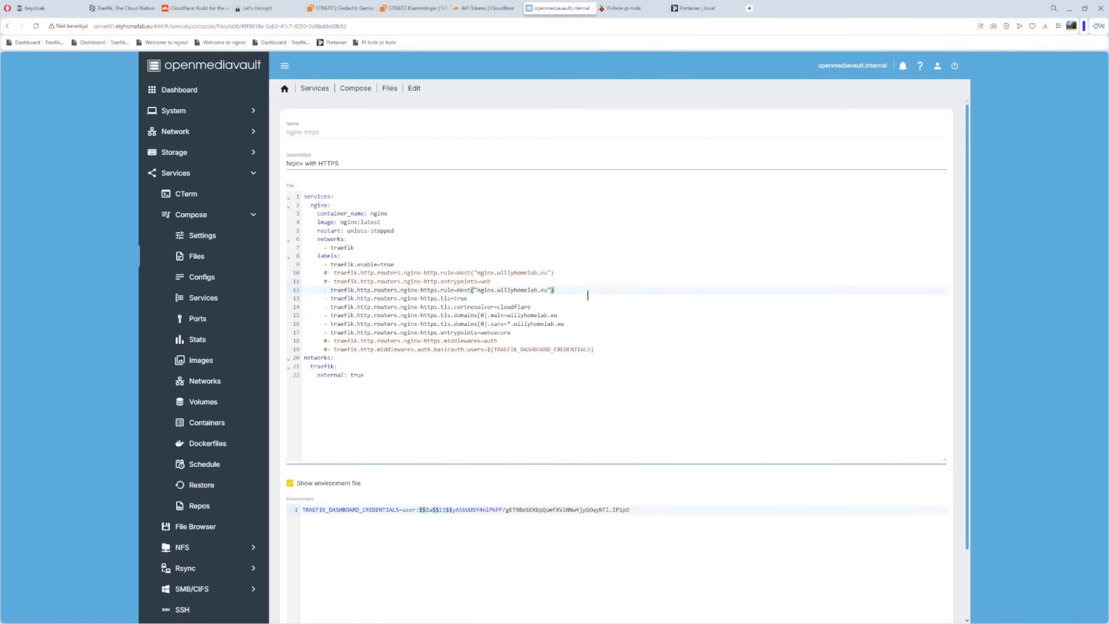
{"action": "left_click_drag", "start_coordinate": [479, 281], "coordinate": [495, 282]}
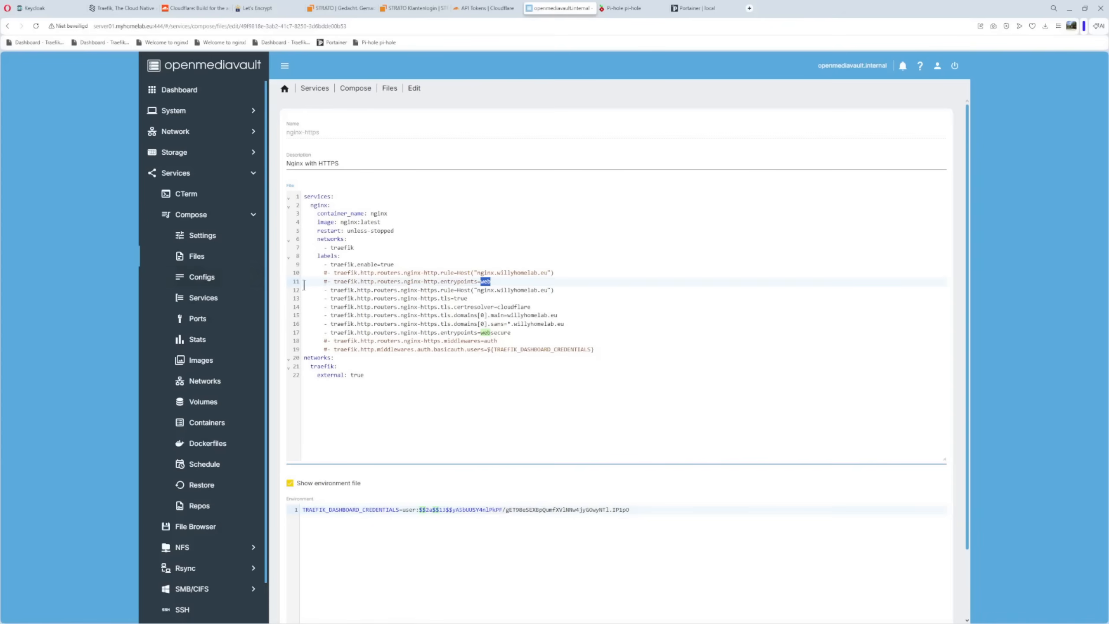
Review the active nginx-https router labels and the wildcard domain in the TLS sans label
{"action": "left_click_drag", "start_coordinate": [304, 288], "coordinate": [530, 340]}
{"action": "left_click", "coordinate": [522, 407]}
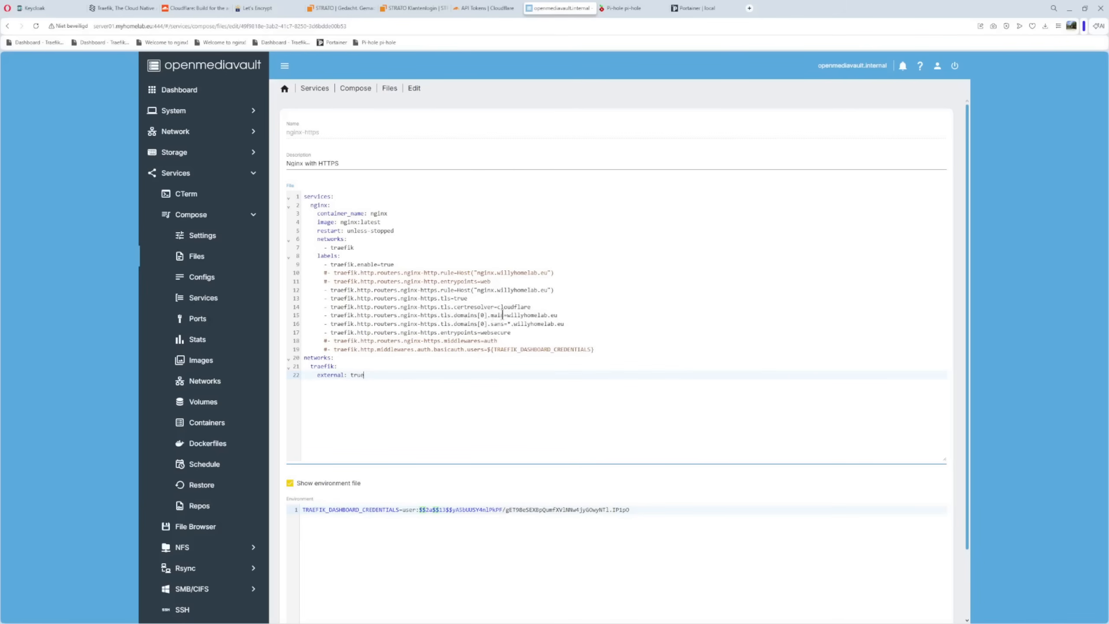
{"action": "left_click_drag", "start_coordinate": [508, 323], "coordinate": [574, 323]}
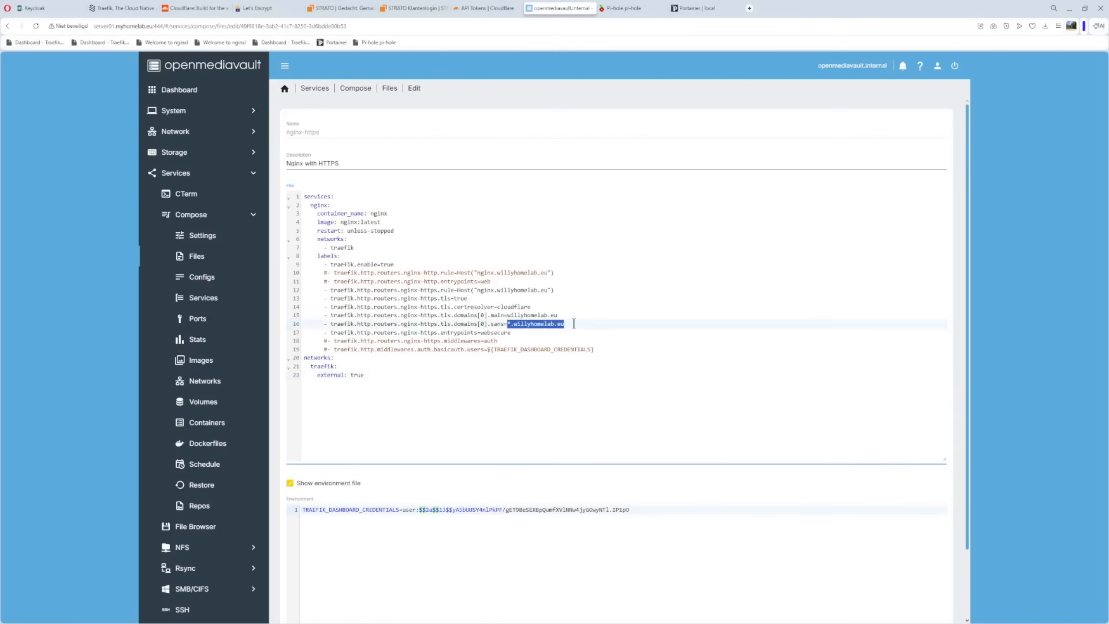
{"action": "left_click", "coordinate": [487, 396]}
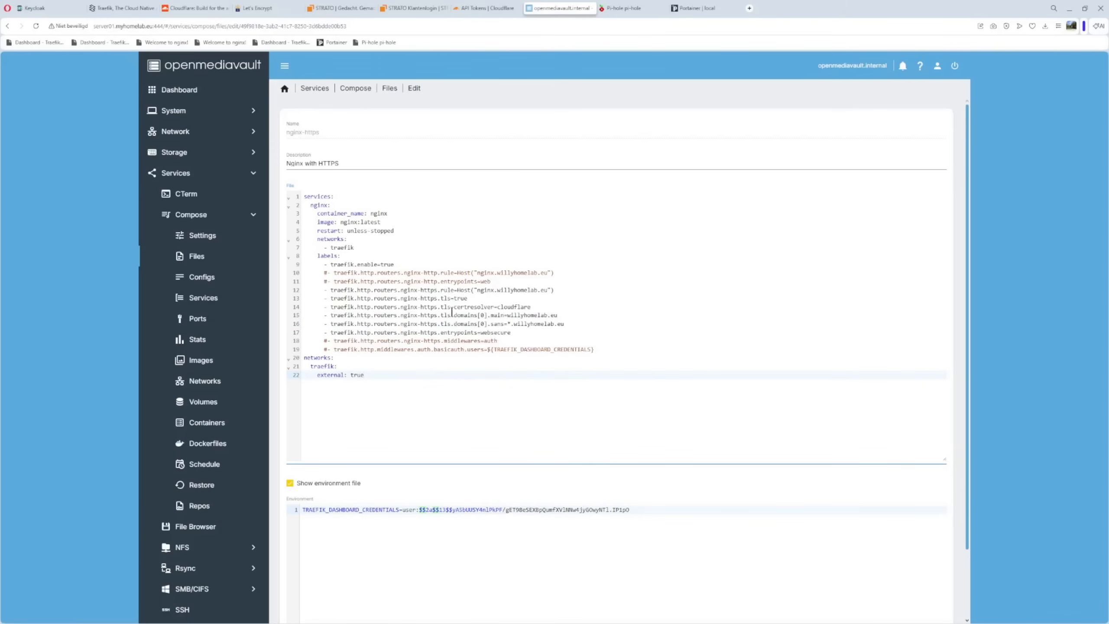
Compare the nginx-http and nginx-https router names used across the label lines
{"action": "left_click_drag", "start_coordinate": [404, 272], "coordinate": [441, 273]}
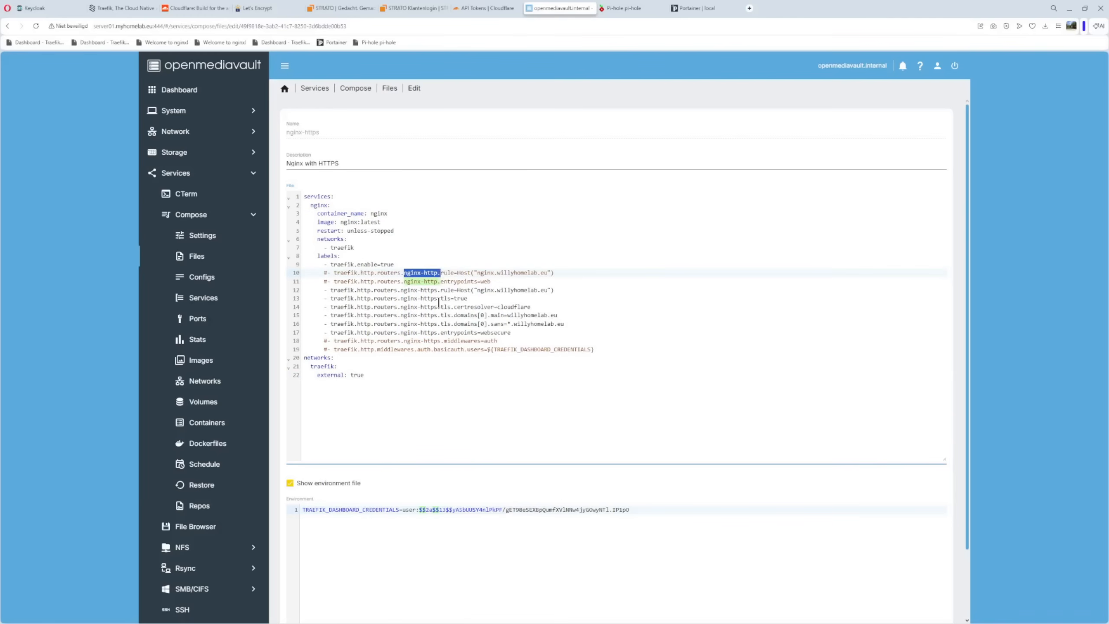
{"action": "left_click", "coordinate": [462, 243]}
{"action": "left_click_drag", "start_coordinate": [401, 290], "coordinate": [440, 291]}
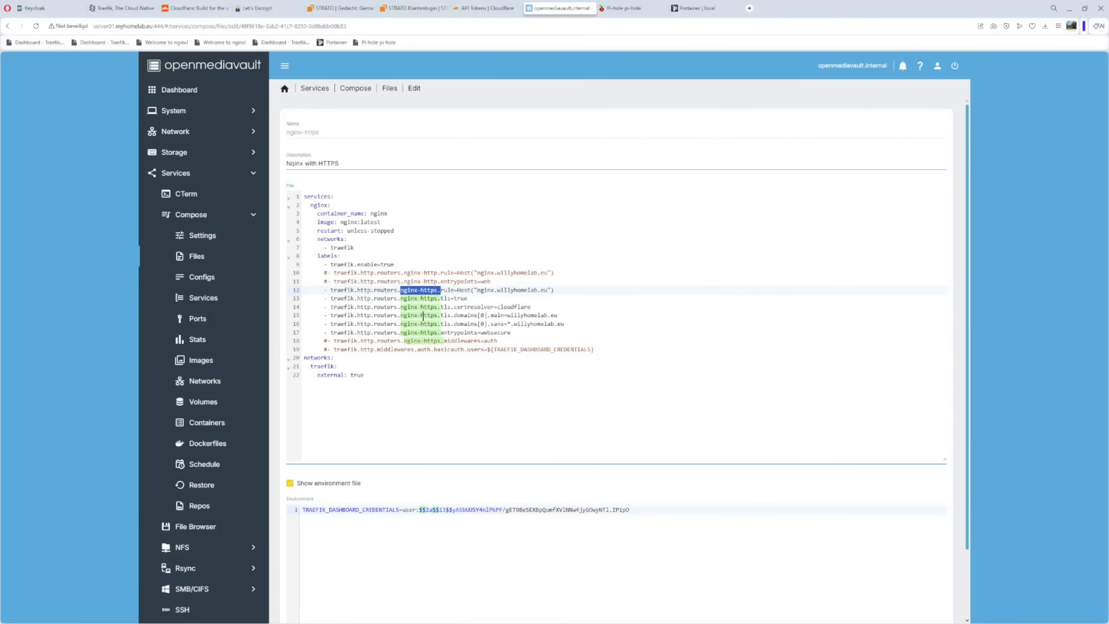
{"action": "key", "text": "Down"}
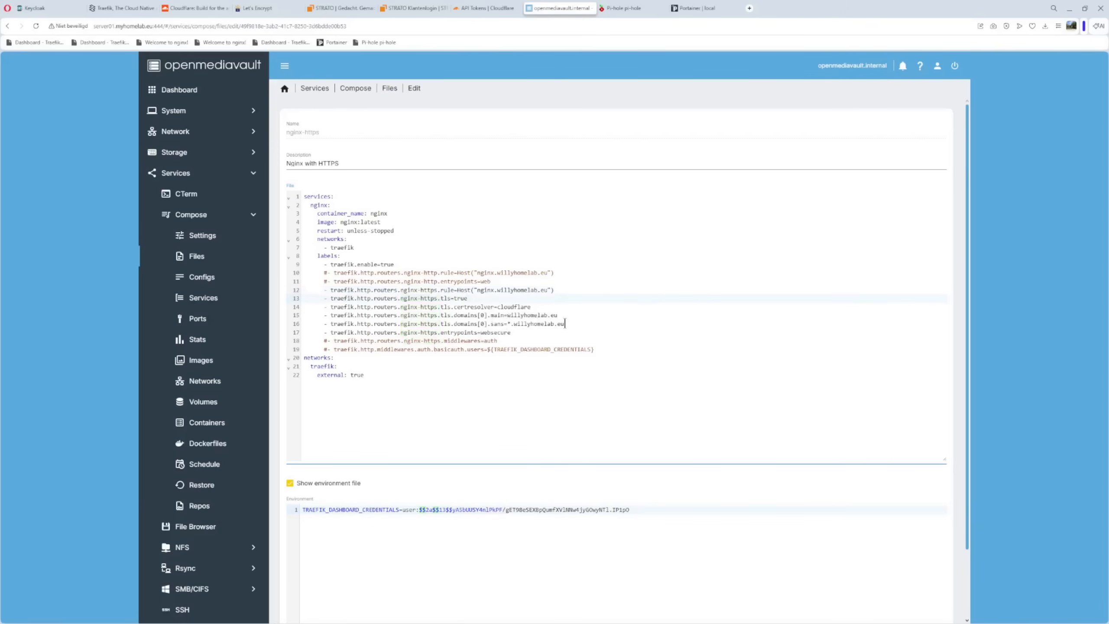
Examine the nginx-https router's websecure entrypoint and the commented-out auth middleware and basicauth labels
{"action": "left_click_drag", "start_coordinate": [480, 335], "coordinate": [516, 332]}
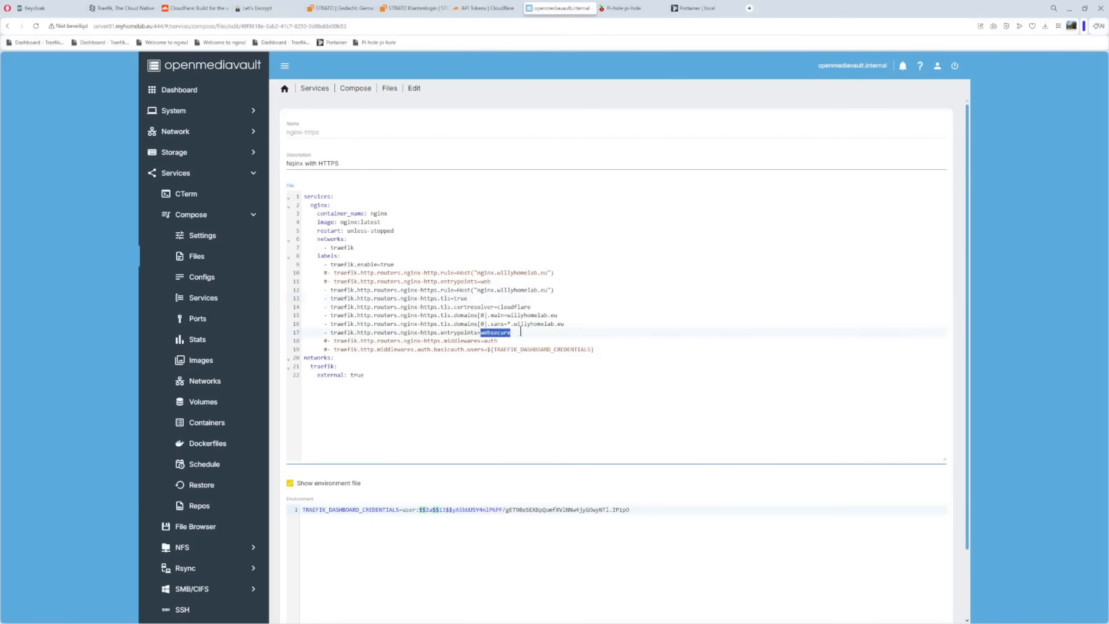
{"action": "left_click_drag", "start_coordinate": [308, 341], "coordinate": [619, 352]}
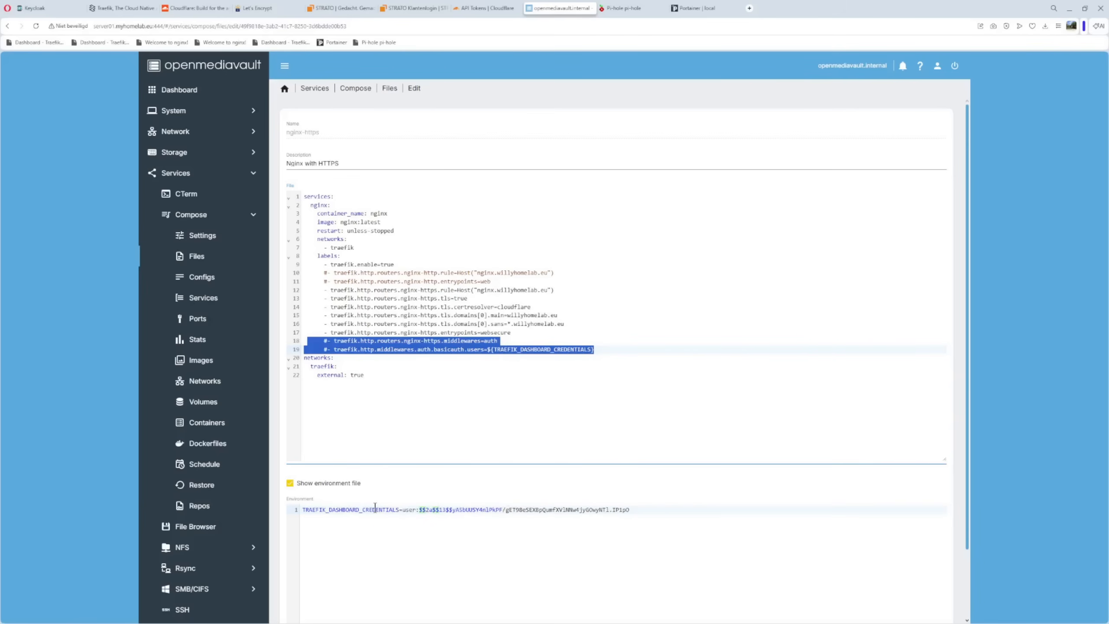
{"action": "left_click", "coordinate": [374, 417]}
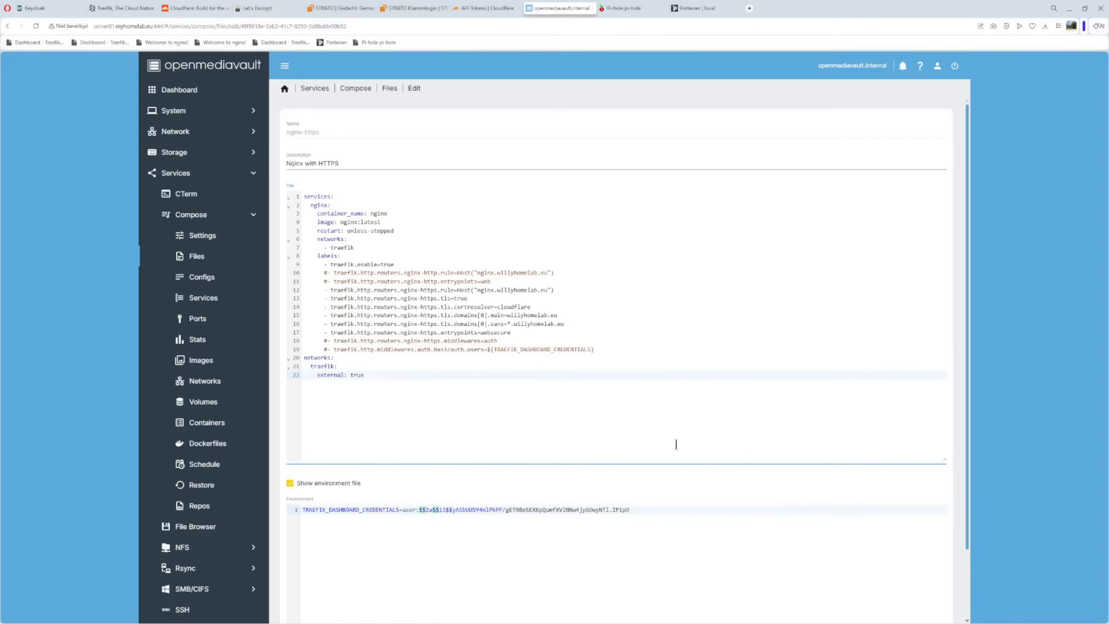
Leave the nginx-https compose file without saving and open the list of Compose config files
{"action": "scroll", "coordinate": [750, 447], "scroll_direction": "down", "scroll_amount": 2}
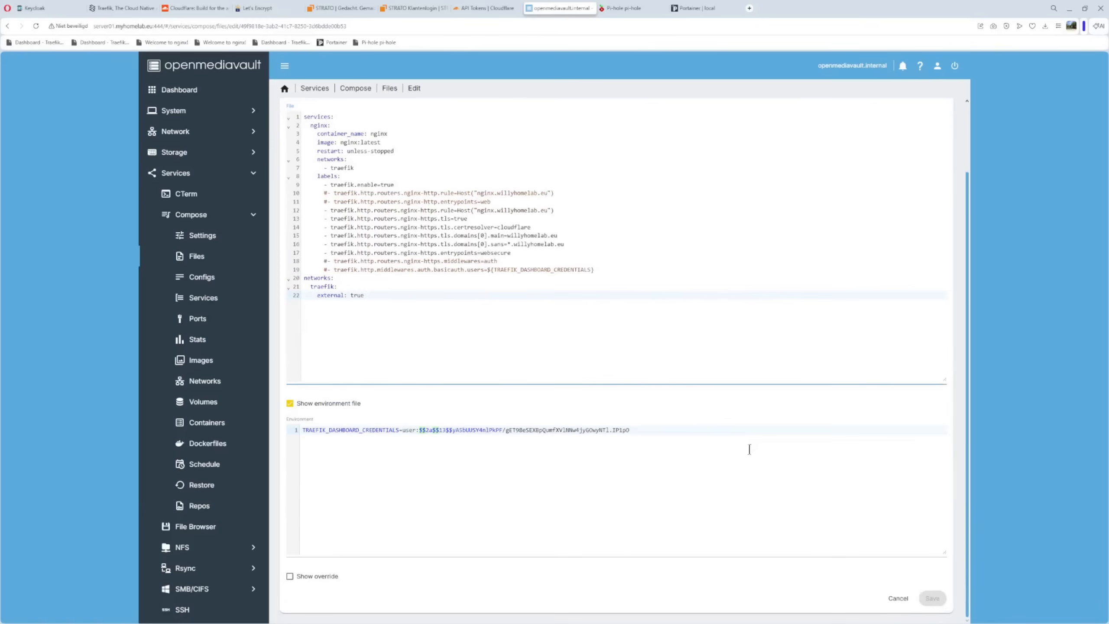
{"action": "left_click", "coordinate": [889, 602]}
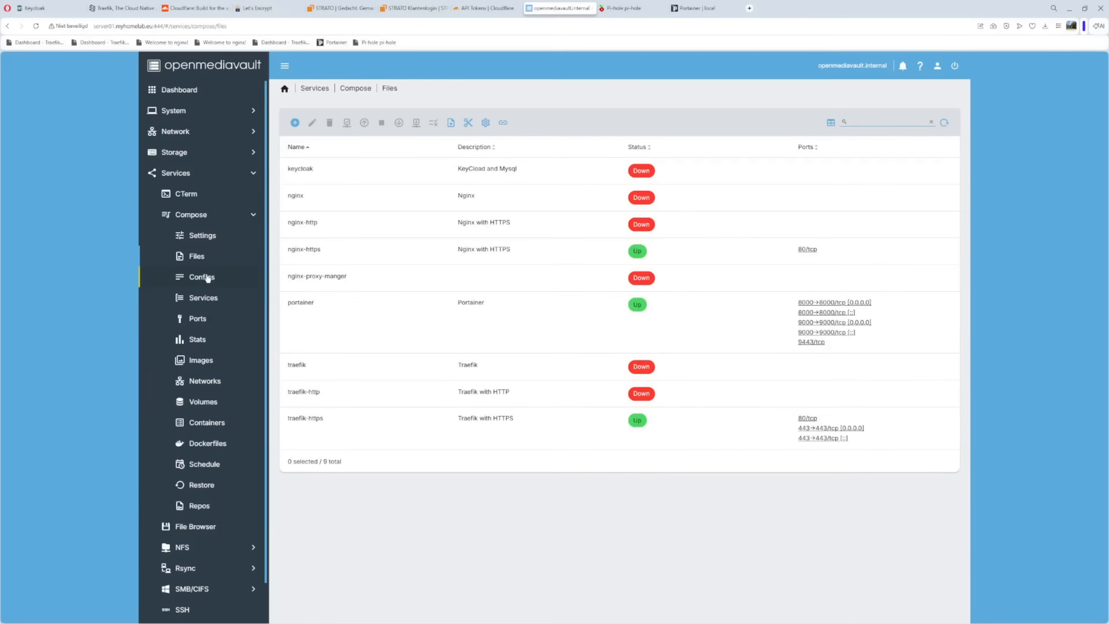
{"action": "left_click", "coordinate": [202, 278]}
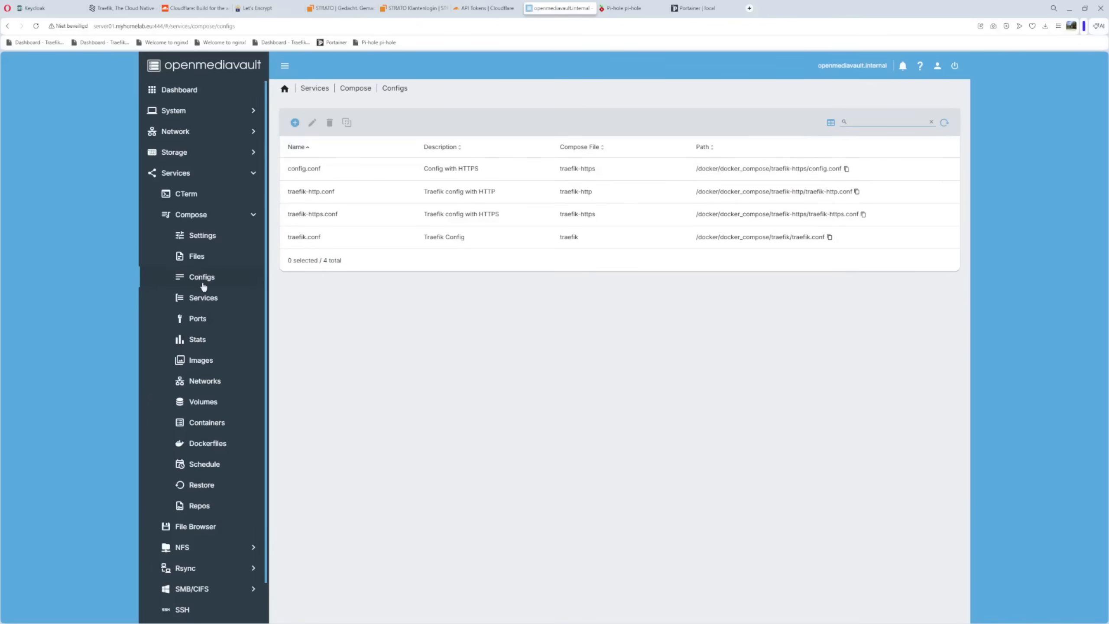
{"action": "left_click", "coordinate": [294, 121]}
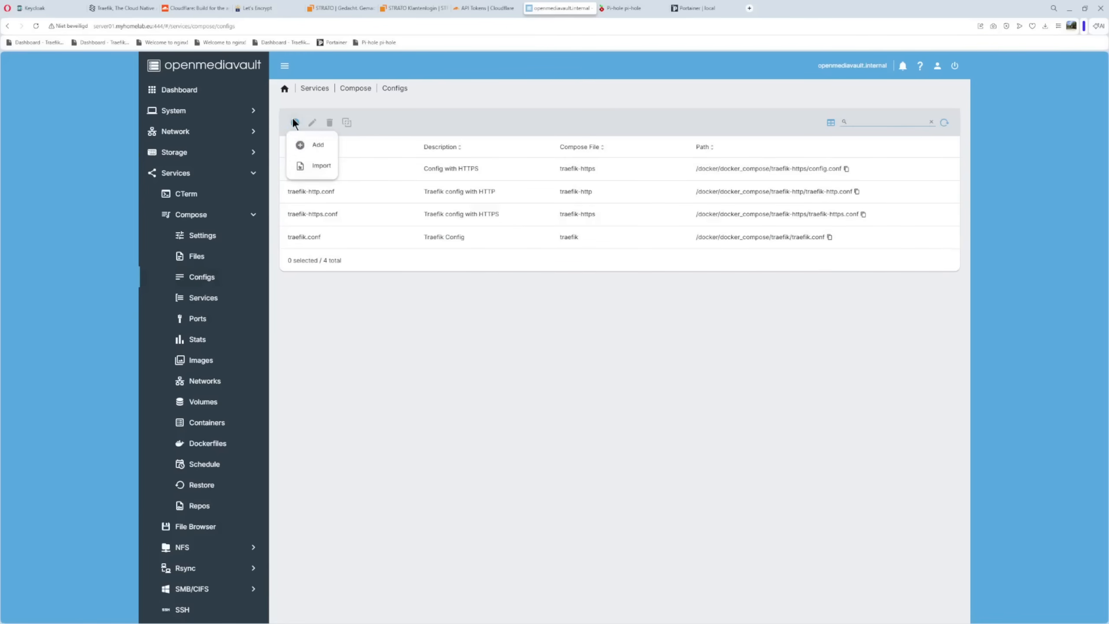
{"action": "left_click", "coordinate": [317, 144]}
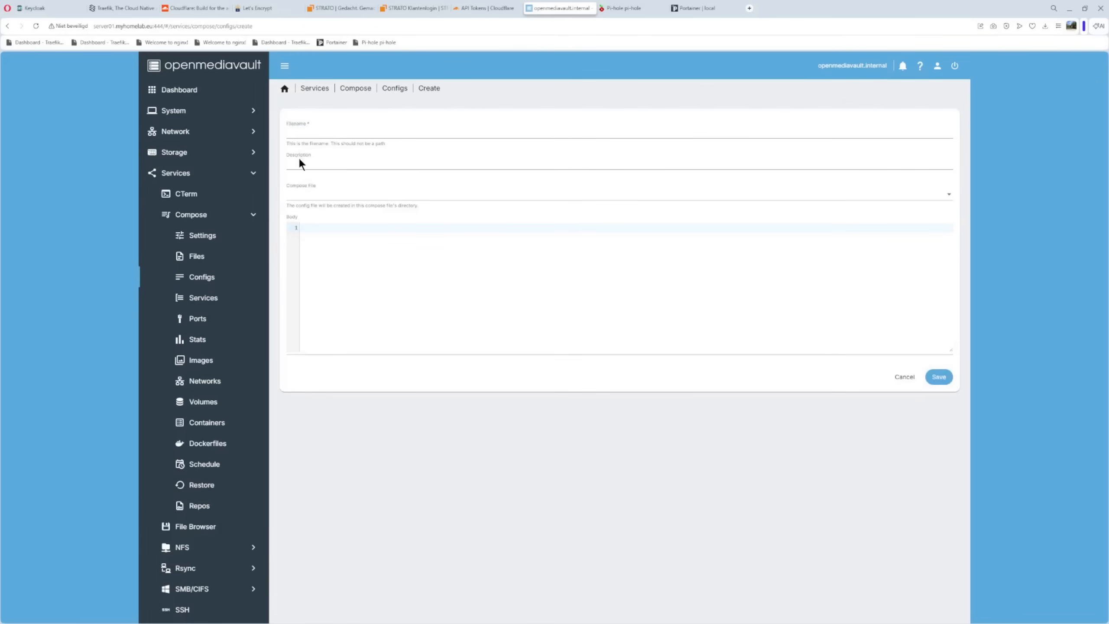
{"action": "left_click", "coordinate": [308, 196]}
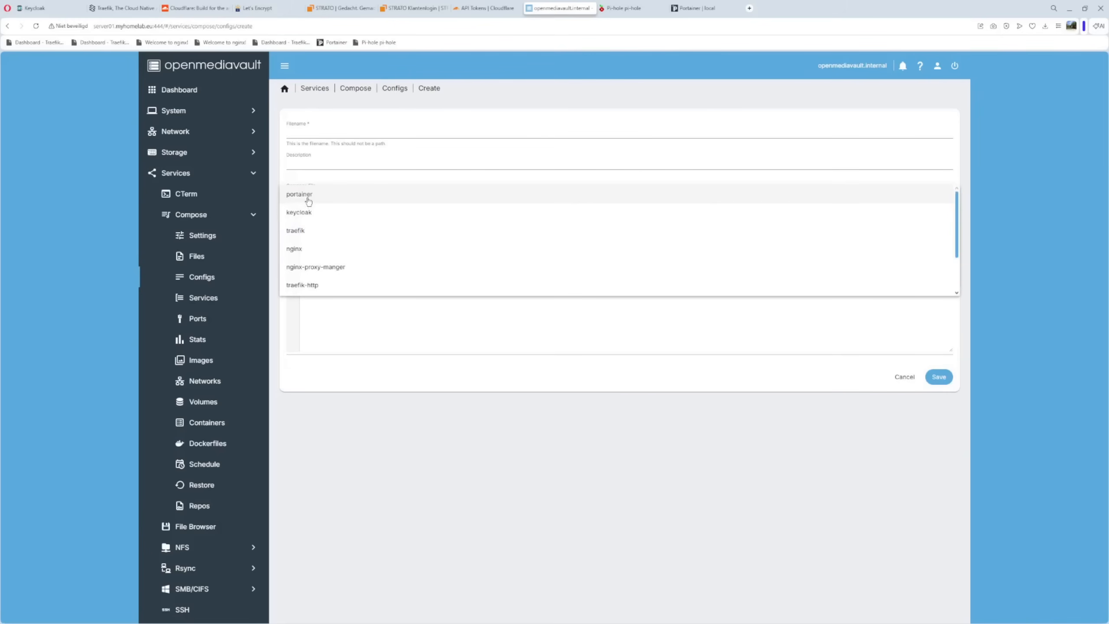
{"action": "scroll", "coordinate": [316, 235], "scroll_direction": "down", "scroll_amount": 2}
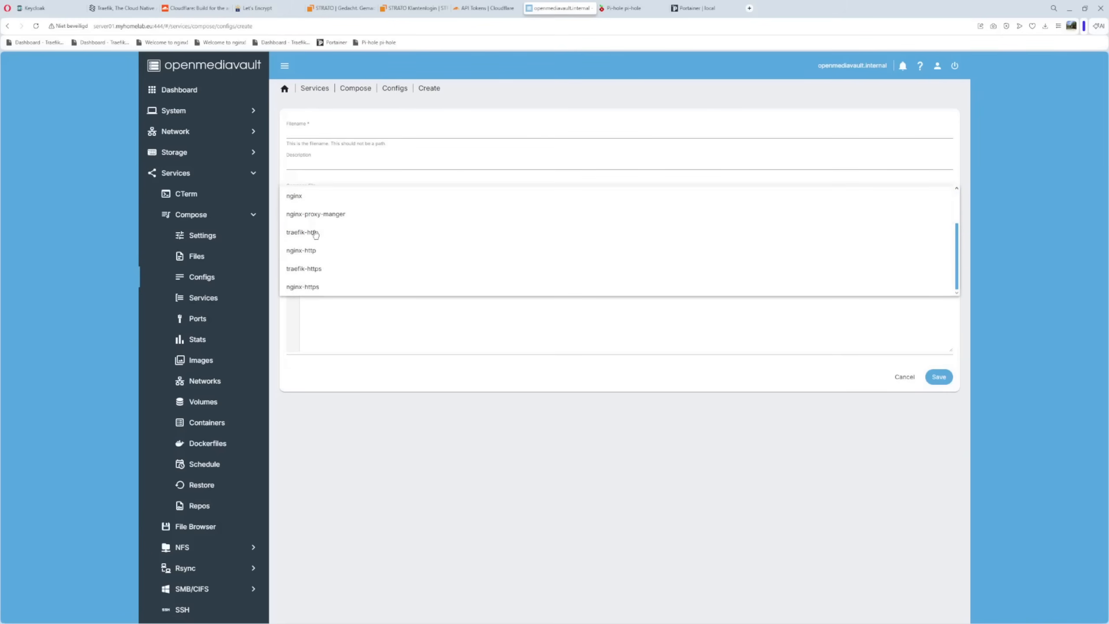
{"action": "left_click", "coordinate": [322, 270]}
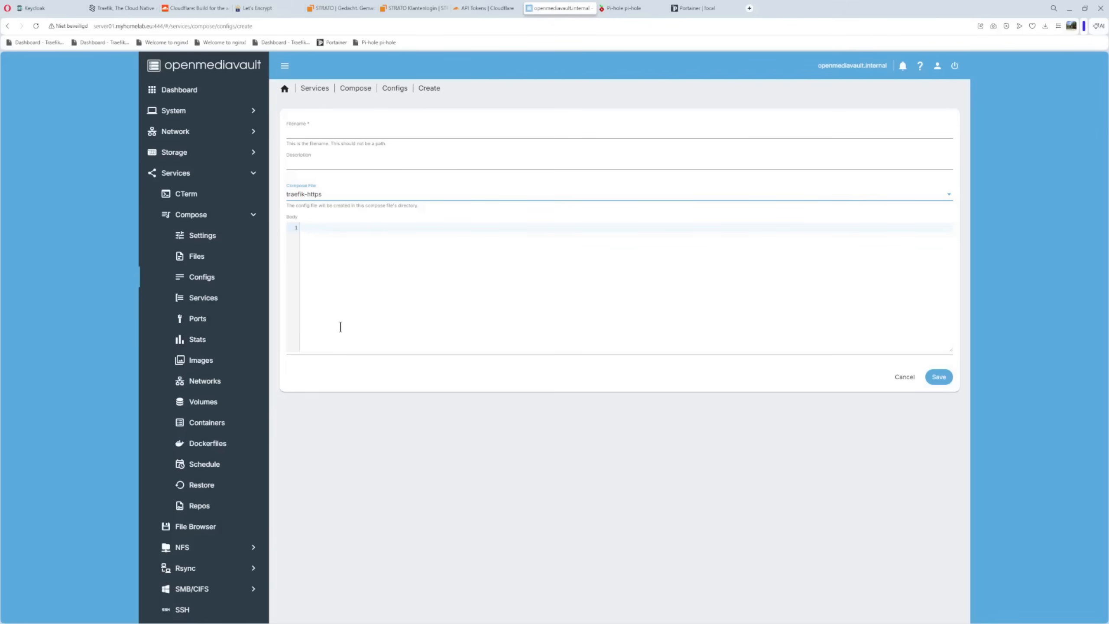
{"action": "left_click", "coordinate": [904, 377]}
{"action": "left_click", "coordinate": [662, 359]}
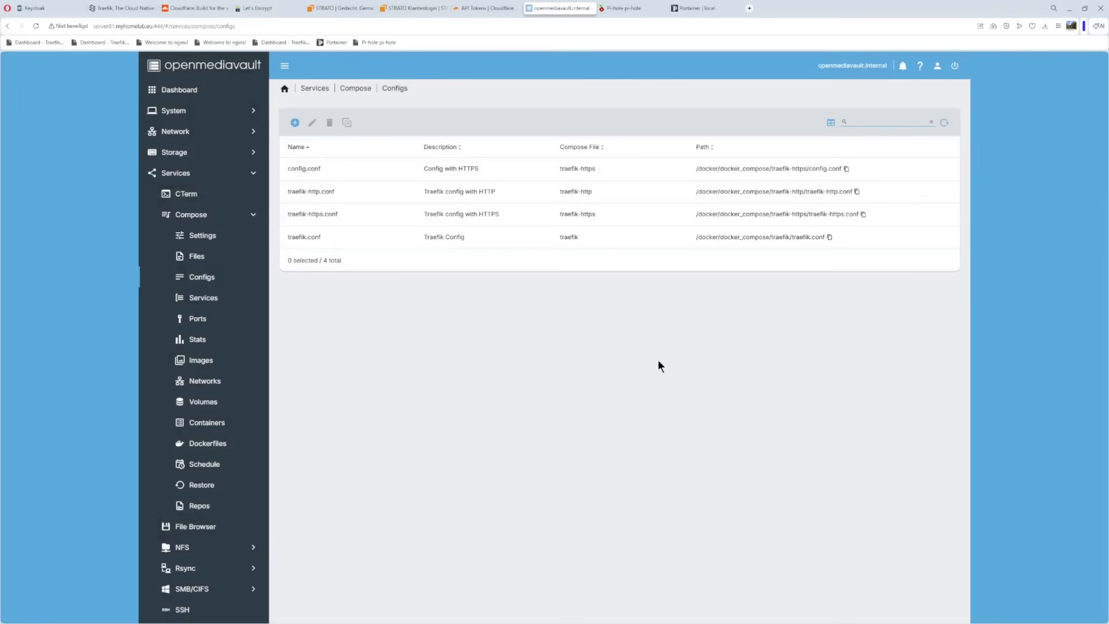
Open the traefik-https.conf config file for editing
{"action": "left_click", "coordinate": [315, 214]}
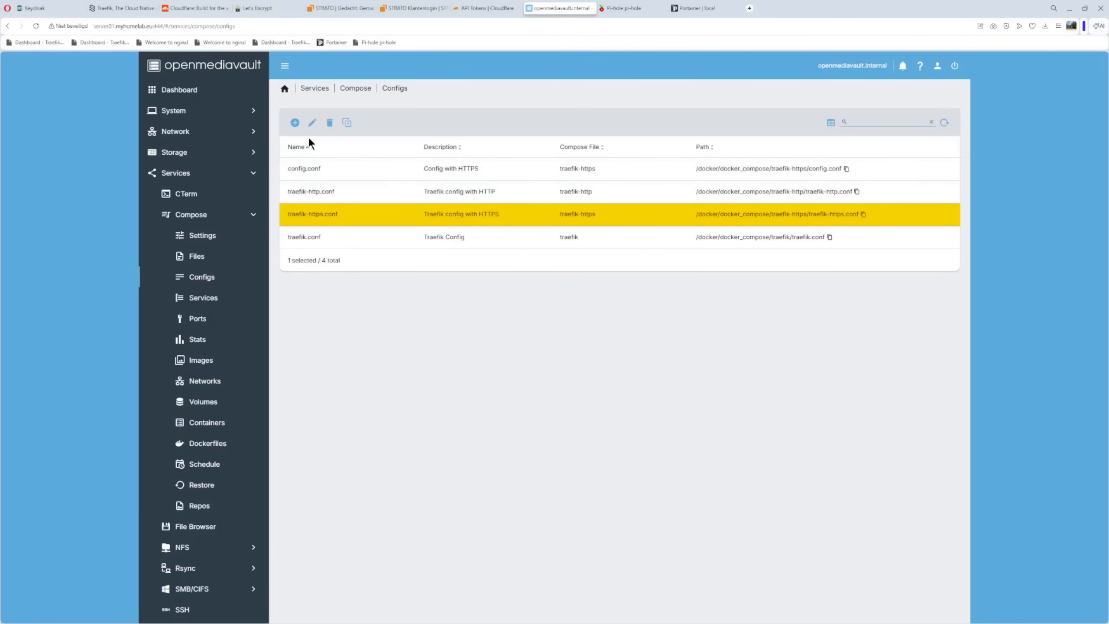
{"action": "left_click", "coordinate": [312, 122]}
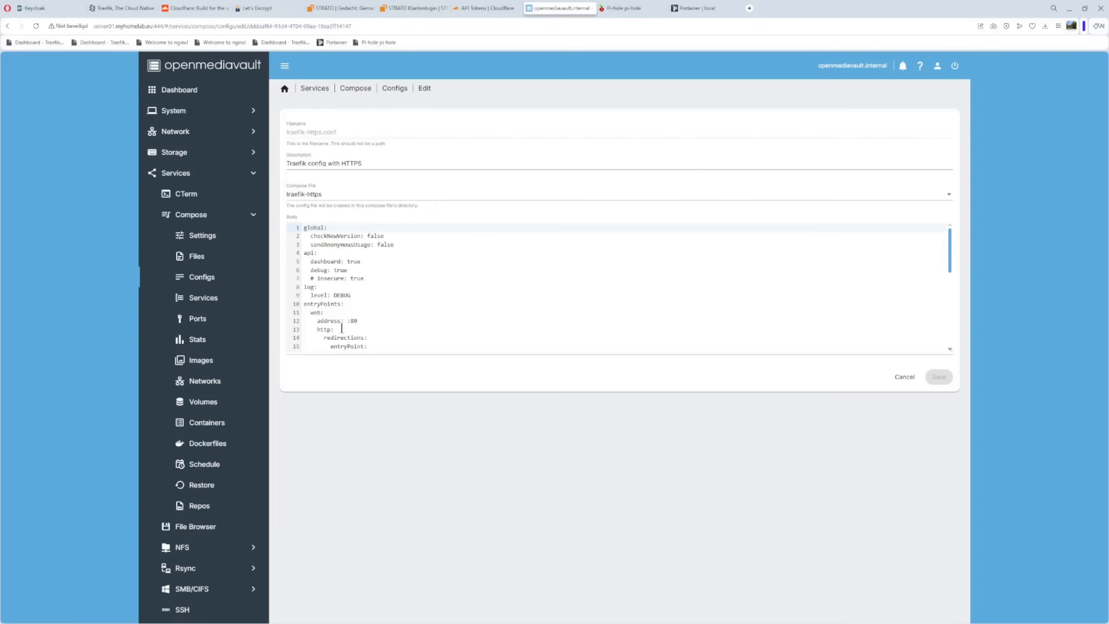
{"action": "left_click", "coordinate": [198, 257]}
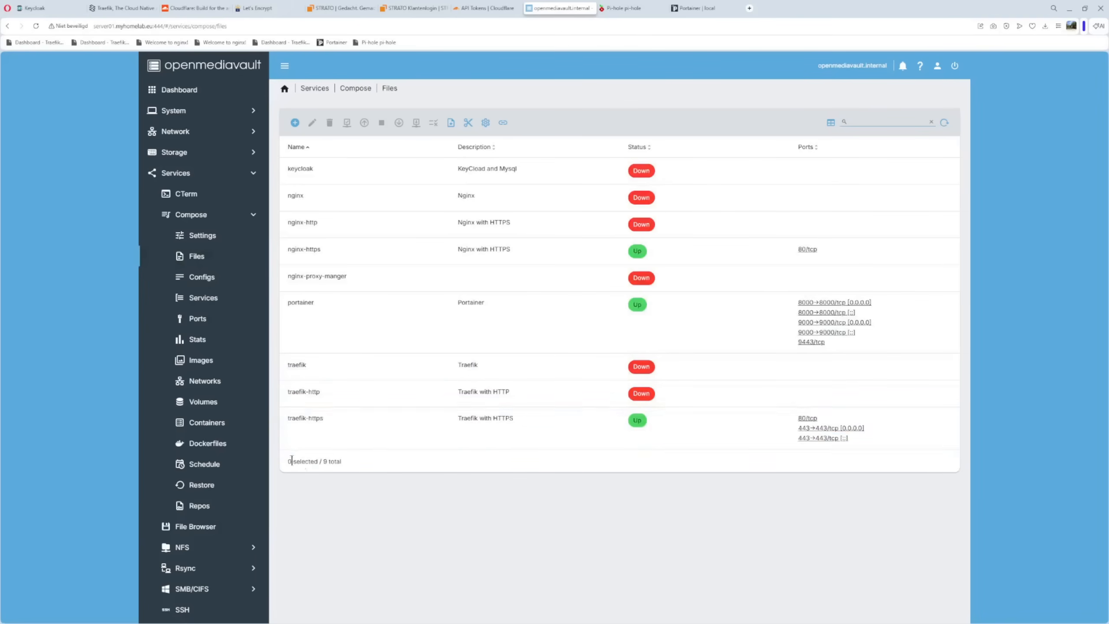
{"action": "left_click", "coordinate": [207, 279]}
{"action": "left_click", "coordinate": [319, 218]}
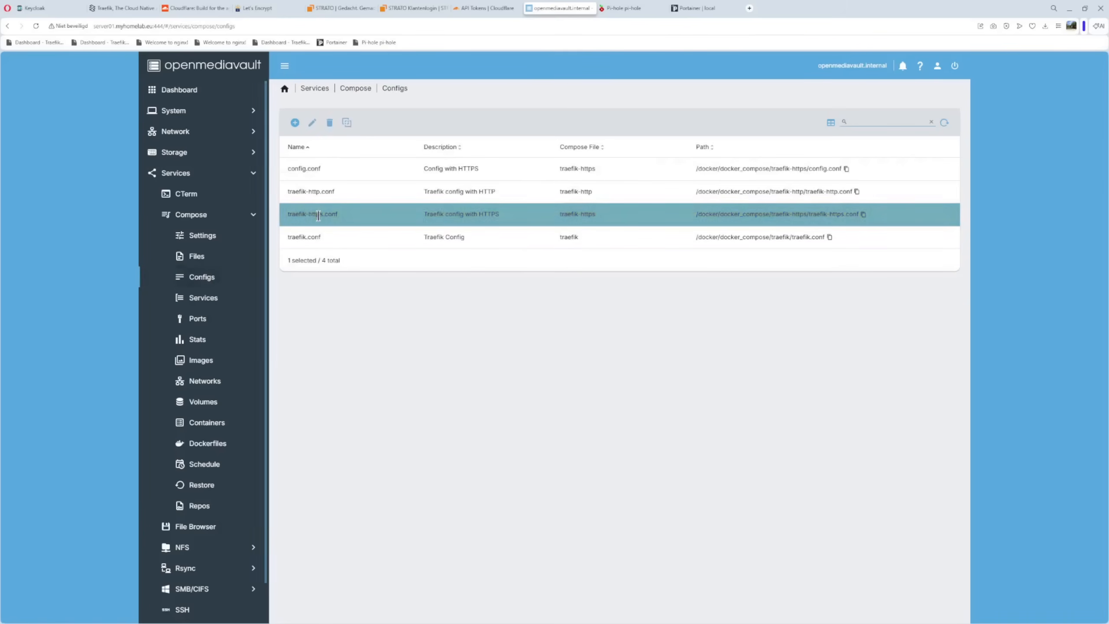
{"action": "left_click", "coordinate": [312, 124]}
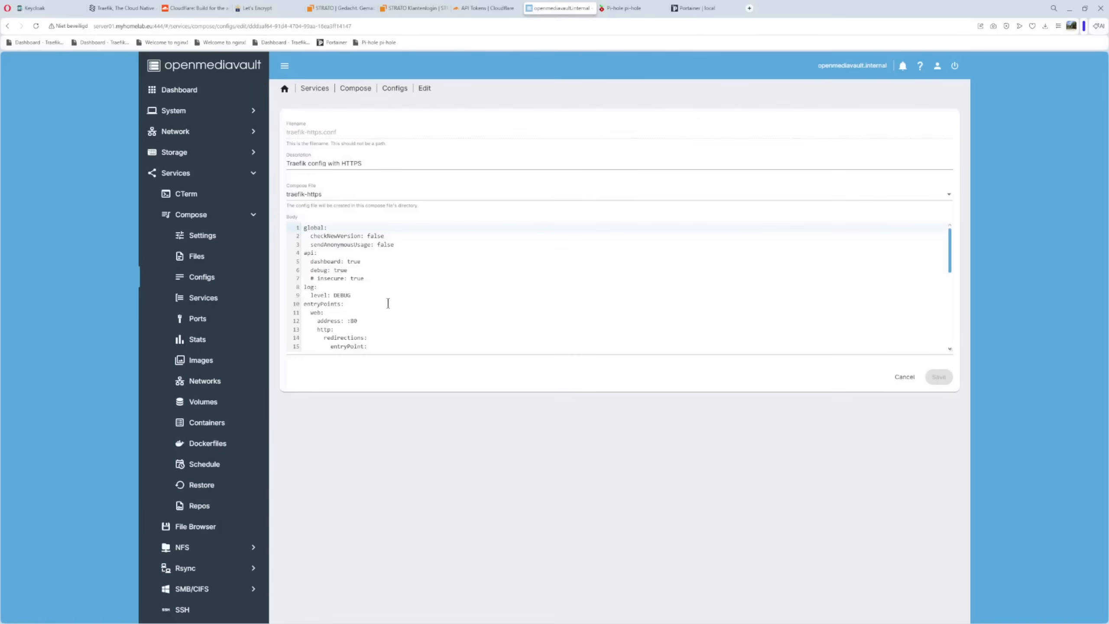
Examine the global settings and the commented-out insecure API option in traefik-https.conf
{"action": "left_click_drag", "start_coordinate": [304, 227], "coordinate": [409, 247]}
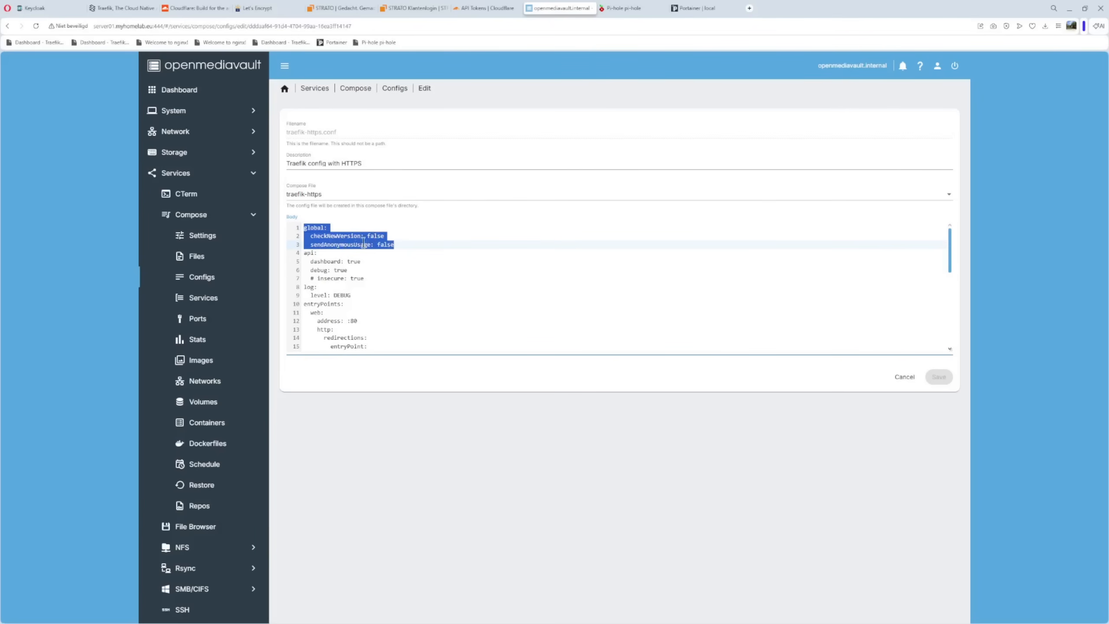
{"action": "left_click_drag", "start_coordinate": [387, 238], "coordinate": [392, 245]}
{"action": "left_click_drag", "start_coordinate": [310, 278], "coordinate": [316, 278]}
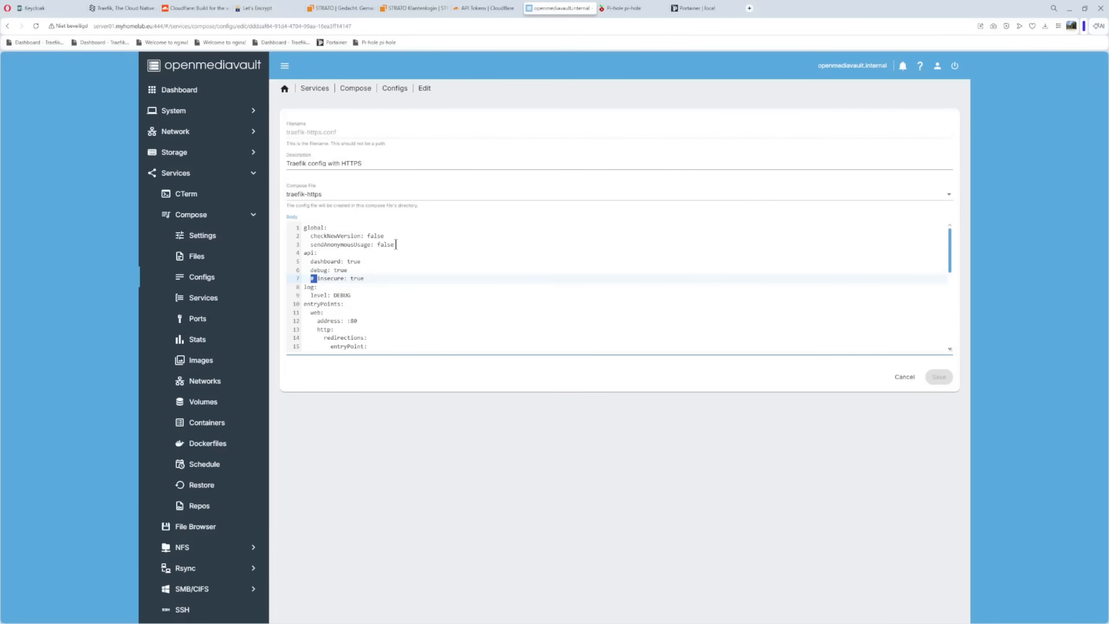
Enlarge the config body editor and examine the web and websecure entrypoints, including the HTTP-to-HTTPS redirection block and the web address
{"action": "scroll", "coordinate": [396, 245], "scroll_direction": "down", "scroll_amount": 1}
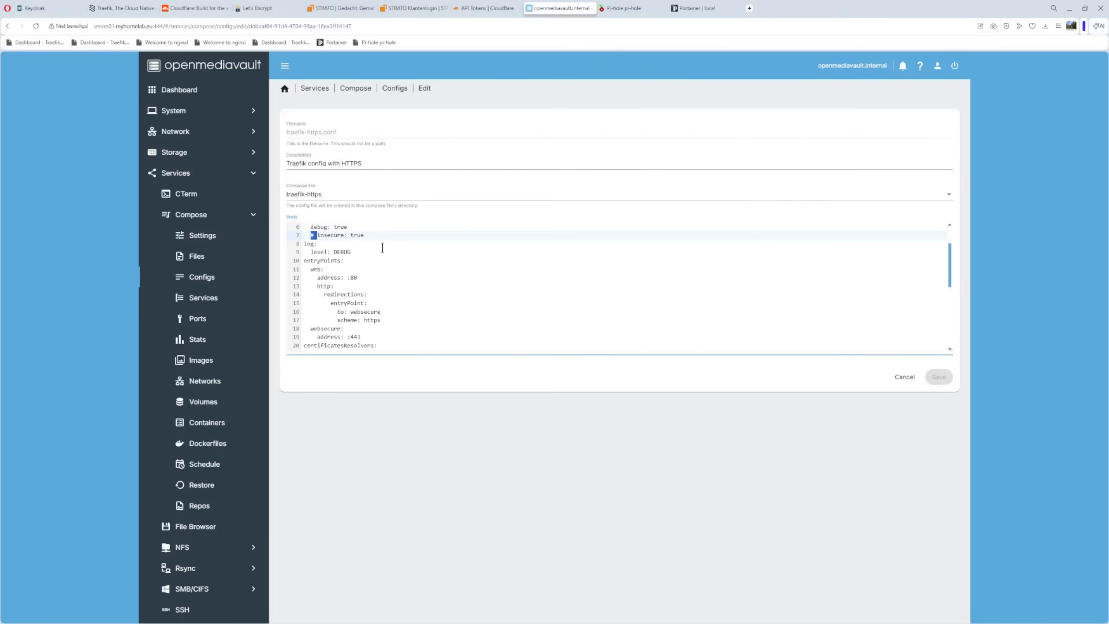
{"action": "left_click_drag", "start_coordinate": [949, 351], "coordinate": [944, 489]}
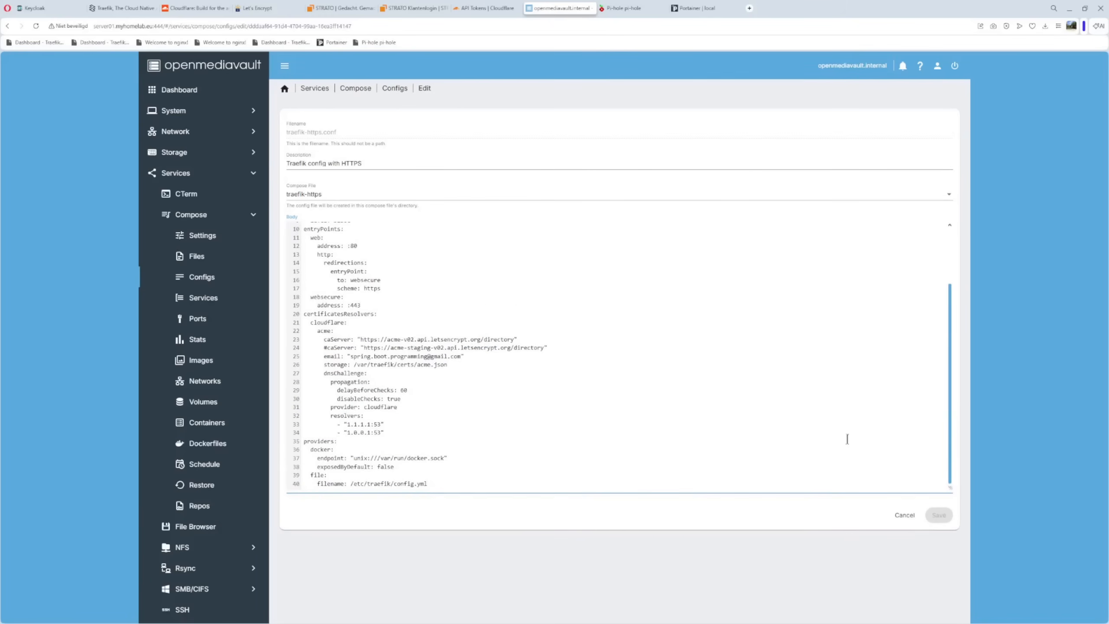
{"action": "scroll", "coordinate": [569, 316], "scroll_direction": "up", "scroll_amount": 1}
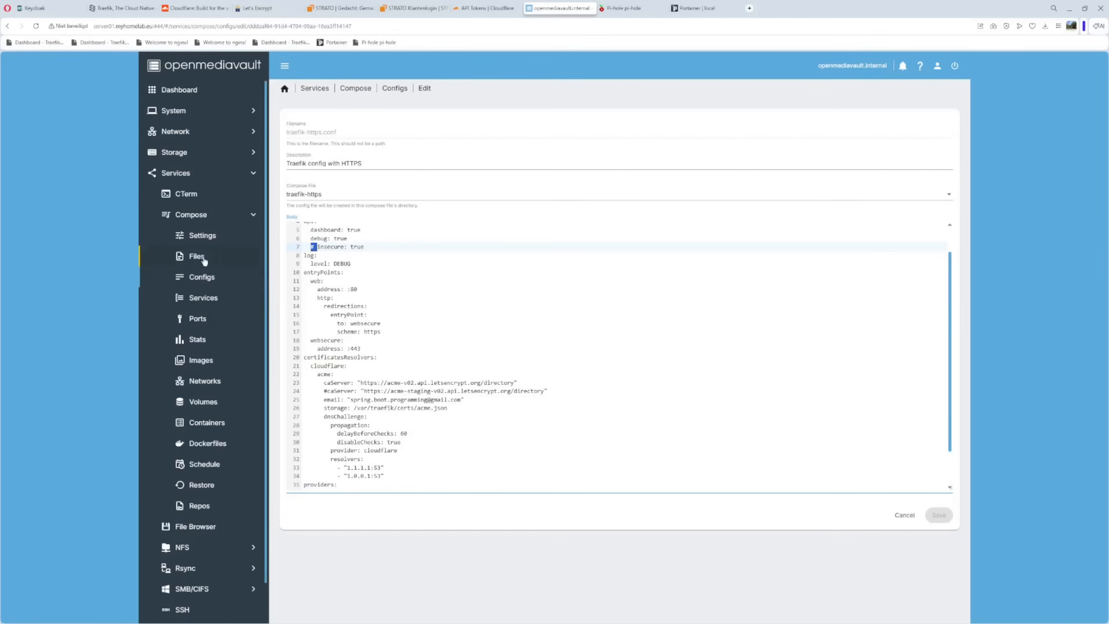
{"action": "left_click_drag", "start_coordinate": [308, 281], "coordinate": [328, 282]}
{"action": "left_click", "coordinate": [465, 342]}
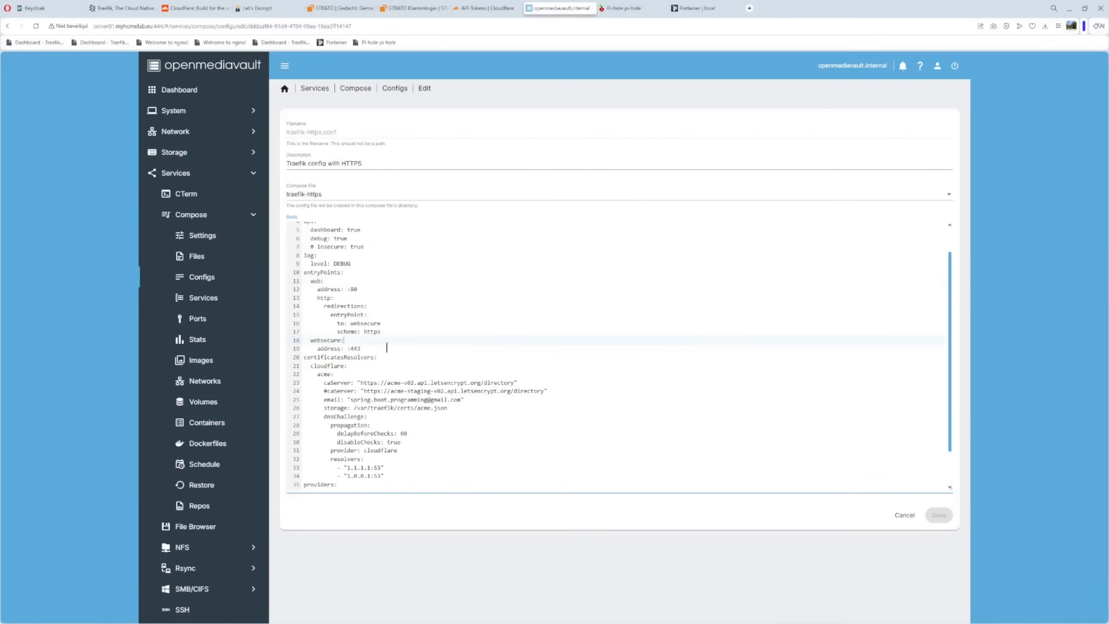
{"action": "left_click_drag", "start_coordinate": [308, 340], "coordinate": [360, 342]}
{"action": "left_click_drag", "start_coordinate": [307, 297], "coordinate": [397, 332]}
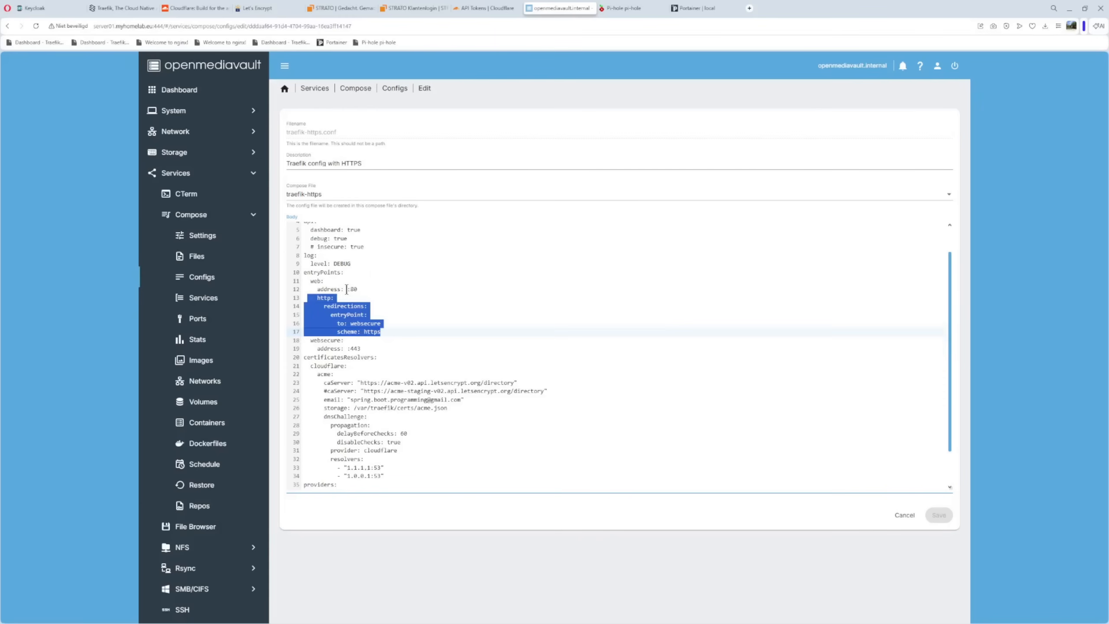
{"action": "left_click_drag", "start_coordinate": [346, 290], "coordinate": [369, 290]}
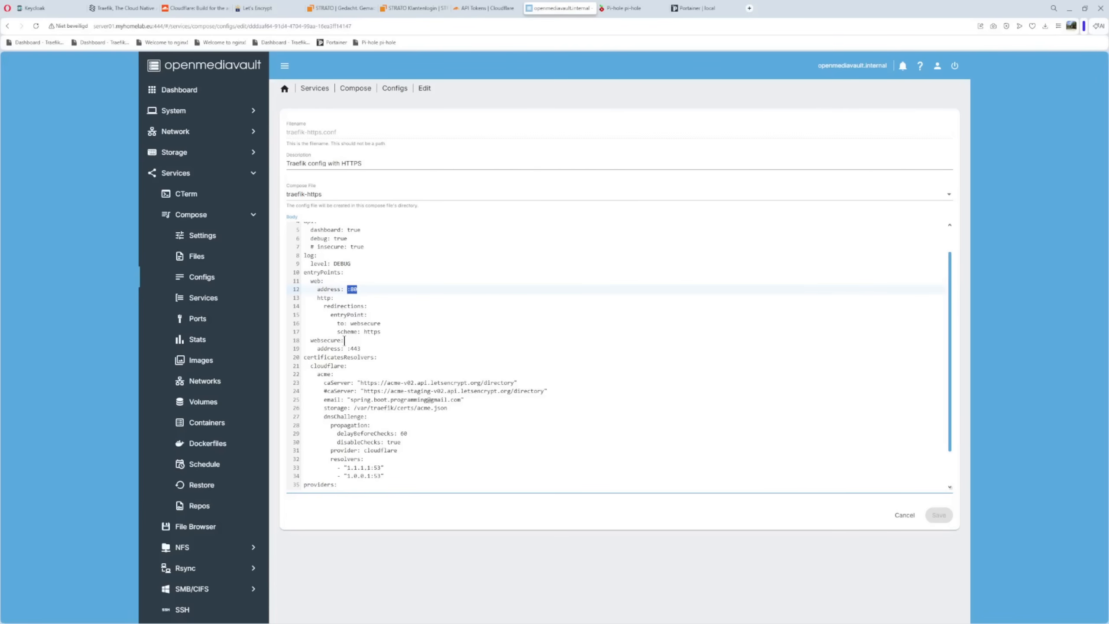
Examine the cloudflare certificate resolver name and its acme section under certificatesResolvers
{"action": "scroll", "coordinate": [449, 290], "scroll_direction": "down", "scroll_amount": 1}
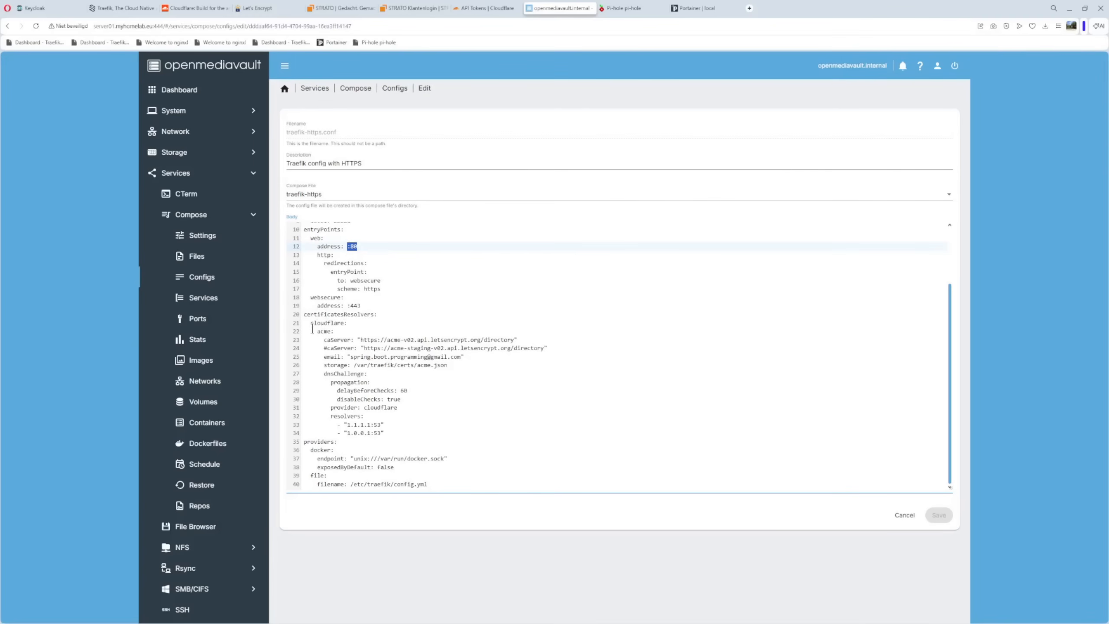
{"action": "left_click_drag", "start_coordinate": [311, 324], "coordinate": [357, 323]}
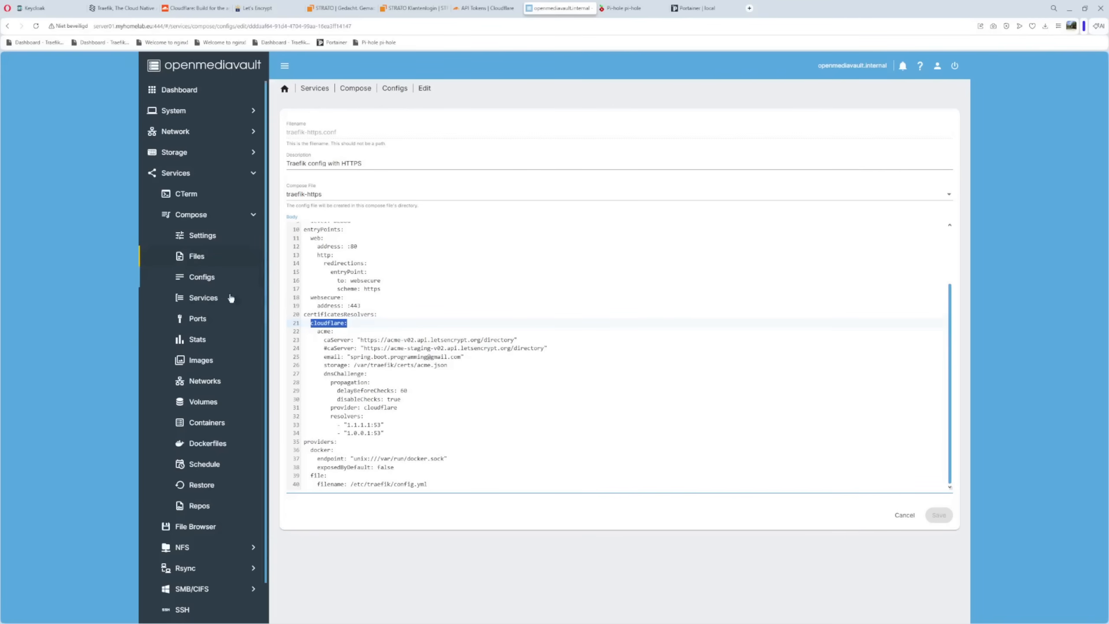
{"action": "left_click", "coordinate": [393, 323]}
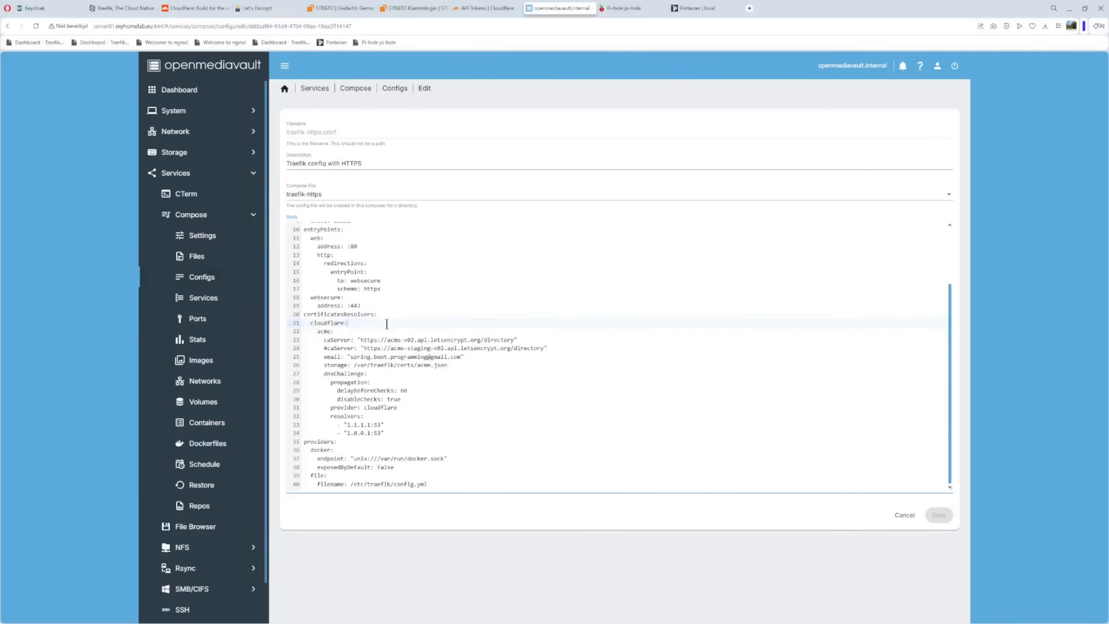
{"action": "left_click_drag", "start_coordinate": [311, 324], "coordinate": [354, 324]}
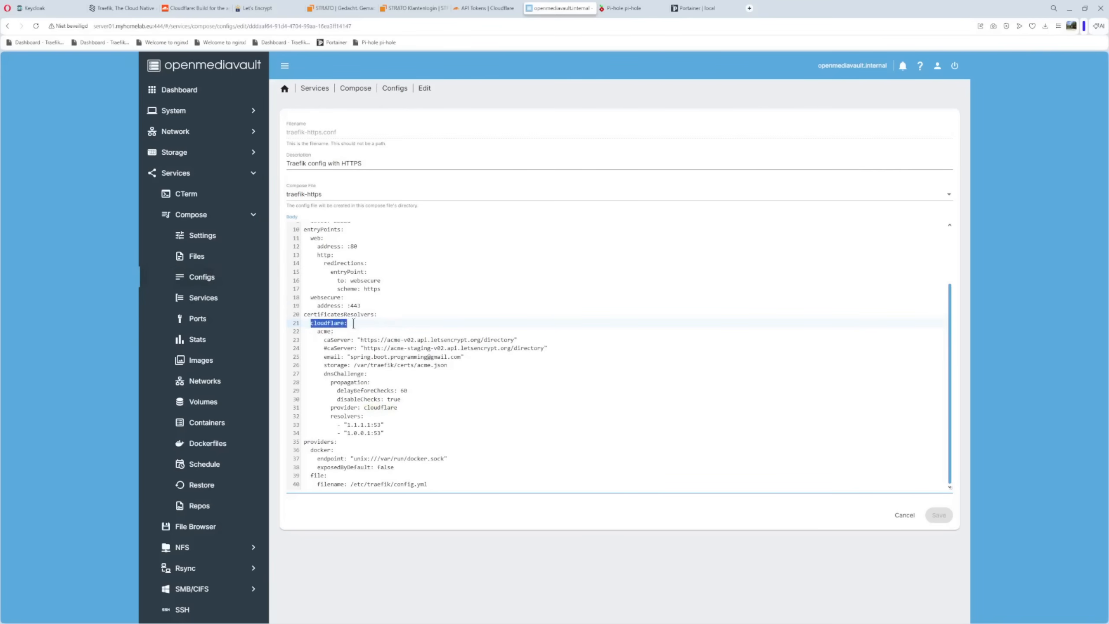
{"action": "left_click", "coordinate": [364, 331]}
{"action": "left_click_drag", "start_coordinate": [318, 331], "coordinate": [348, 330]}
{"action": "left_click", "coordinate": [434, 324]}
Compare the active Let's Encrypt production caServer line with the commented-out staging caServer line
{"action": "left_click_drag", "start_coordinate": [308, 341], "coordinate": [564, 351]}
{"action": "left_click", "coordinate": [544, 416]}
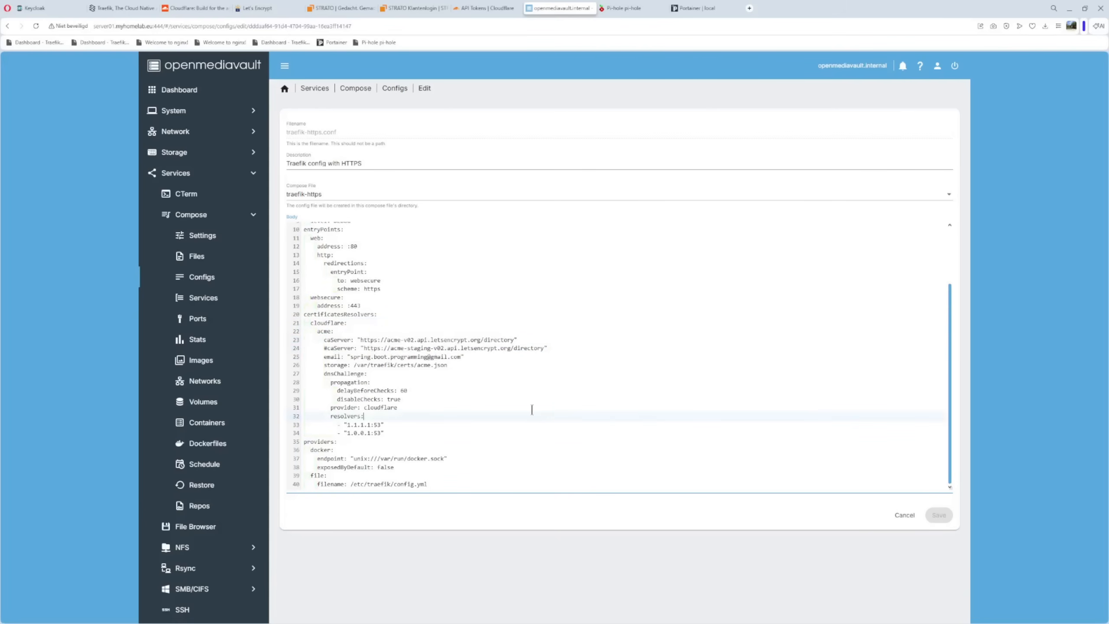
{"action": "left_click_drag", "start_coordinate": [325, 340], "coordinate": [536, 344]}
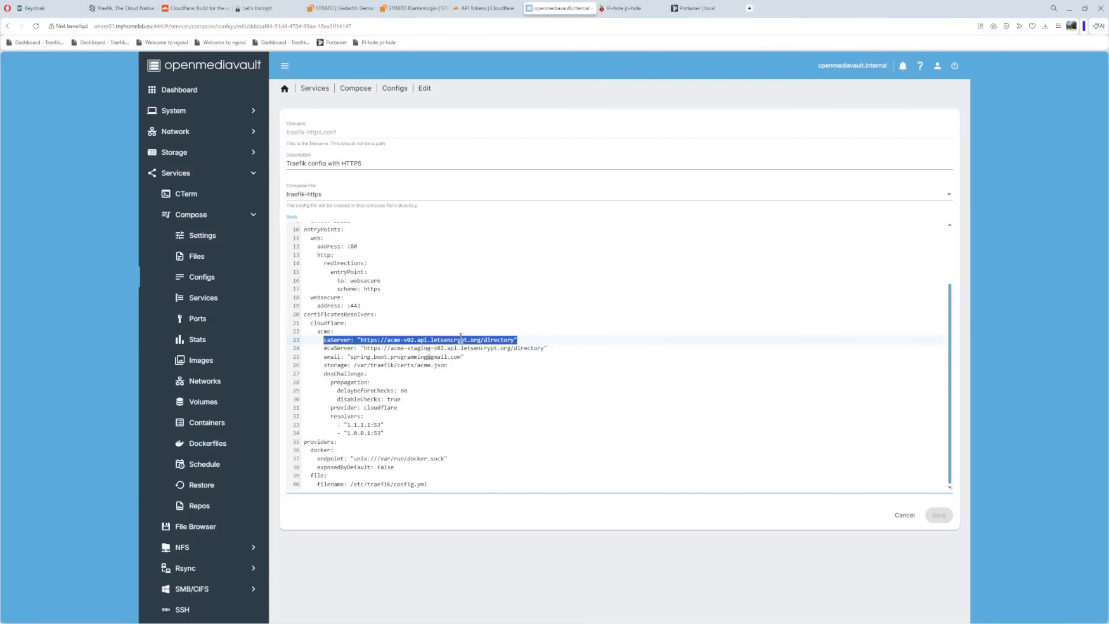
{"action": "left_click", "coordinate": [498, 391]}
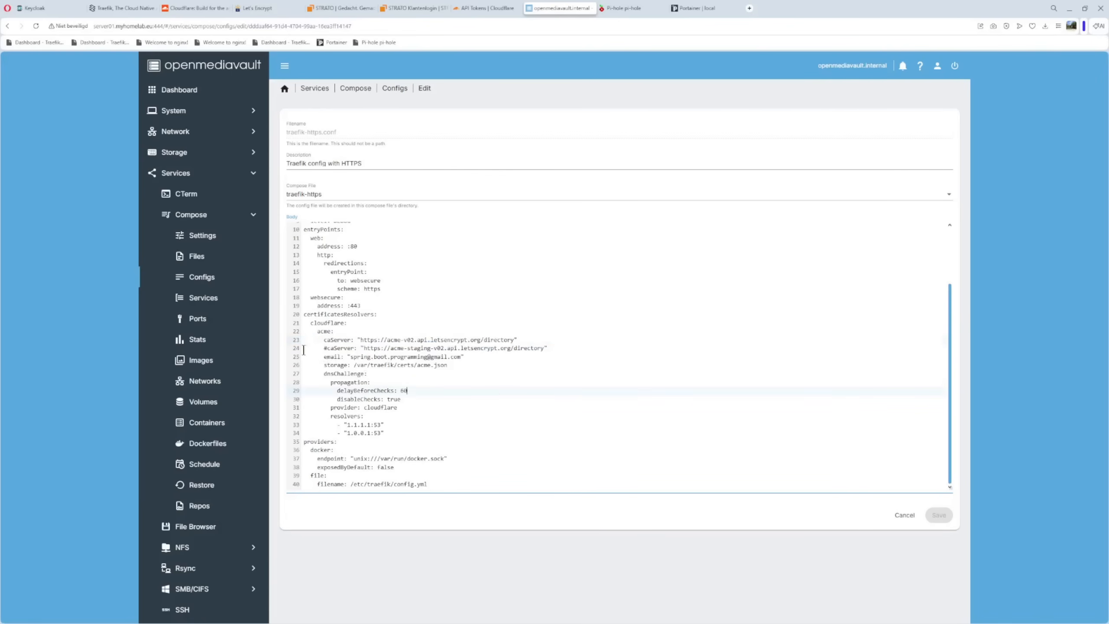
{"action": "left_click_drag", "start_coordinate": [304, 349], "coordinate": [565, 350]}
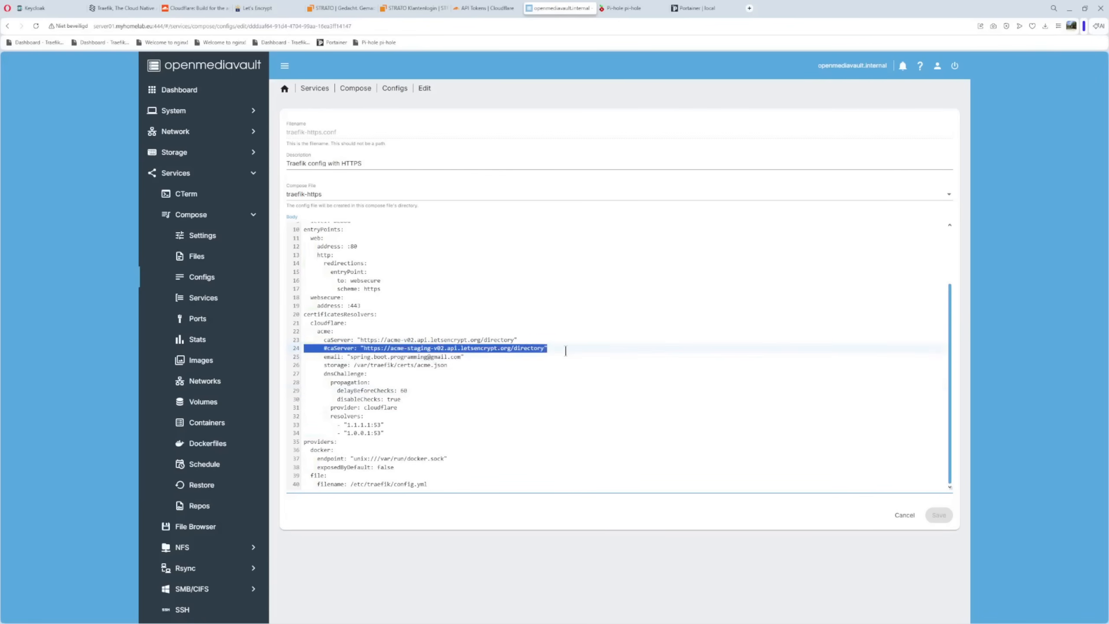
{"action": "left_click", "coordinate": [325, 341]}
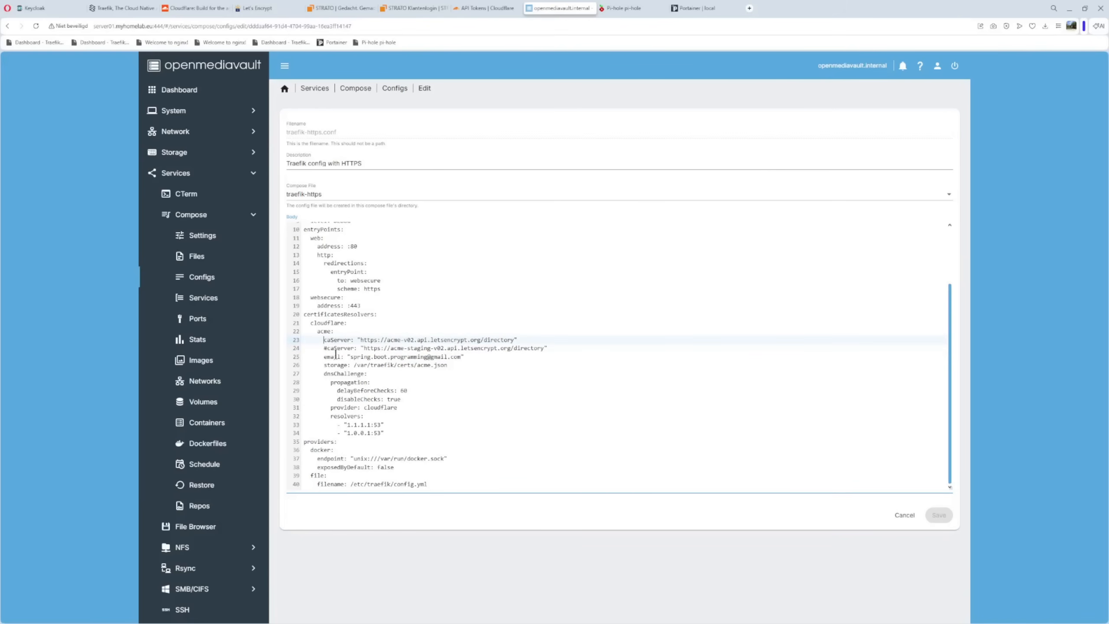
{"action": "left_click", "coordinate": [480, 399]}
Examine the acme section's contact e-mail and certificate storage path lines
{"action": "left_click_drag", "start_coordinate": [309, 357], "coordinate": [486, 357]}
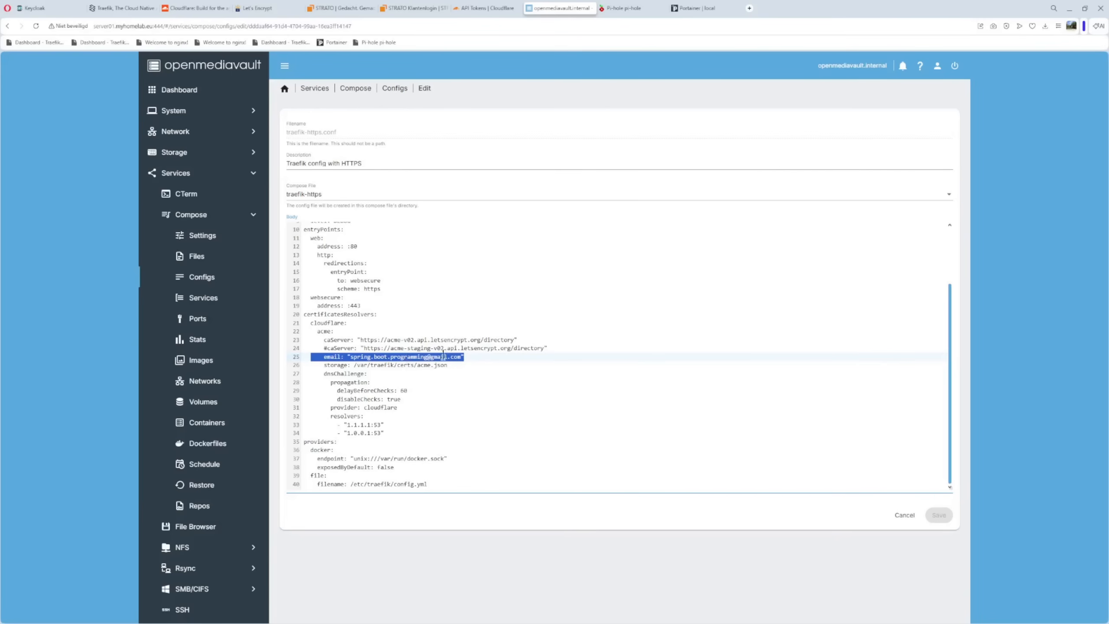
{"action": "left_click_drag", "start_coordinate": [308, 366], "coordinate": [448, 366]}
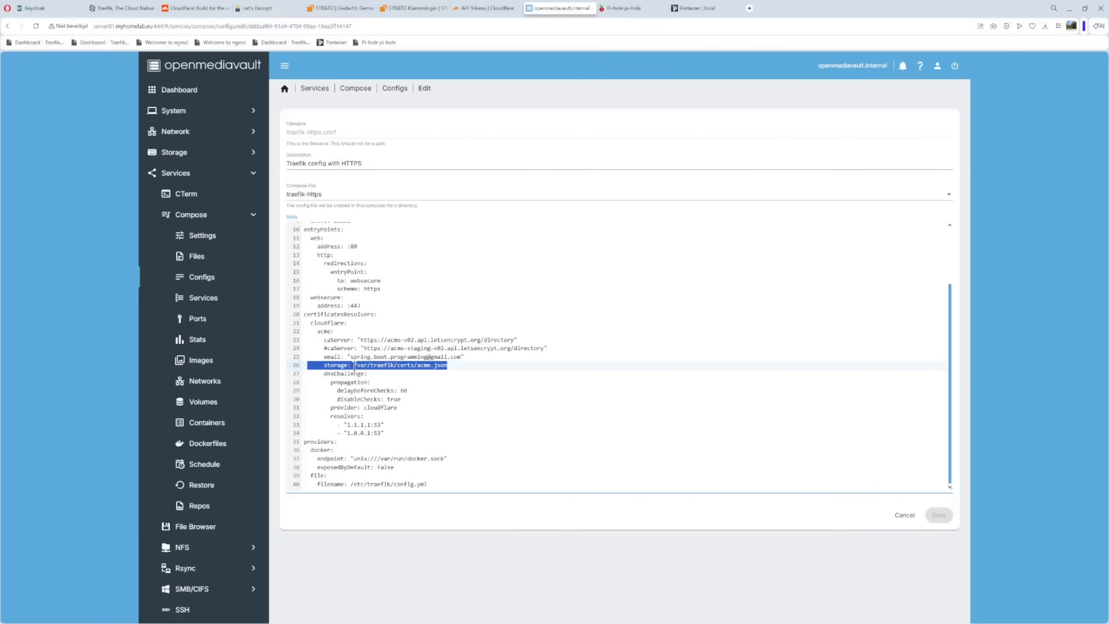
{"action": "left_click", "coordinate": [418, 389]}
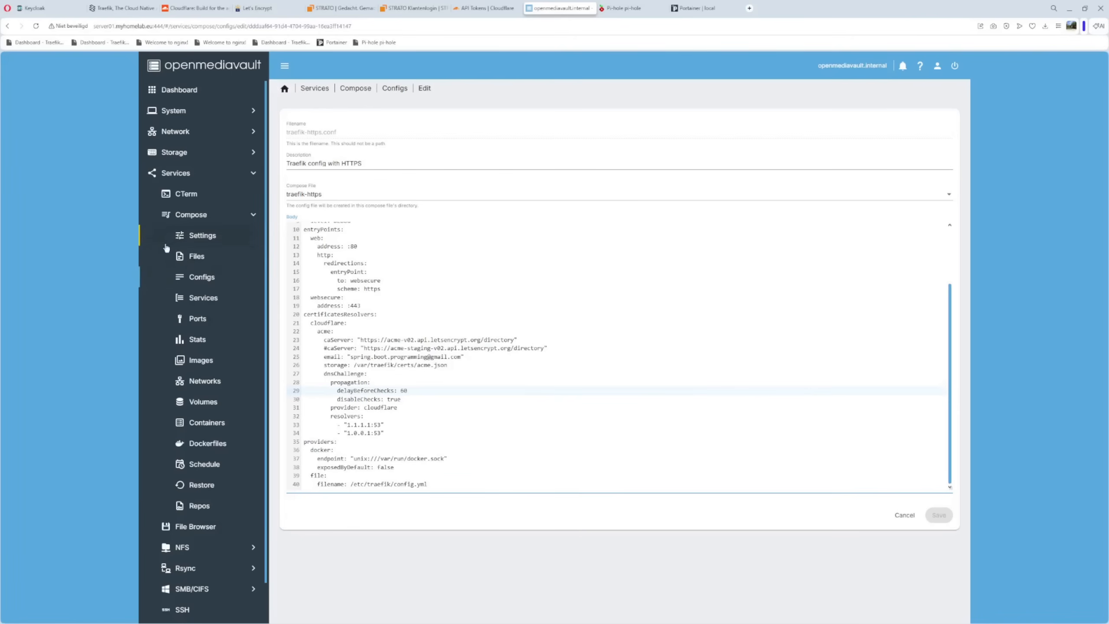
Open the traefik-https compose file and examine the volume mapping for the /var/traefik/certs/ directory
{"action": "left_click", "coordinate": [196, 260]}
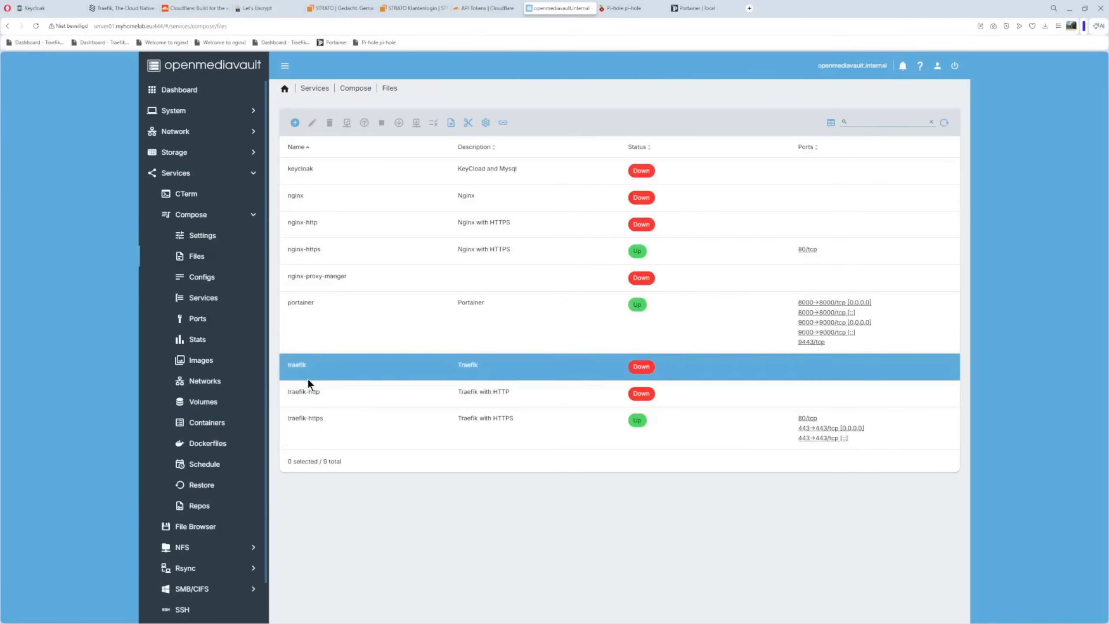
{"action": "left_click", "coordinate": [312, 417]}
{"action": "left_click", "coordinate": [312, 122]}
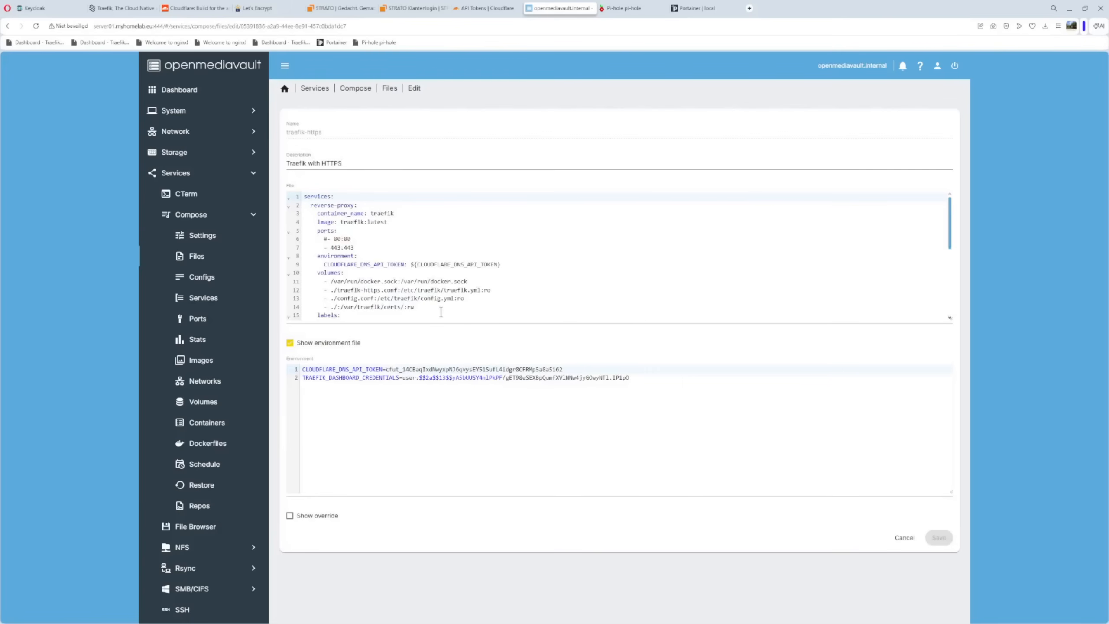
{"action": "left_click_drag", "start_coordinate": [340, 307], "coordinate": [436, 308]}
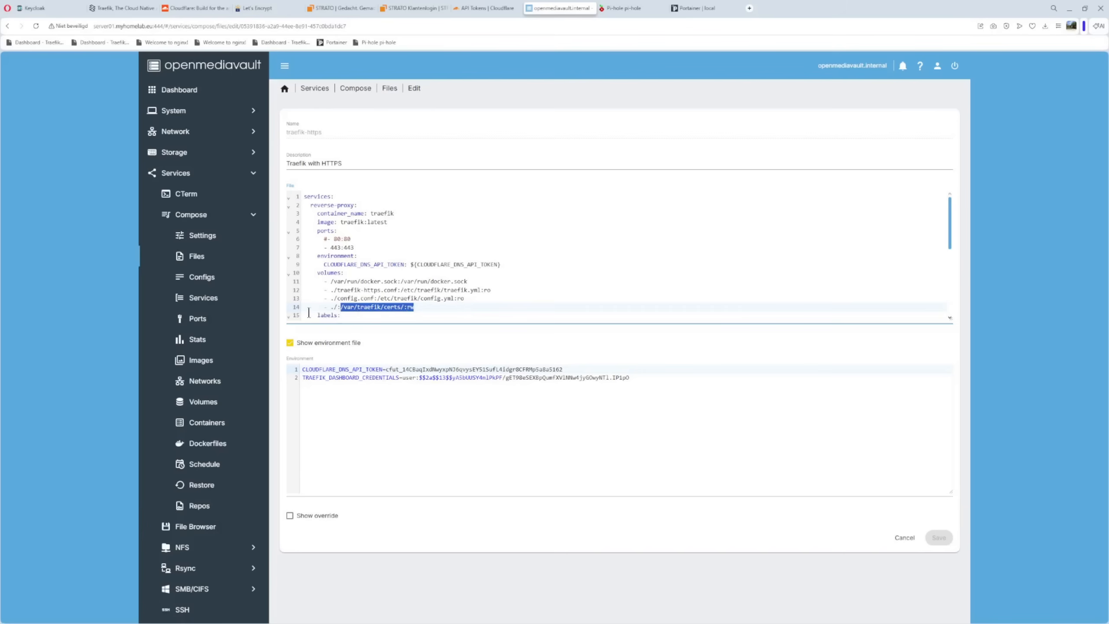
{"action": "left_click_drag", "start_coordinate": [305, 308], "coordinate": [422, 308]}
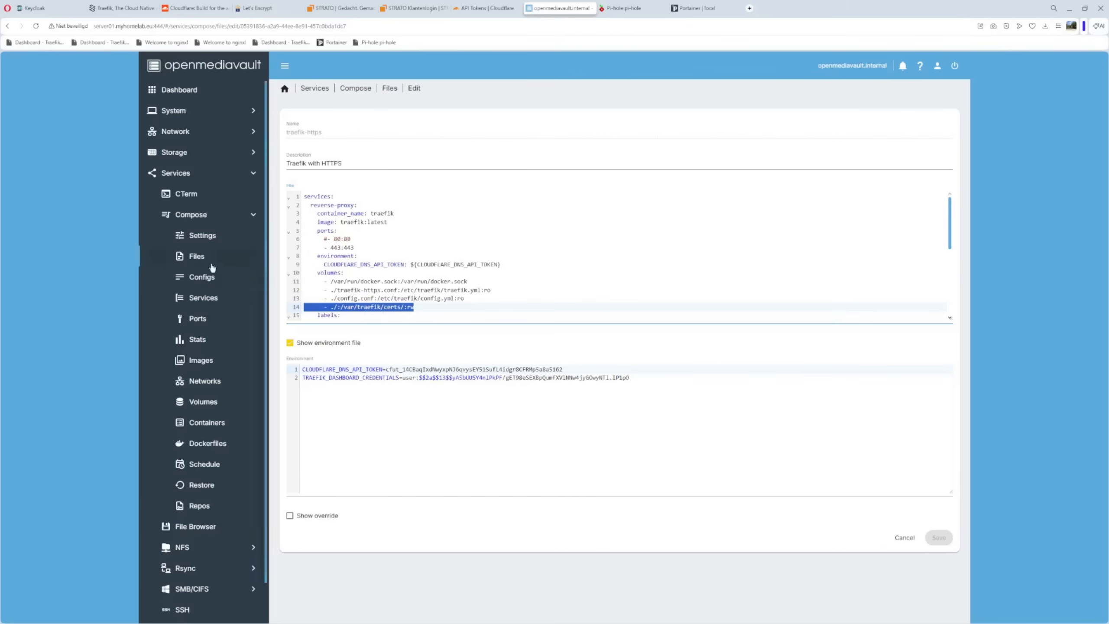
Reopen the traefik-https.conf config for editing and enlarge its body editor down to the last line
{"action": "left_click", "coordinate": [202, 277]}
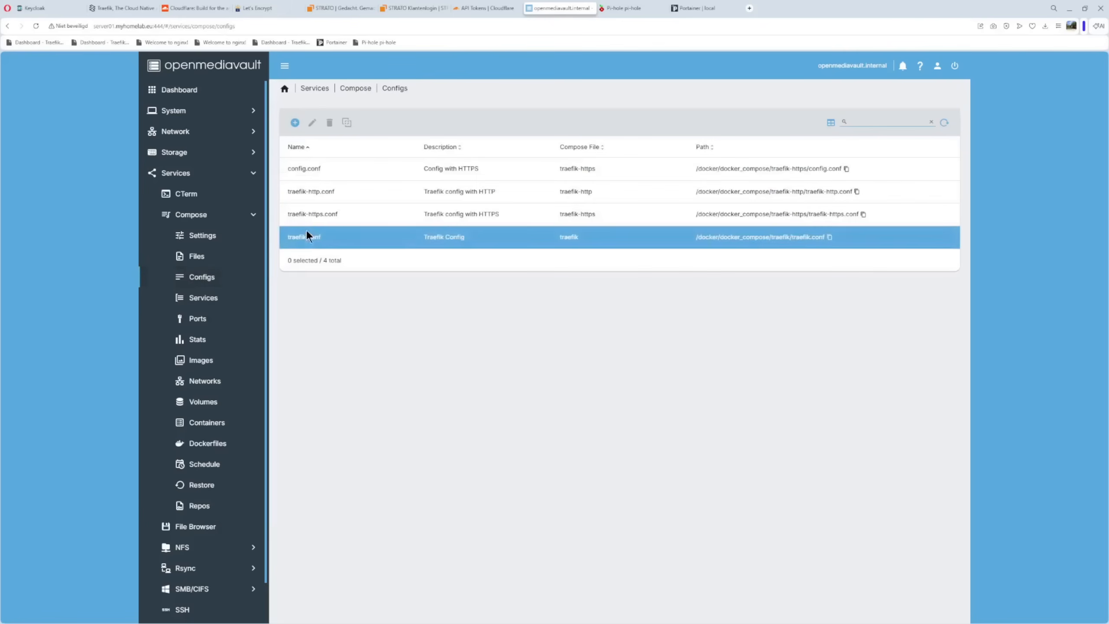
{"action": "left_click", "coordinate": [307, 214]}
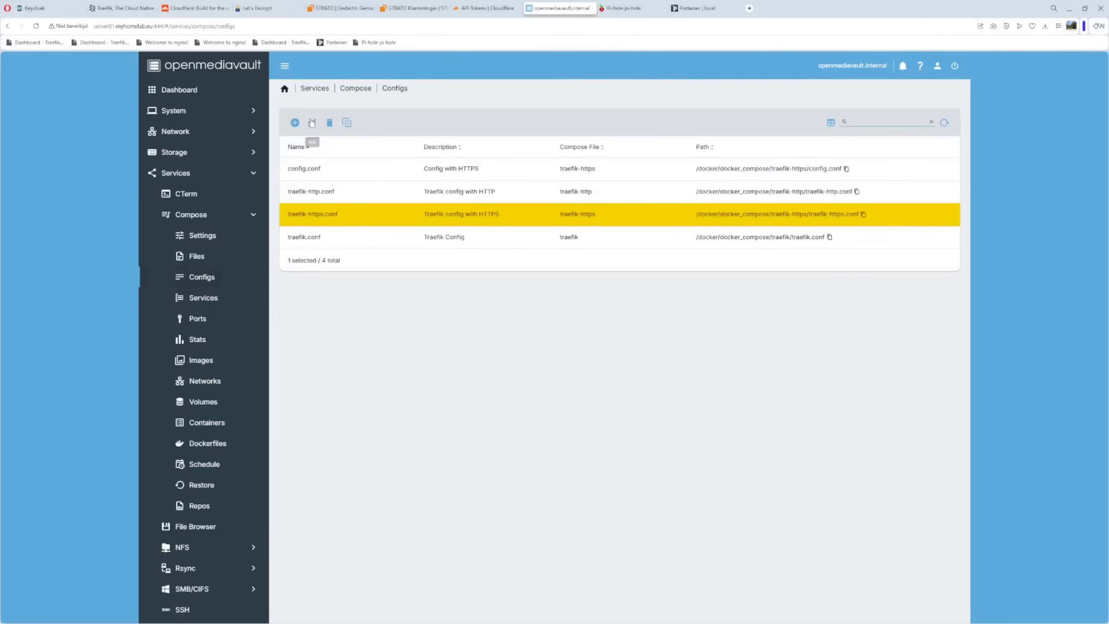
{"action": "left_click", "coordinate": [312, 123]}
{"action": "scroll", "coordinate": [386, 314], "scroll_direction": "down", "scroll_amount": 2}
{"action": "scroll", "coordinate": [386, 314], "scroll_direction": "down", "scroll_amount": 2}
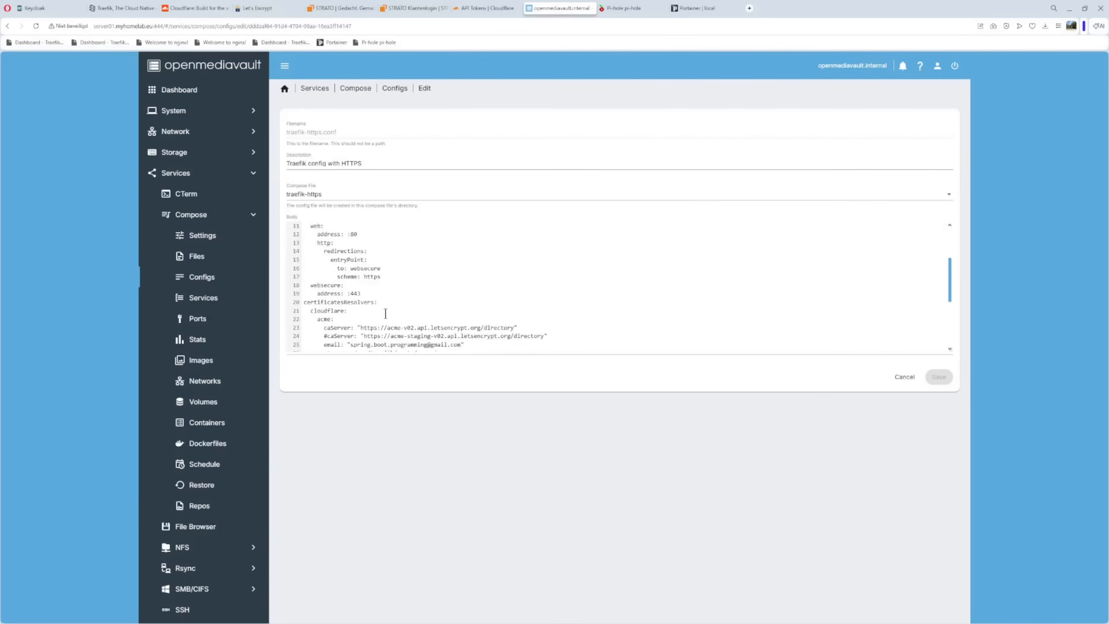
{"action": "left_click_drag", "start_coordinate": [951, 349], "coordinate": [948, 471]}
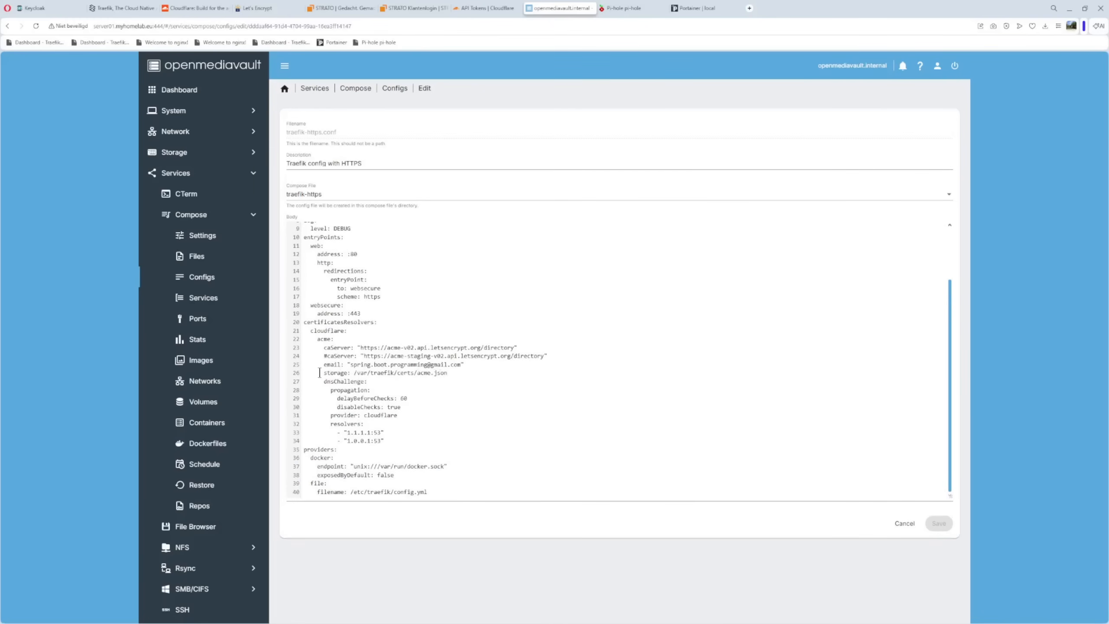
Examine the dnsChallenge block's propagation settings, cloudflare provider and DNS resolvers
{"action": "left_click_drag", "start_coordinate": [304, 383], "coordinate": [434, 408]}
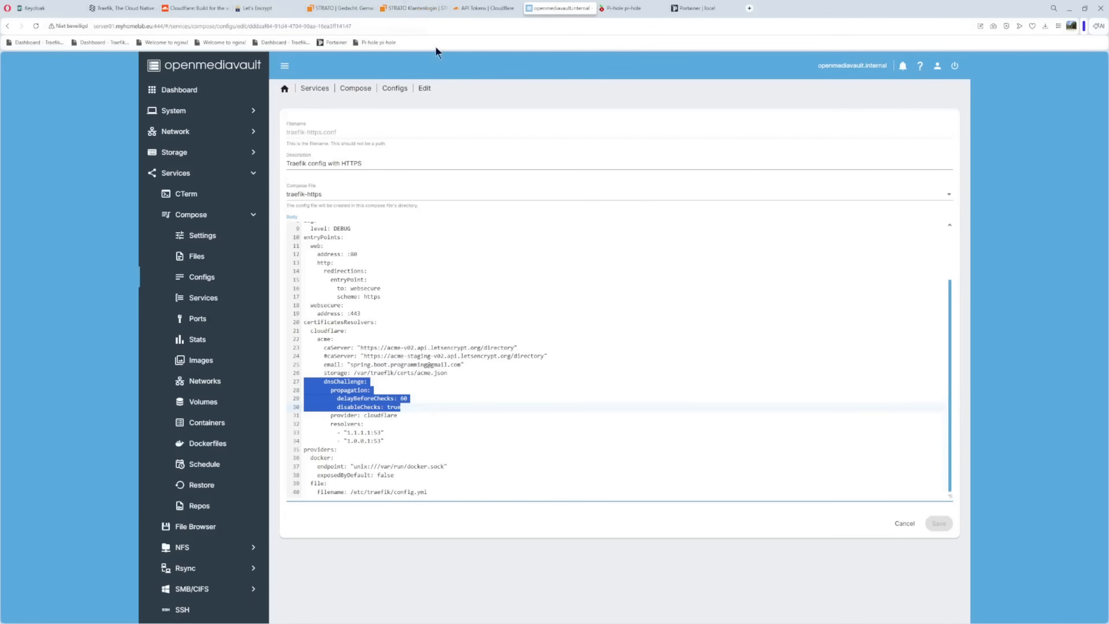
{"action": "left_click", "coordinate": [439, 447]}
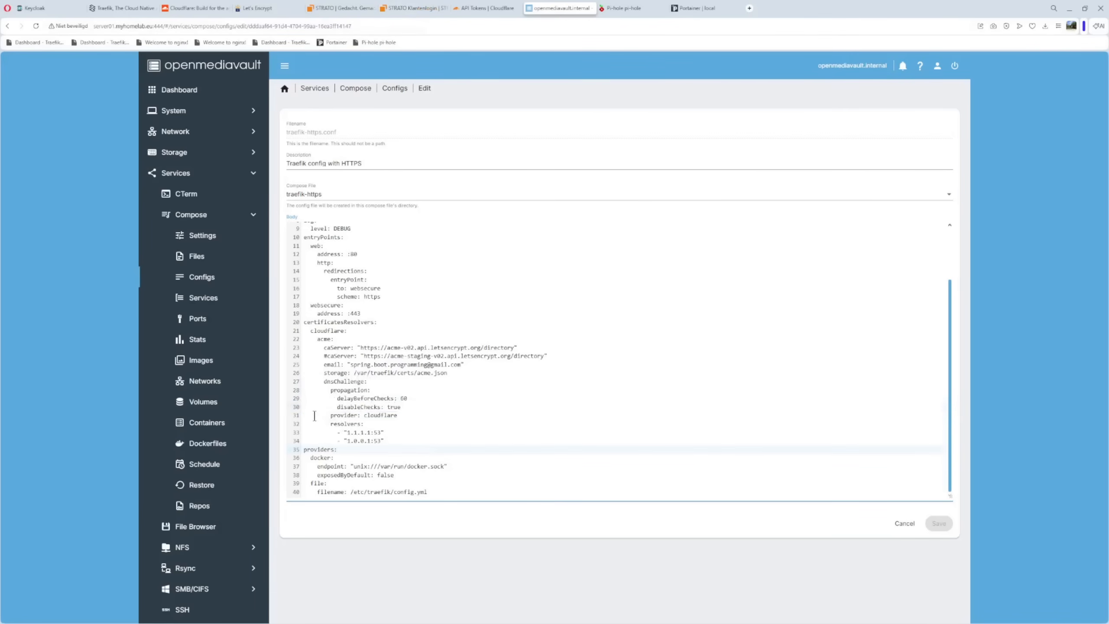
{"action": "left_click_drag", "start_coordinate": [307, 415], "coordinate": [392, 440]}
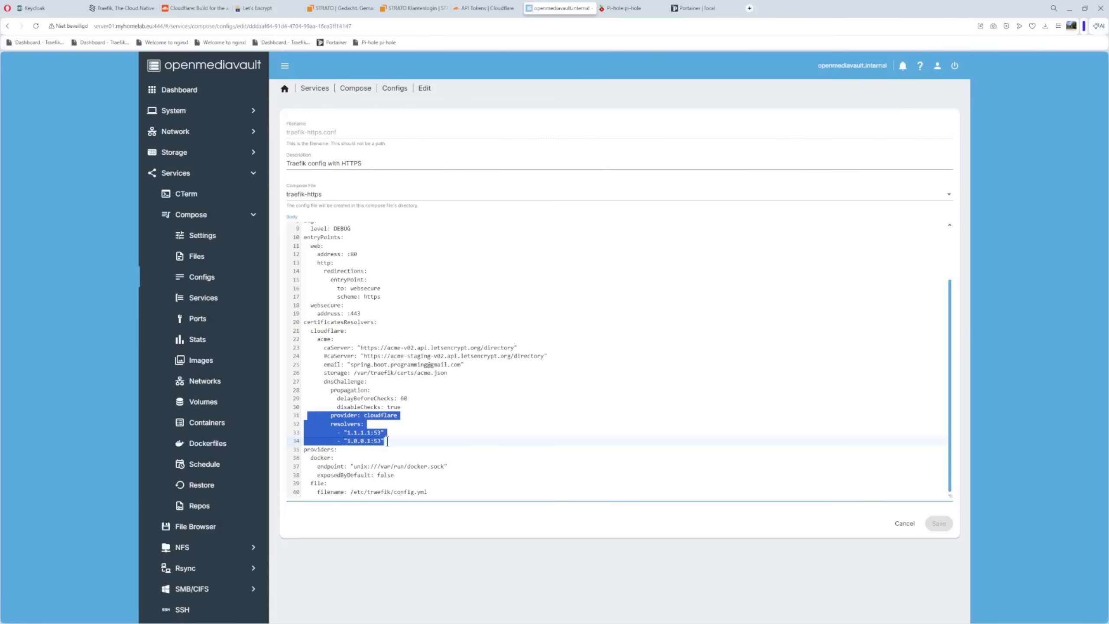
{"action": "left_click", "coordinate": [398, 442]}
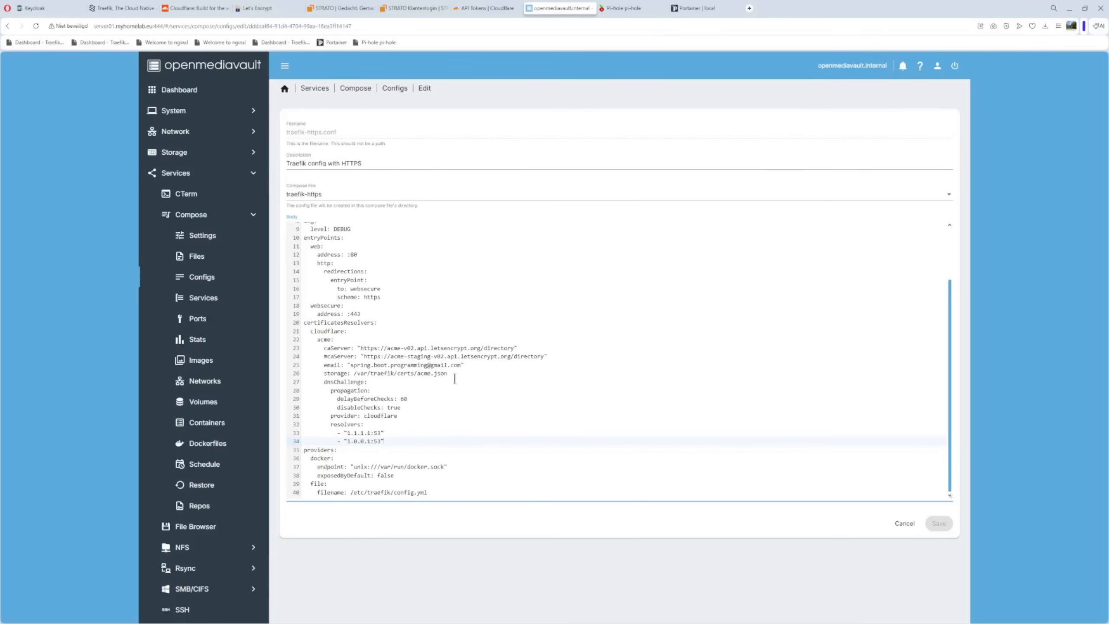
Examine the providers section, covering the docker provider's socket endpoint, the exposedByDefault option and the file provider
{"action": "left_click_drag", "start_coordinate": [305, 449], "coordinate": [436, 476]}
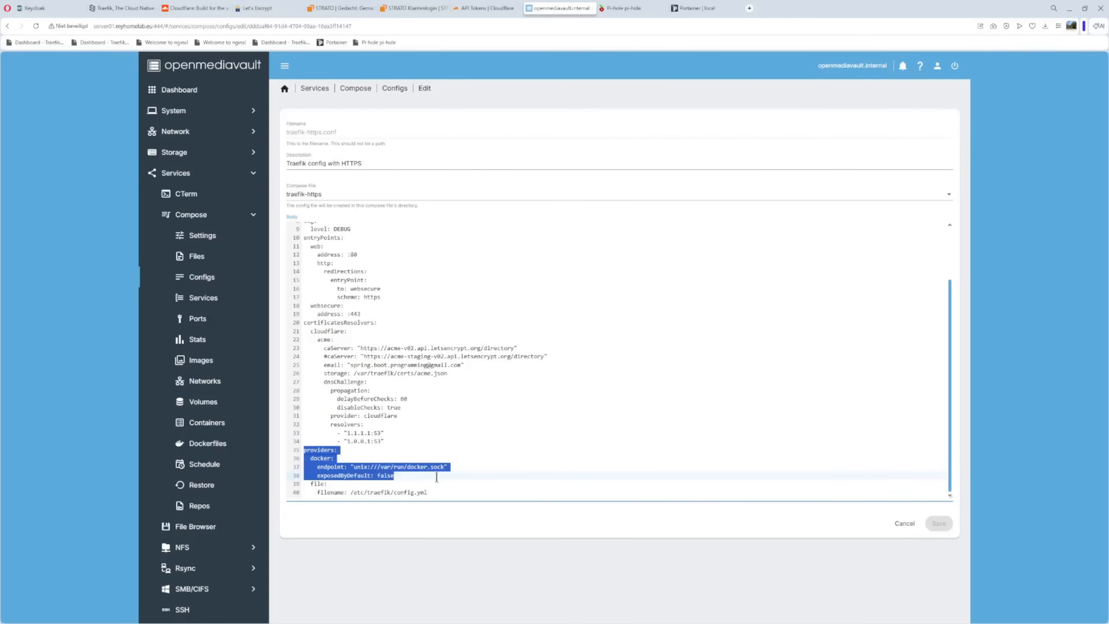
{"action": "left_click", "coordinate": [505, 456]}
{"action": "left_click", "coordinate": [373, 467]}
{"action": "left_click_drag", "start_coordinate": [373, 467], "coordinate": [455, 466]}
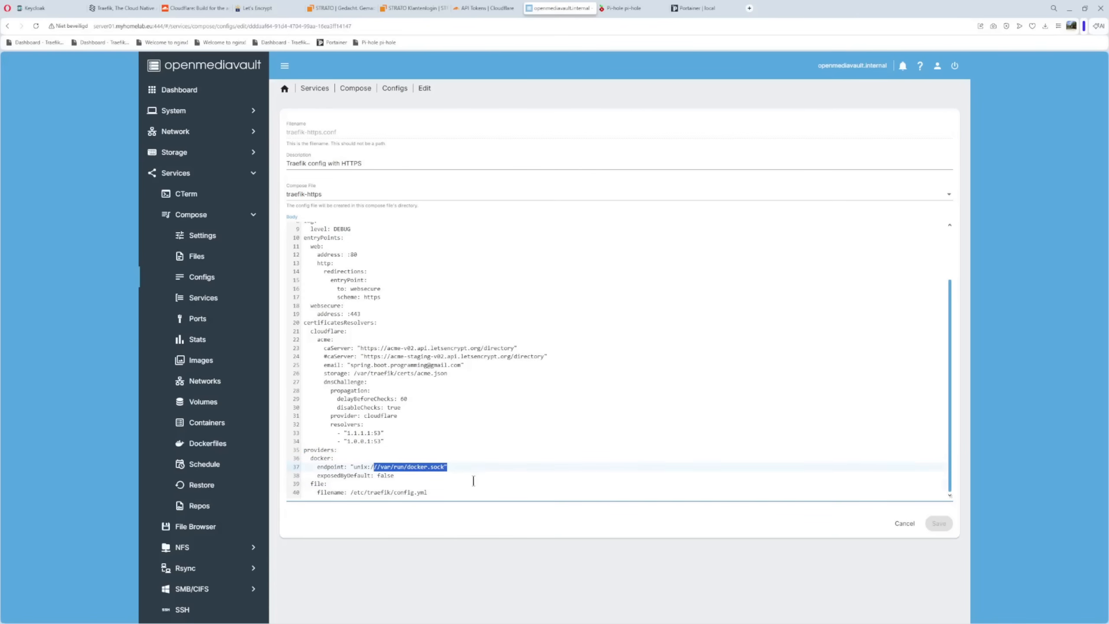
{"action": "left_click", "coordinate": [345, 483]}
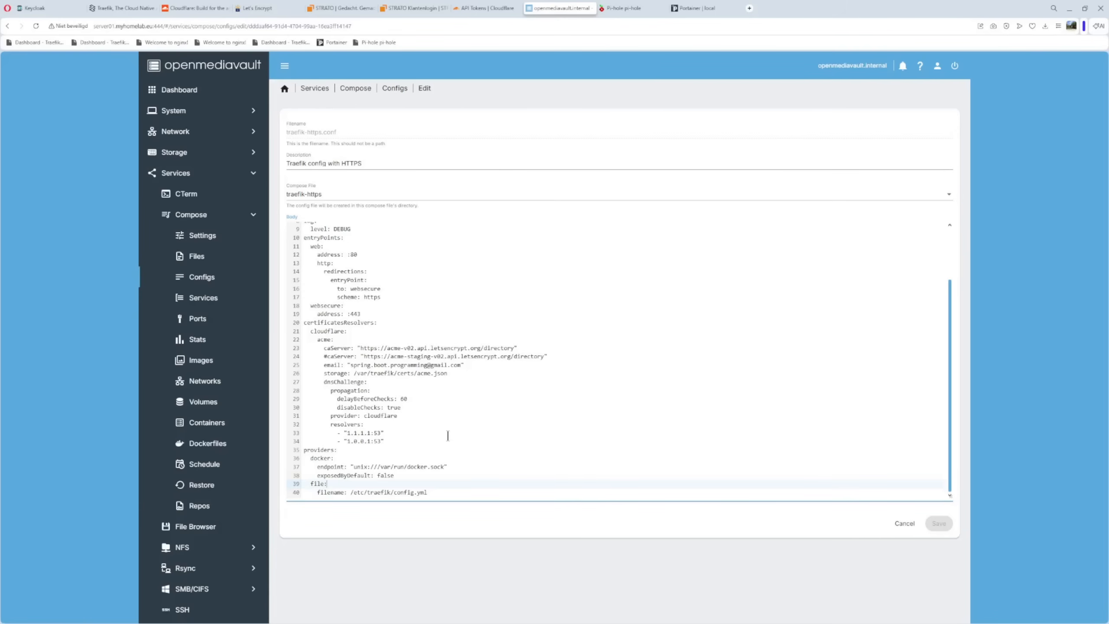
Open the traefik-https compose file and examine the traefik.enable=true label
{"action": "left_click", "coordinate": [198, 256]}
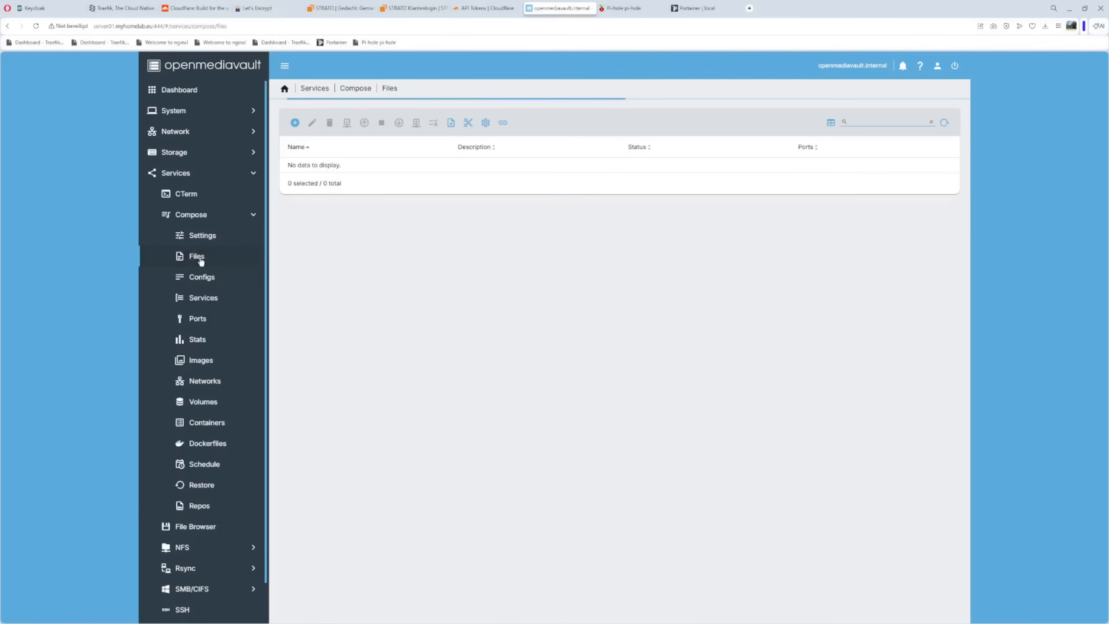
{"action": "left_click", "coordinate": [334, 426]}
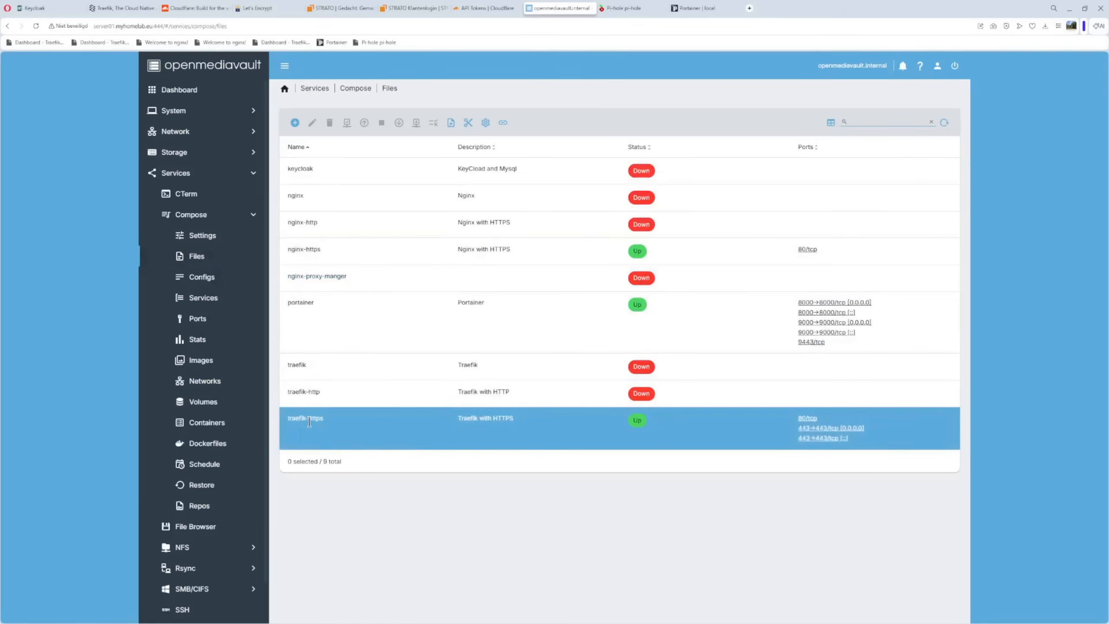
{"action": "left_click", "coordinate": [312, 123]}
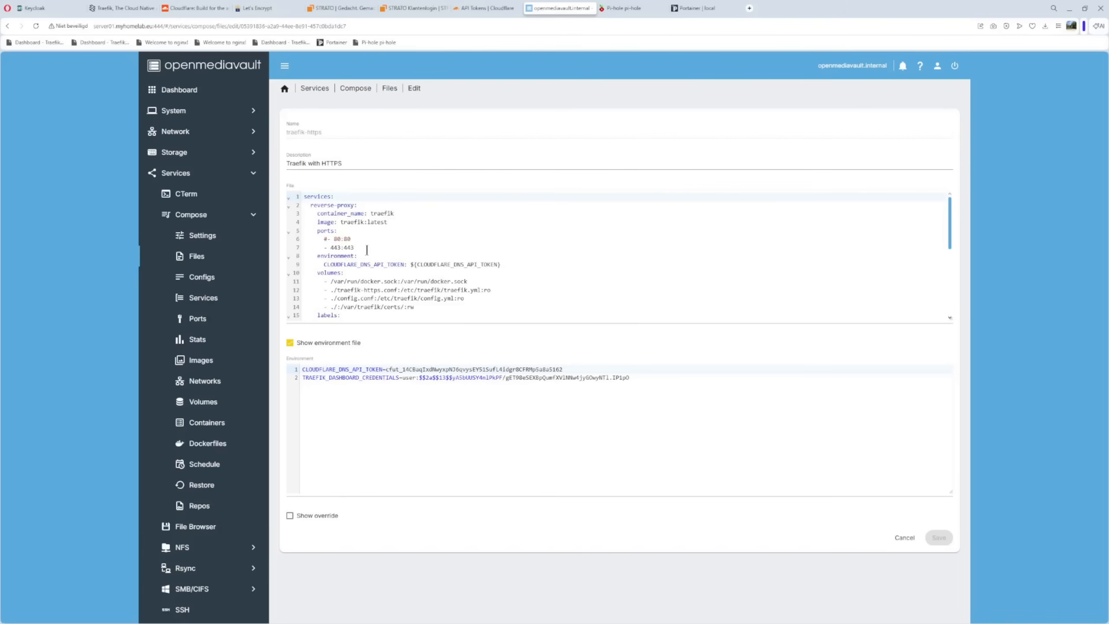
{"action": "scroll", "coordinate": [376, 260], "scroll_direction": "down", "scroll_amount": 2}
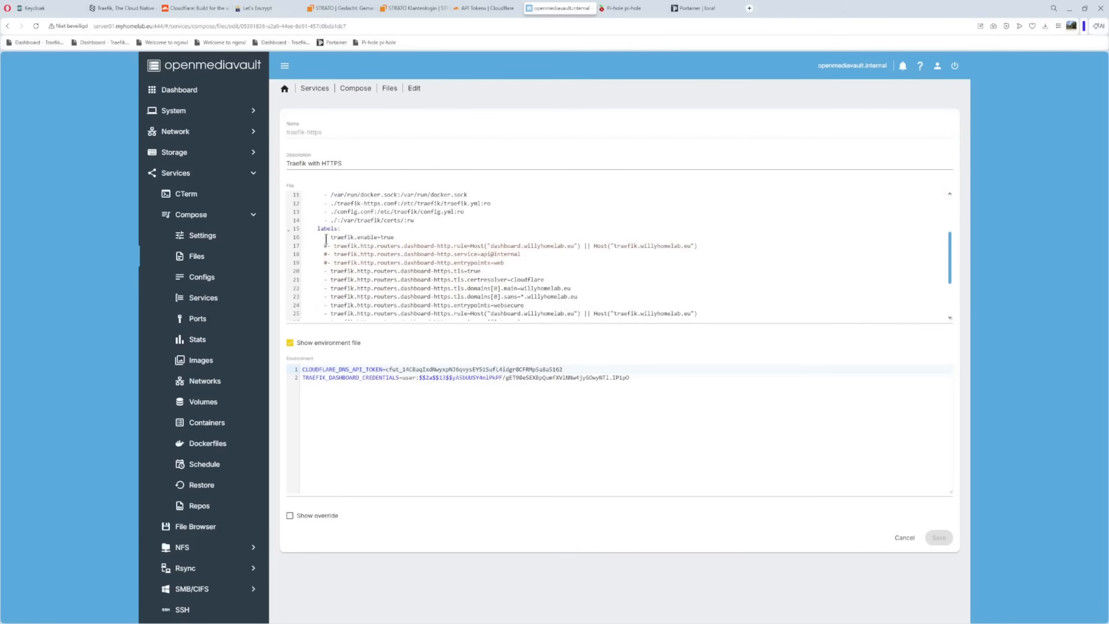
{"action": "left_click_drag", "start_coordinate": [318, 238], "coordinate": [409, 238]}
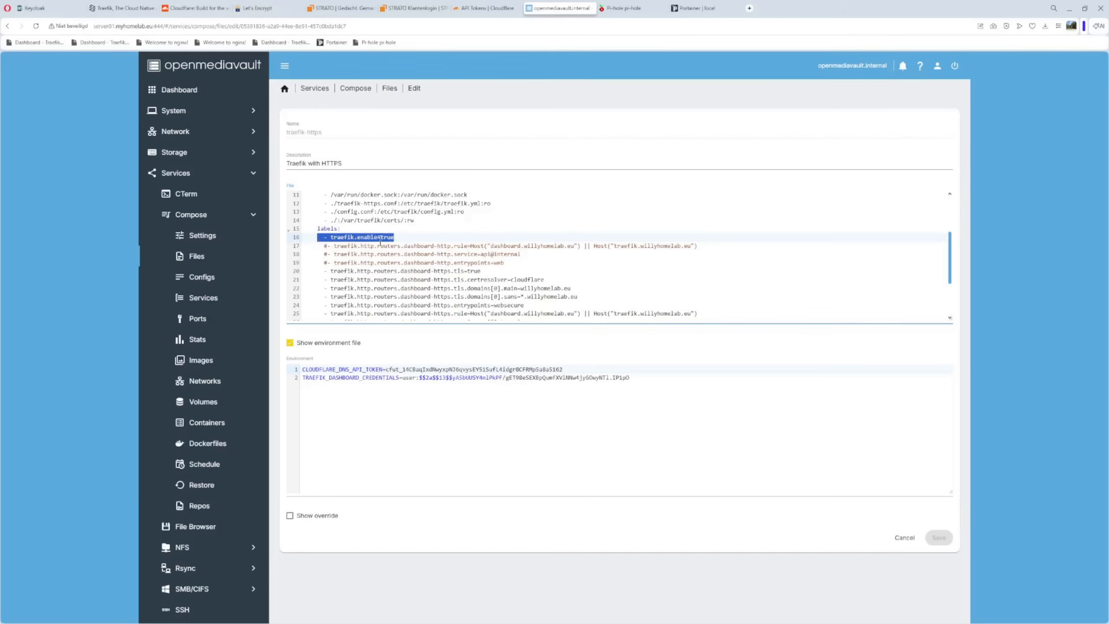
Reopen the traefik-https.conf config and examine the file provider's filename path, /etc/traefik/config.yml
{"action": "left_click", "coordinate": [192, 278]}
{"action": "left_click", "coordinate": [311, 216]}
{"action": "left_click", "coordinate": [312, 122]}
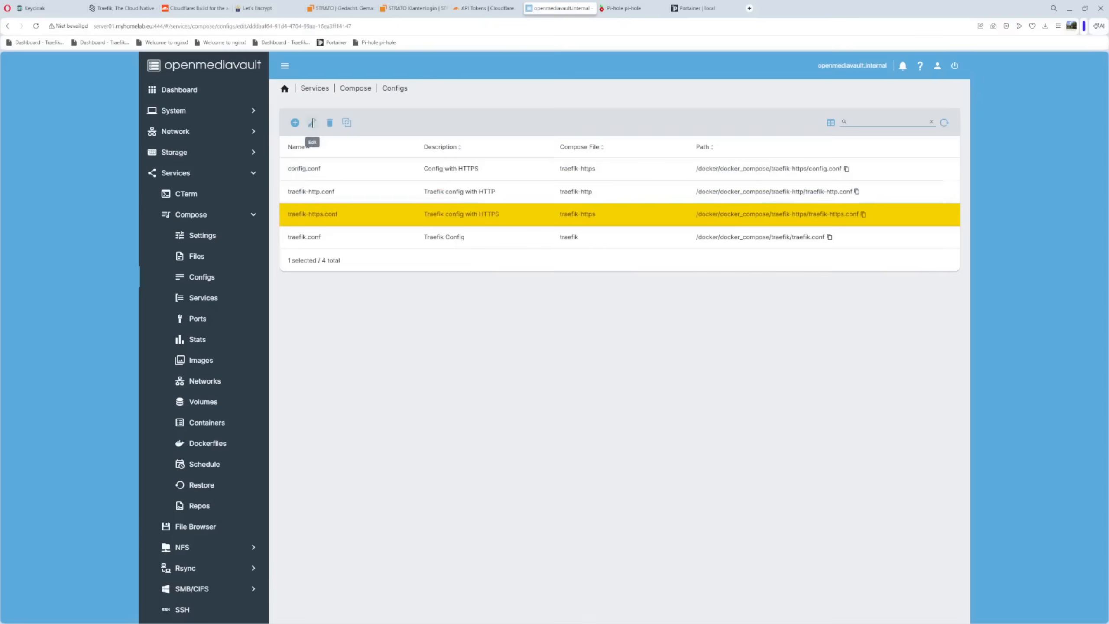
{"action": "scroll", "coordinate": [417, 276], "scroll_direction": "down", "scroll_amount": 5}
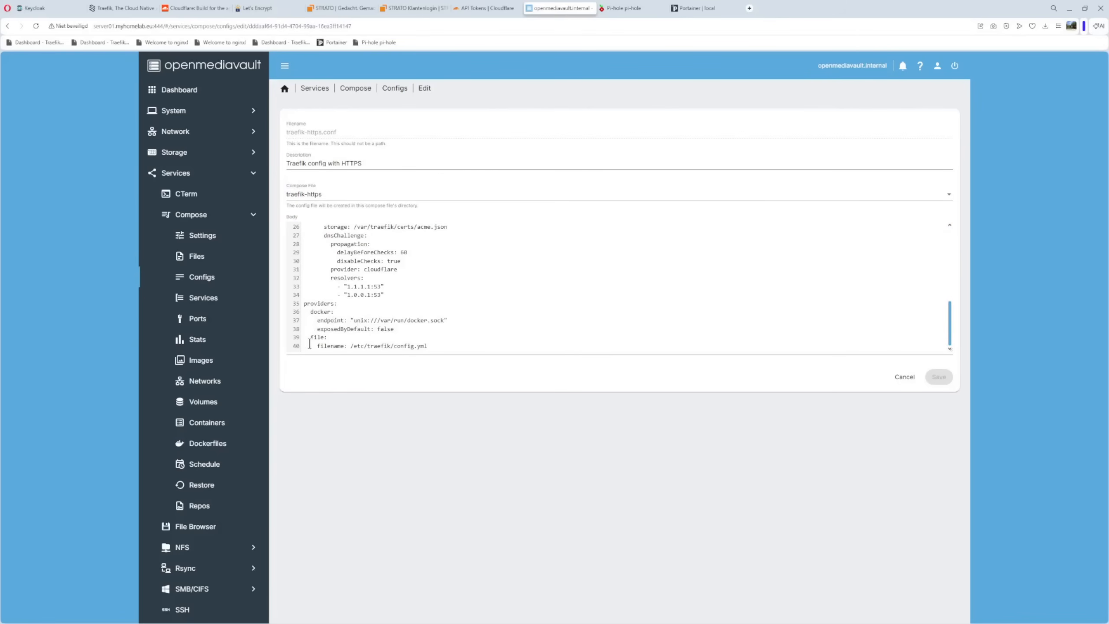
{"action": "left_click_drag", "start_coordinate": [306, 337], "coordinate": [346, 339]}
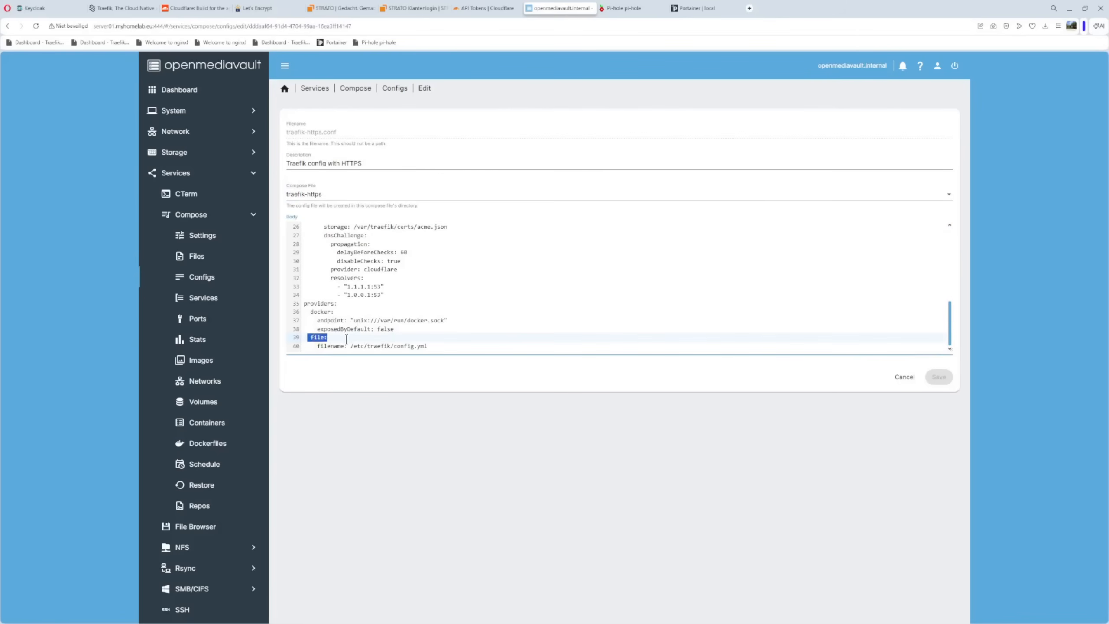
{"action": "left_click_drag", "start_coordinate": [419, 342], "coordinate": [465, 354]}
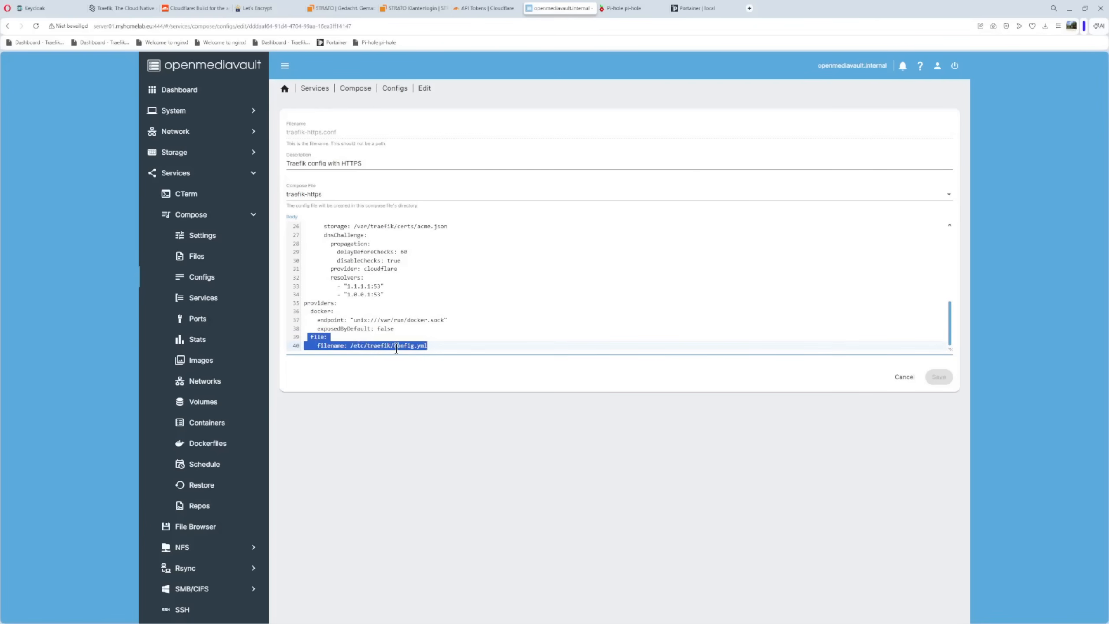
{"action": "left_click", "coordinate": [466, 340]}
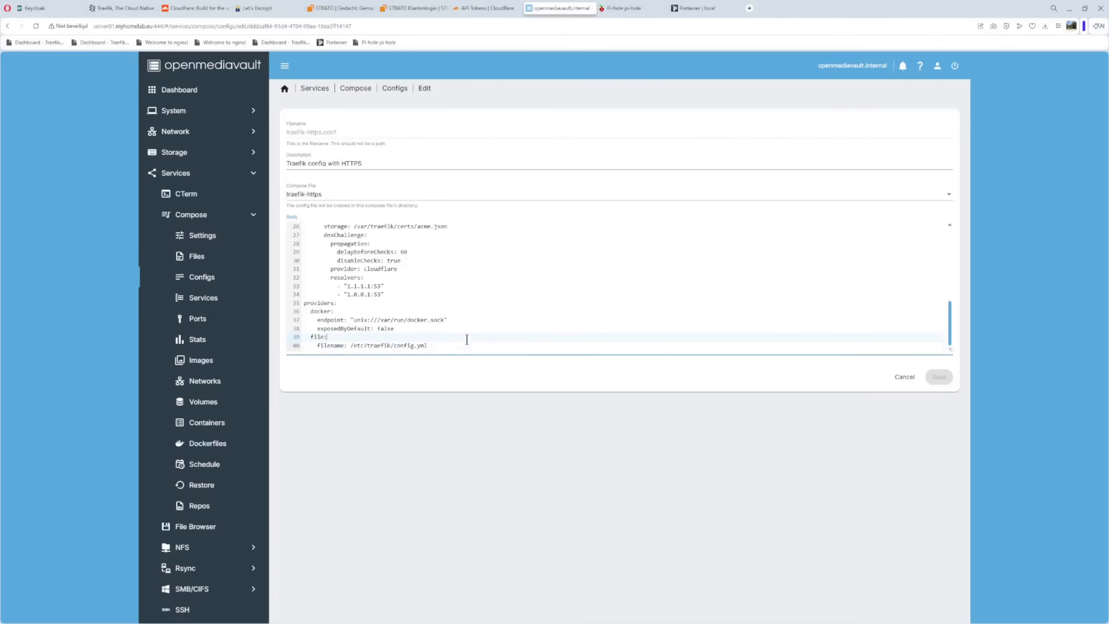
{"action": "left_click_drag", "start_coordinate": [350, 348], "coordinate": [449, 343]}
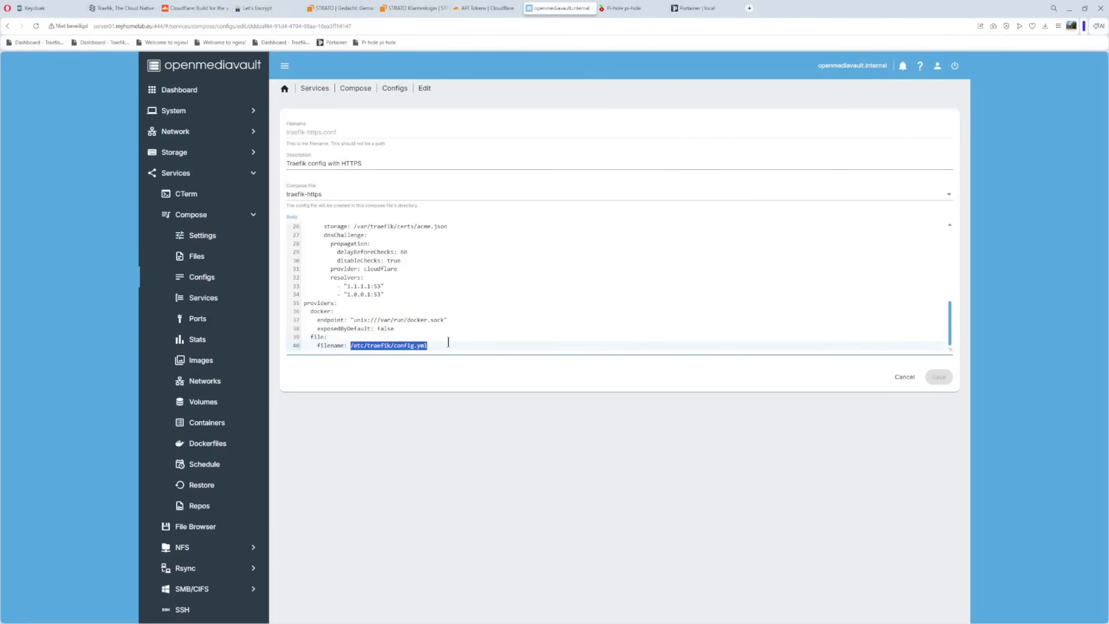
{"action": "left_click", "coordinate": [497, 310]}
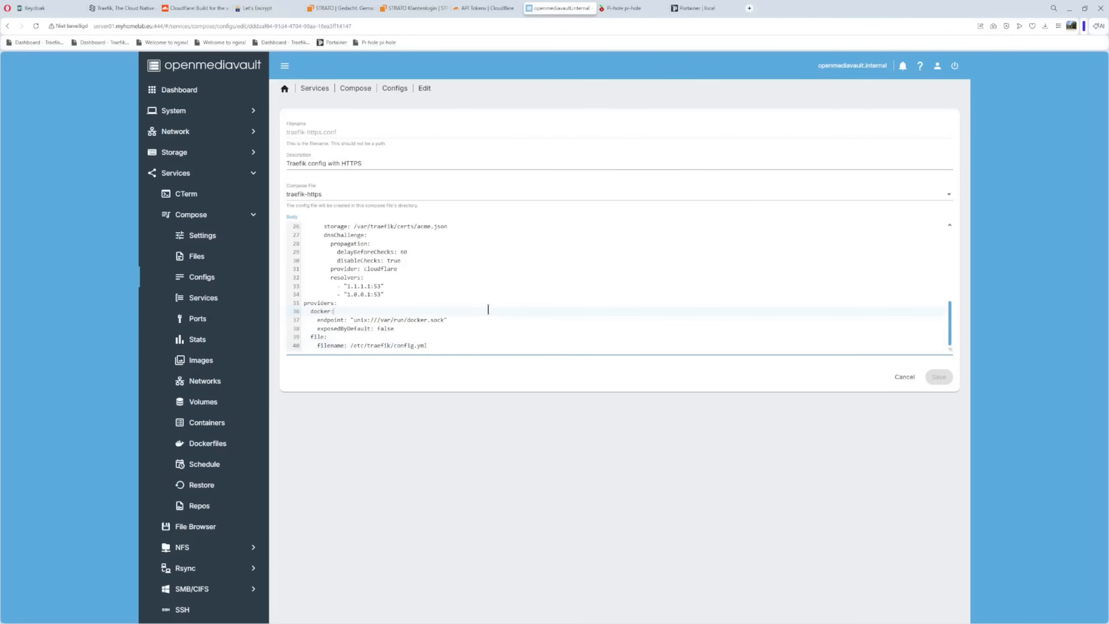
Examine the volume mapping of config.conf to /etc/traefik/config.yml in the traefik-https compose file, then close it without saving
{"action": "left_click", "coordinate": [197, 256]}
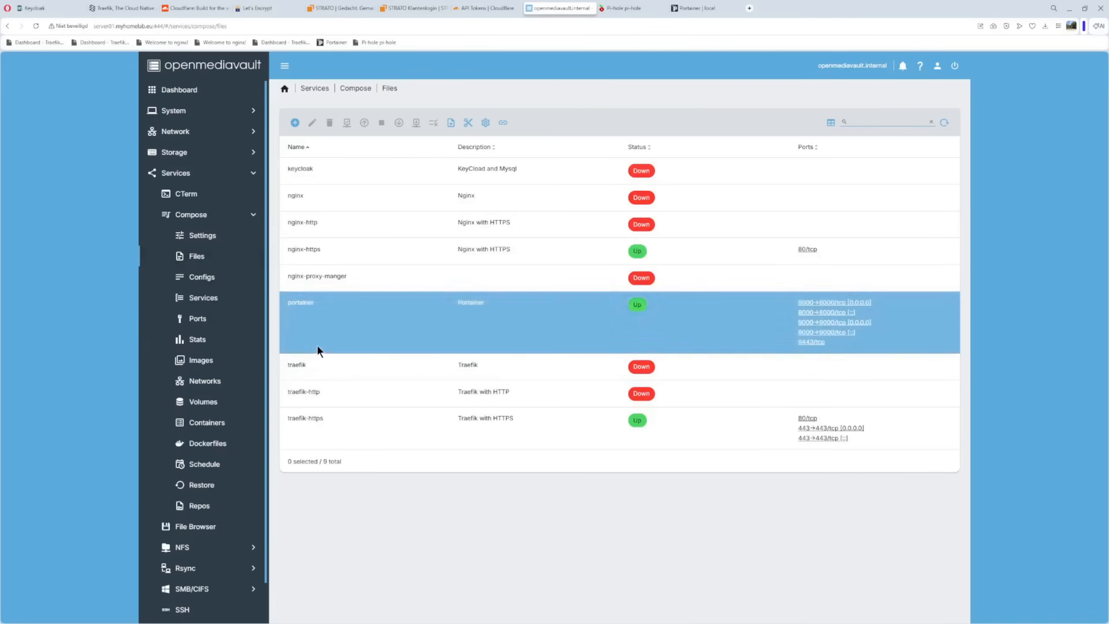
{"action": "left_click", "coordinate": [306, 426]}
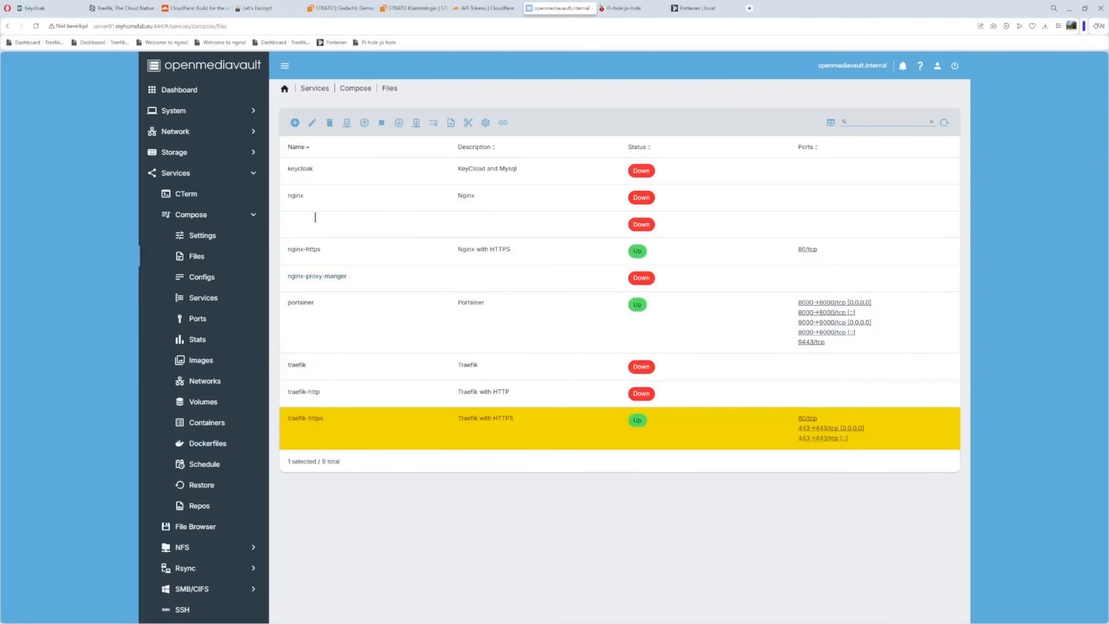
{"action": "left_click", "coordinate": [312, 122]}
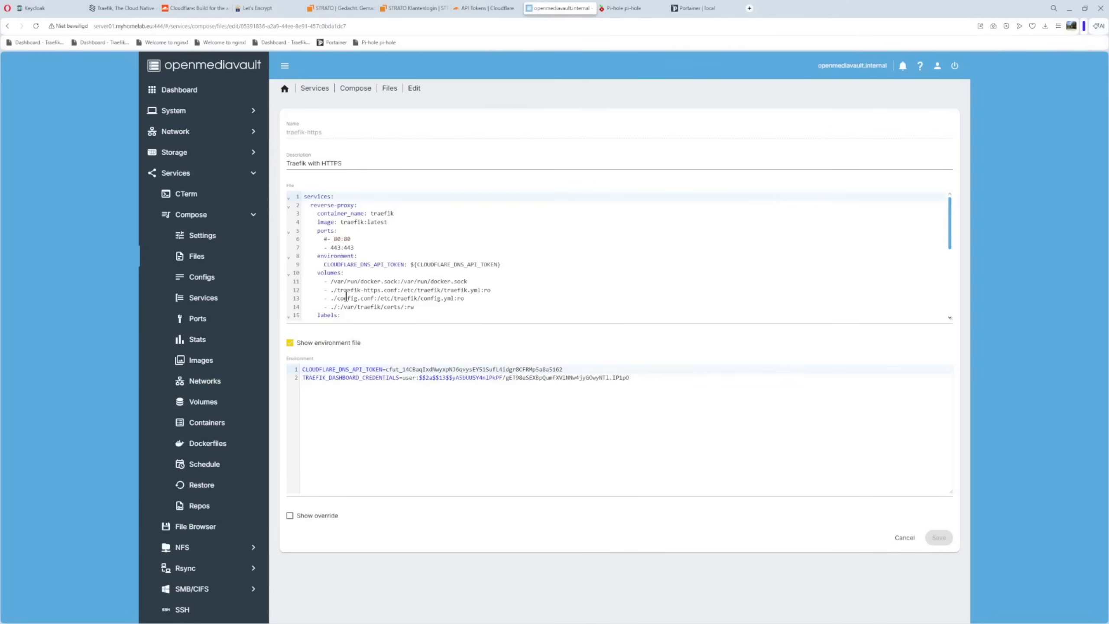
{"action": "left_click_drag", "start_coordinate": [379, 300], "coordinate": [476, 300]}
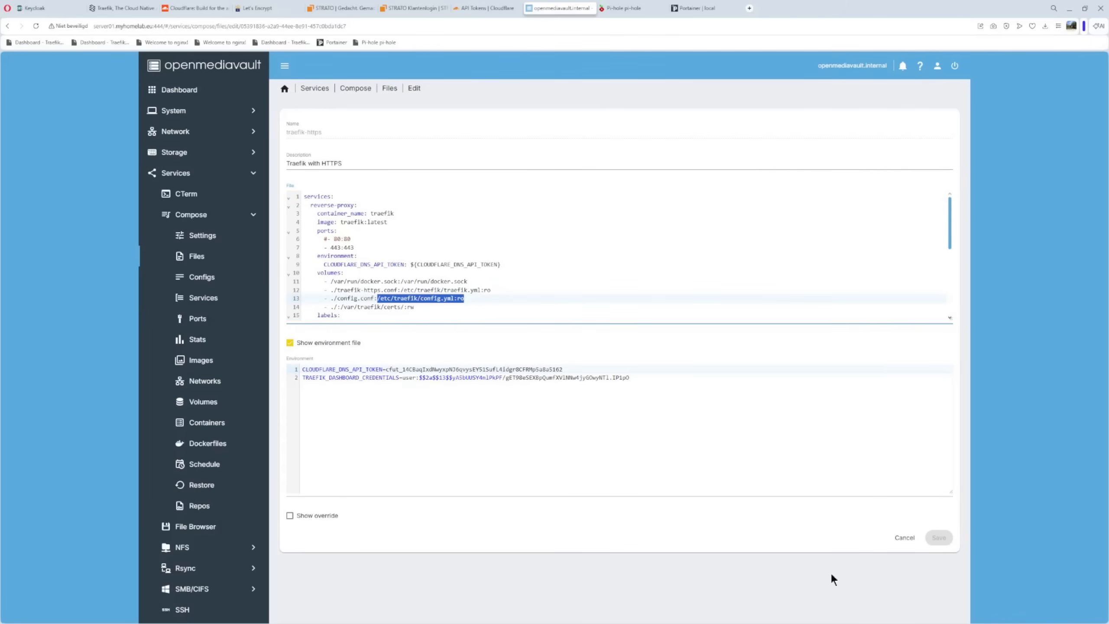
{"action": "left_click", "coordinate": [905, 537]}
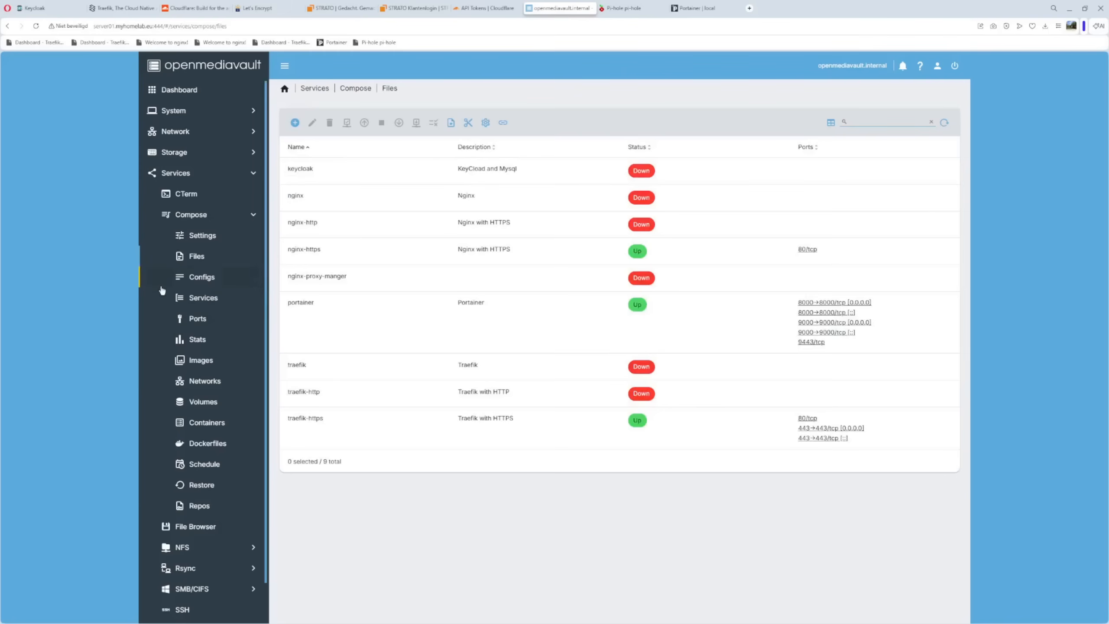
Open the config.conf config for editing and enlarge its body editor to show most of the file
{"action": "left_click", "coordinate": [192, 279]}
{"action": "left_click", "coordinate": [296, 177]}
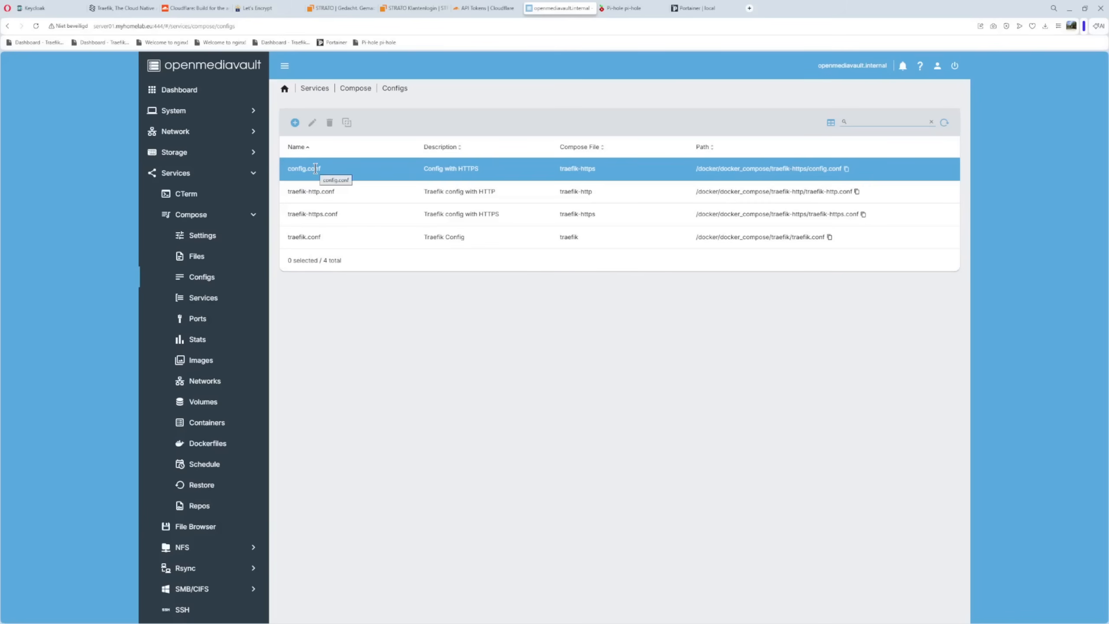
{"action": "left_click", "coordinate": [306, 172]}
{"action": "left_click", "coordinate": [312, 123]}
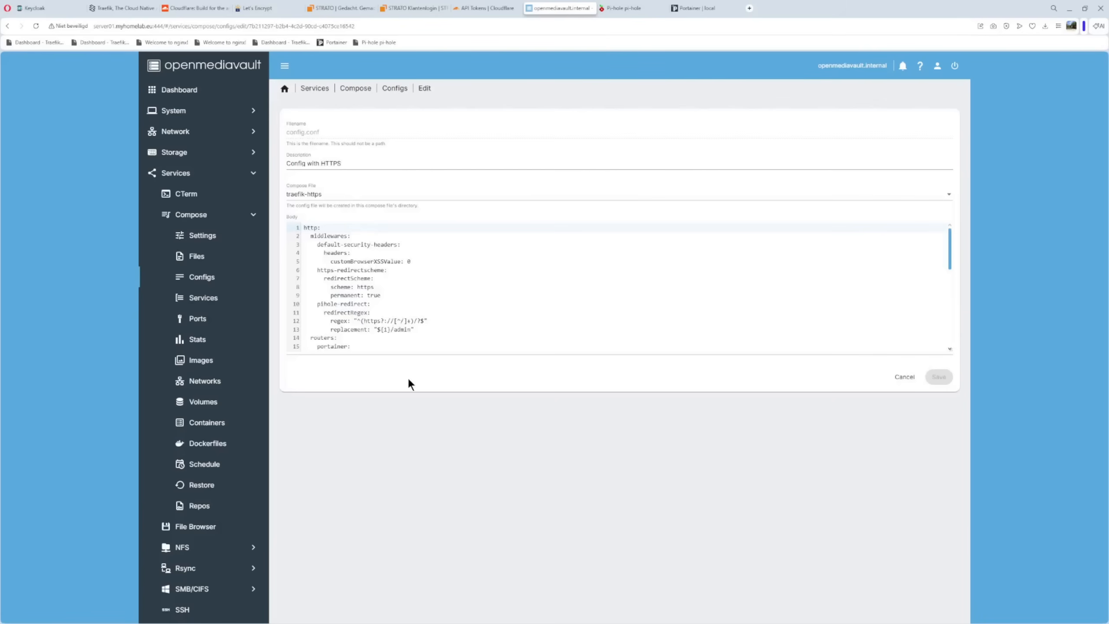
{"action": "left_click_drag", "start_coordinate": [949, 350], "coordinate": [953, 564]}
{"action": "scroll", "coordinate": [606, 345], "scroll_direction": "up", "scroll_amount": 1}
{"action": "scroll", "coordinate": [606, 344], "scroll_direction": "up", "scroll_amount": 1}
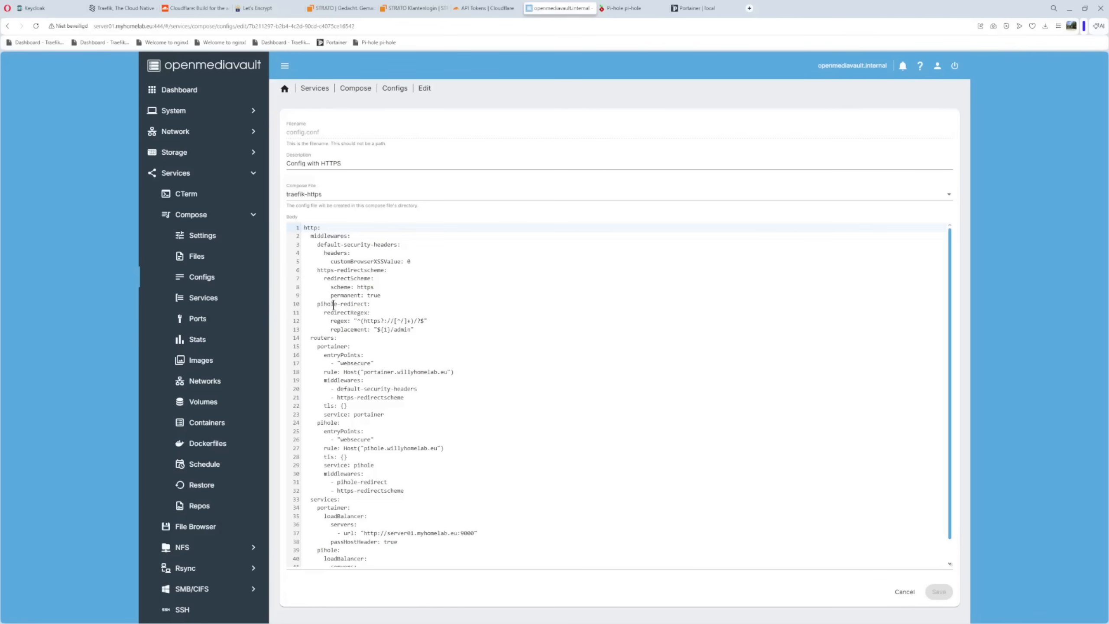
Examine the pihole-redirect middleware and the whole routers section of config.conf
{"action": "left_click_drag", "start_coordinate": [305, 303], "coordinate": [440, 330]}
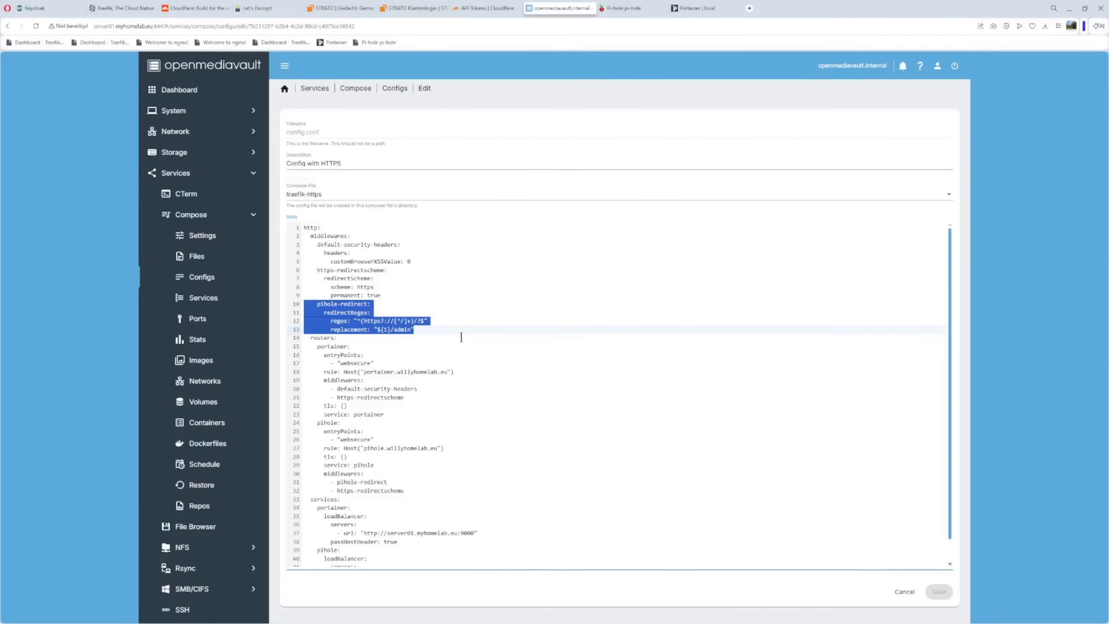
{"action": "left_click", "coordinate": [304, 342]}
{"action": "left_click_drag", "start_coordinate": [303, 339], "coordinate": [419, 497]}
{"action": "left_click", "coordinate": [523, 344]}
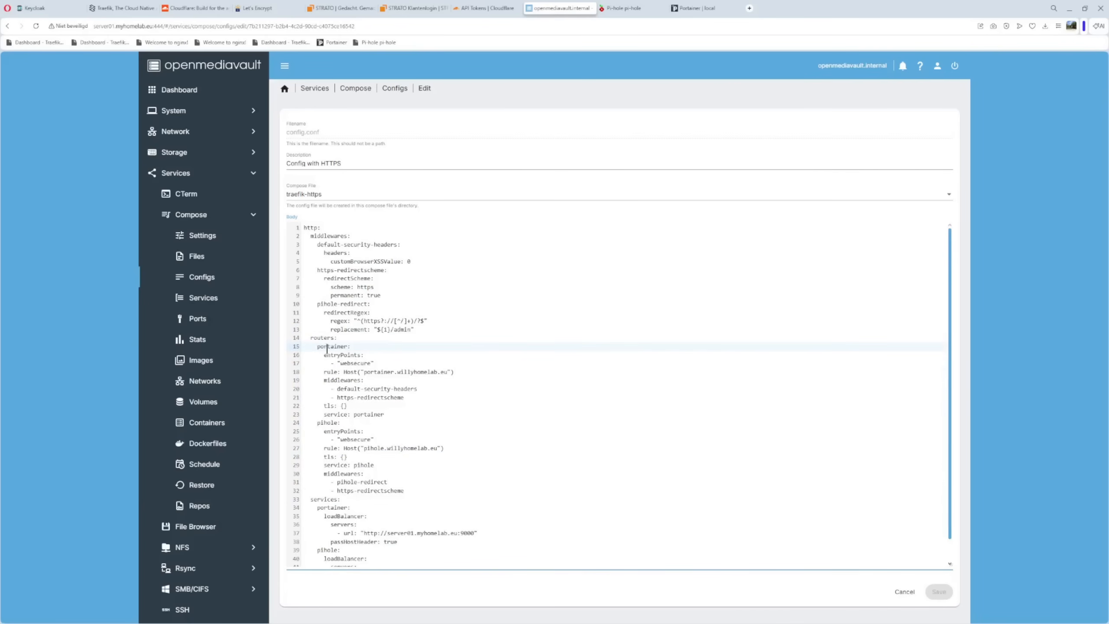
Examine the portainer router's websecure entry point and its host rule for portainer.willyhomelab.eu
{"action": "left_click_drag", "start_coordinate": [314, 346], "coordinate": [364, 346]}
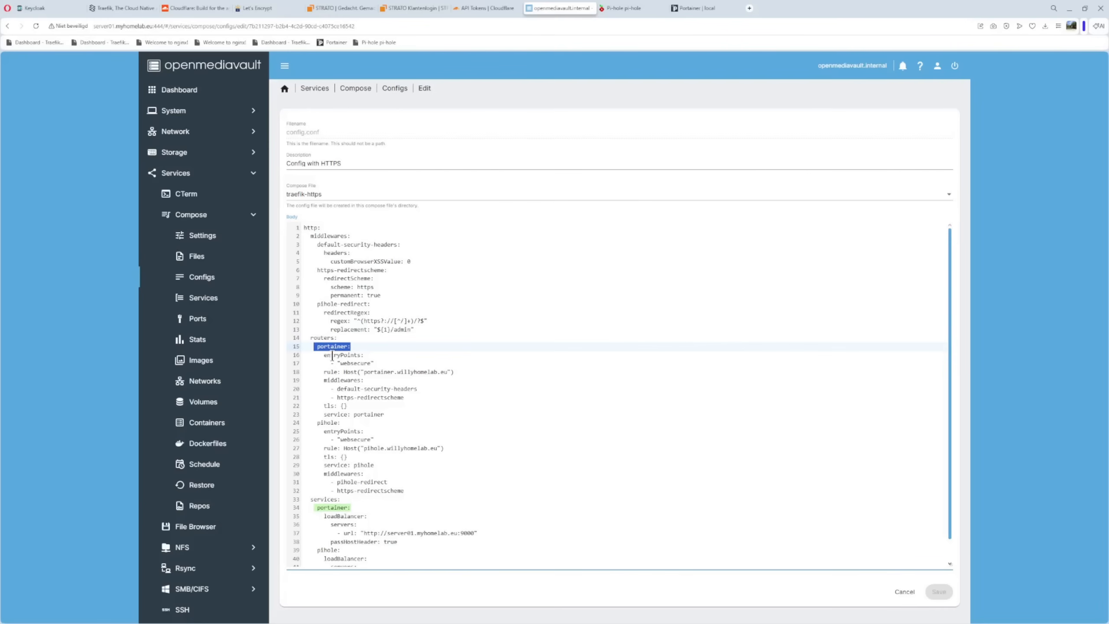
{"action": "left_click_drag", "start_coordinate": [338, 364], "coordinate": [386, 363]}
{"action": "left_click", "coordinate": [399, 358]}
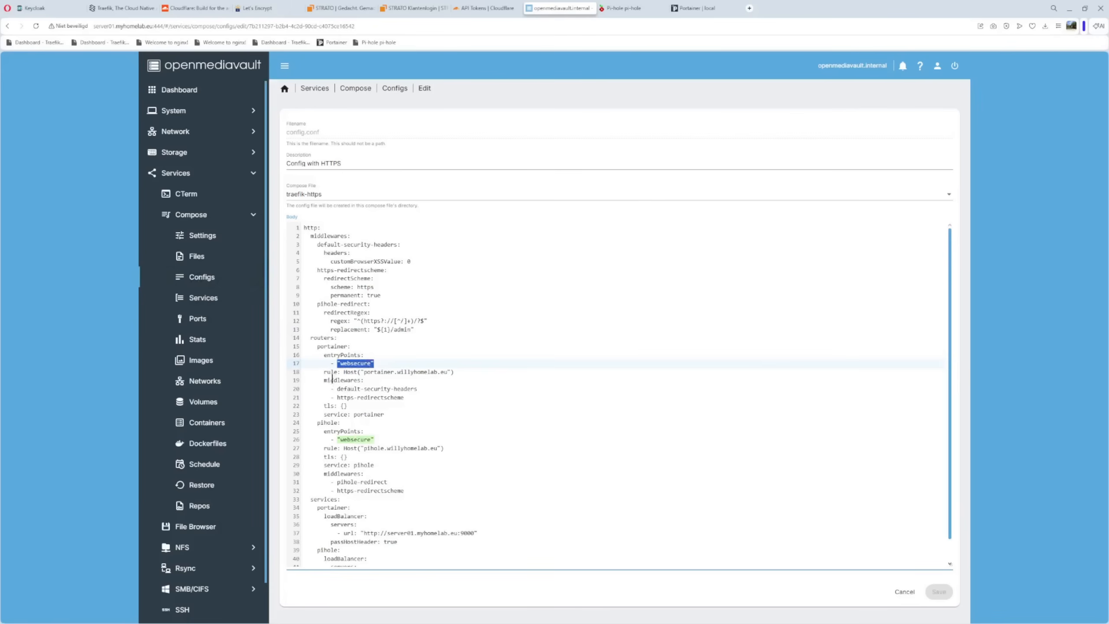
{"action": "left_click_drag", "start_coordinate": [308, 371], "coordinate": [405, 379]}
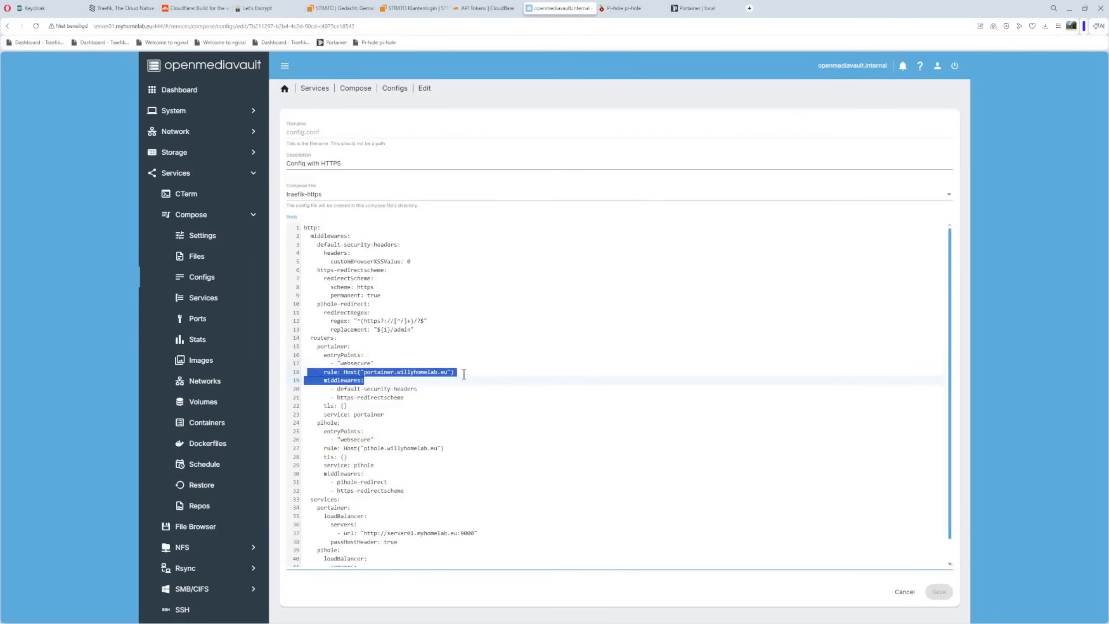
{"action": "left_click", "coordinate": [476, 392]}
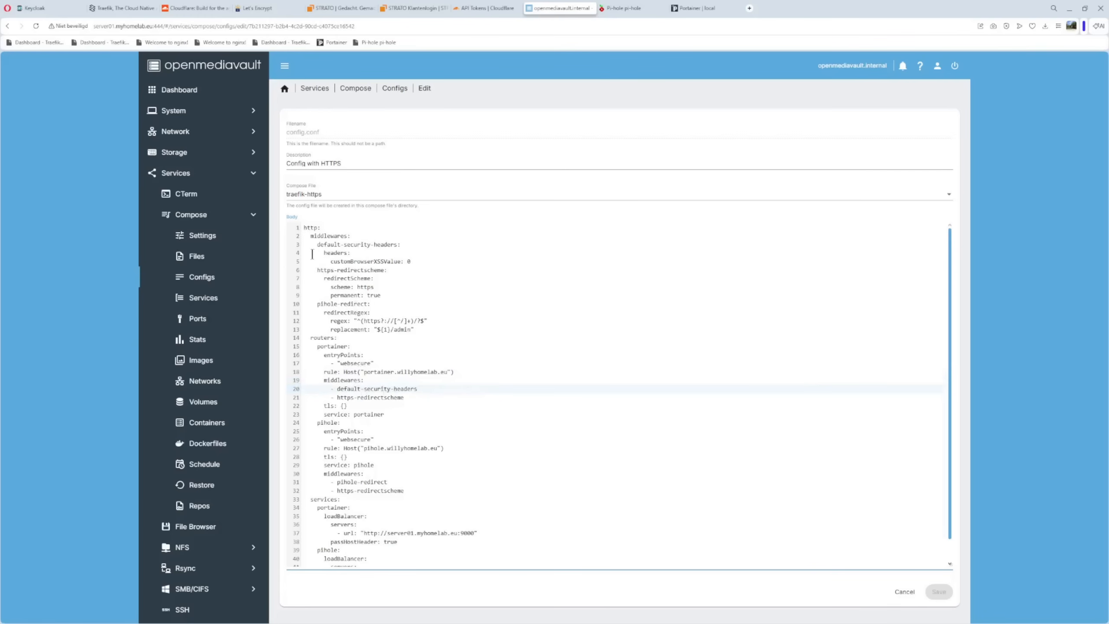
Examine the default-security-headers and https-redirectscheme middlewares used by the portainer router, along with its tls setting
{"action": "left_click_drag", "start_coordinate": [314, 245], "coordinate": [400, 245]}
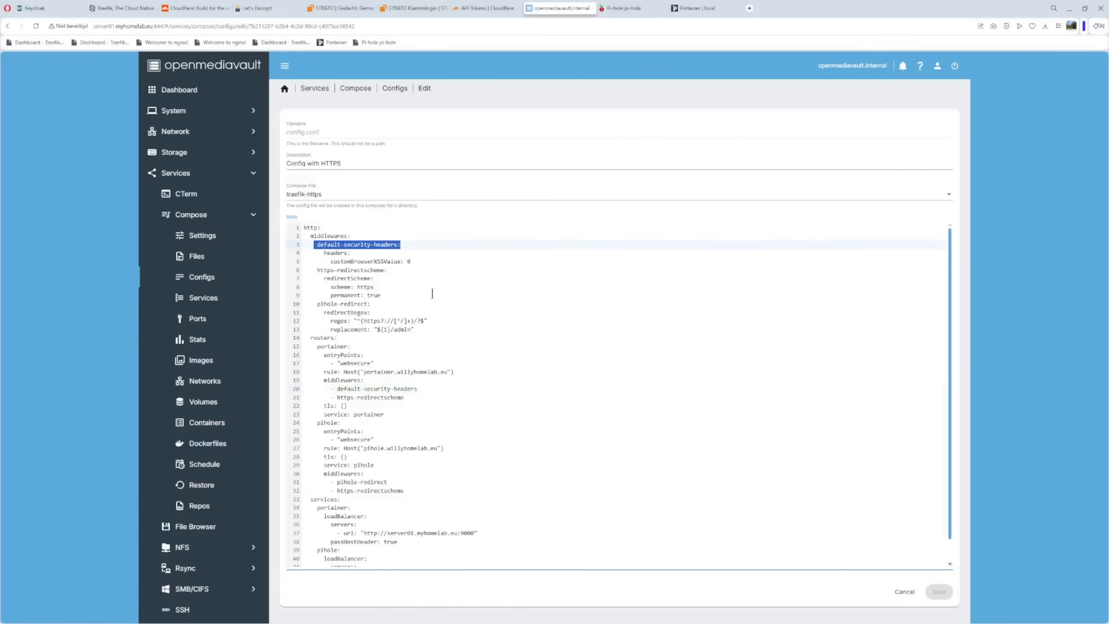
{"action": "left_click", "coordinate": [447, 415]}
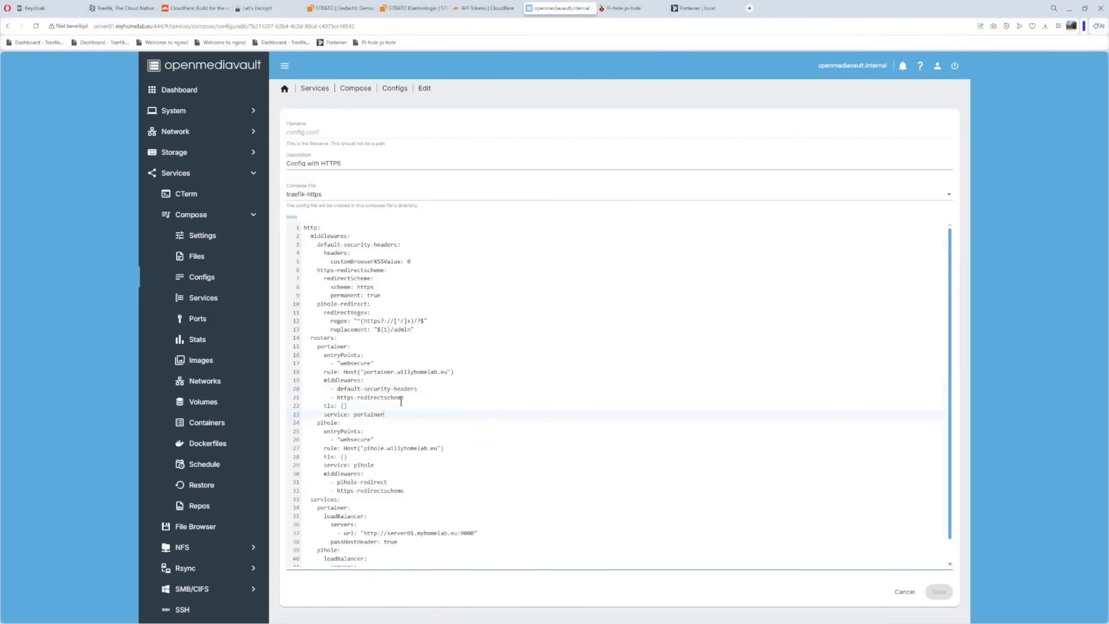
{"action": "left_click_drag", "start_coordinate": [316, 270], "coordinate": [384, 295]}
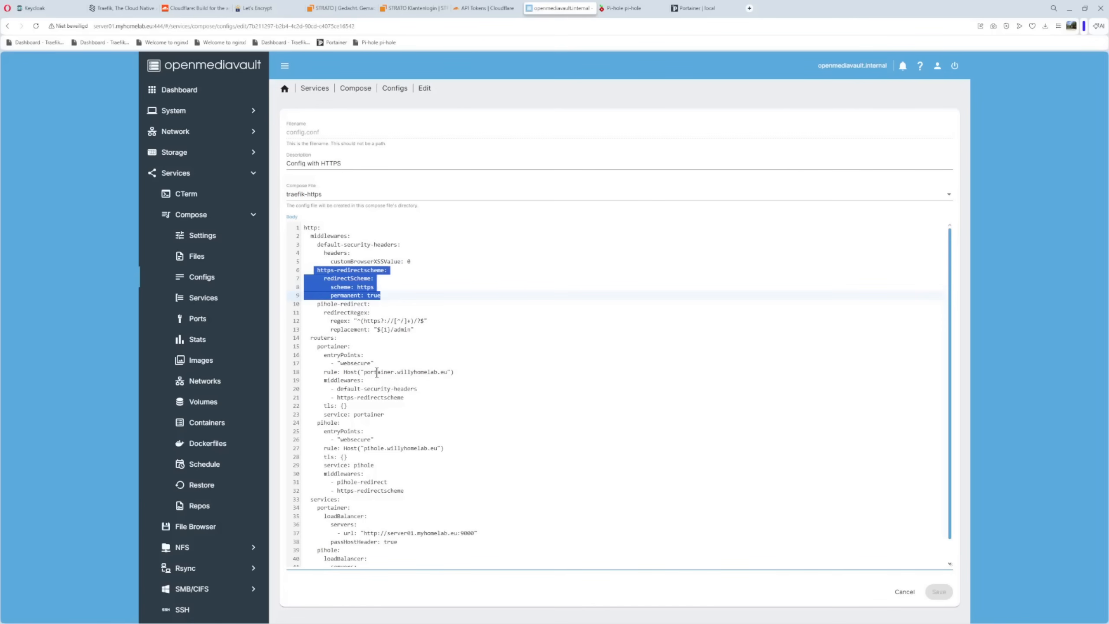
{"action": "left_click_drag", "start_coordinate": [310, 406], "coordinate": [366, 405]}
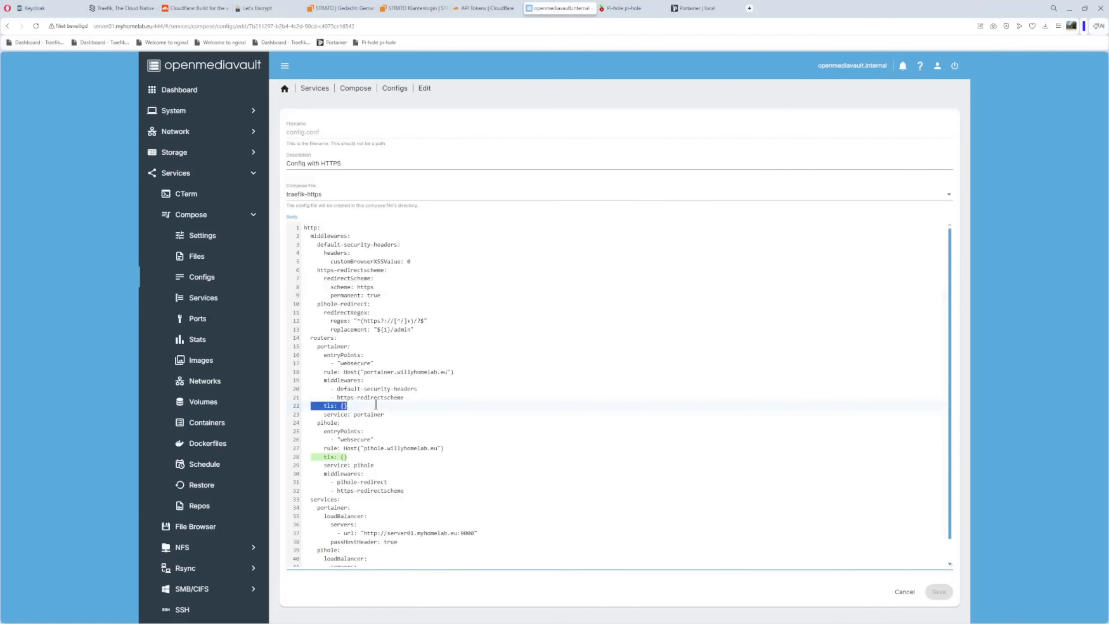
Examine the portainer router's service reference and the load balancer server URL of the matching portainer service
{"action": "scroll", "coordinate": [377, 405], "scroll_direction": "down", "scroll_amount": 1}
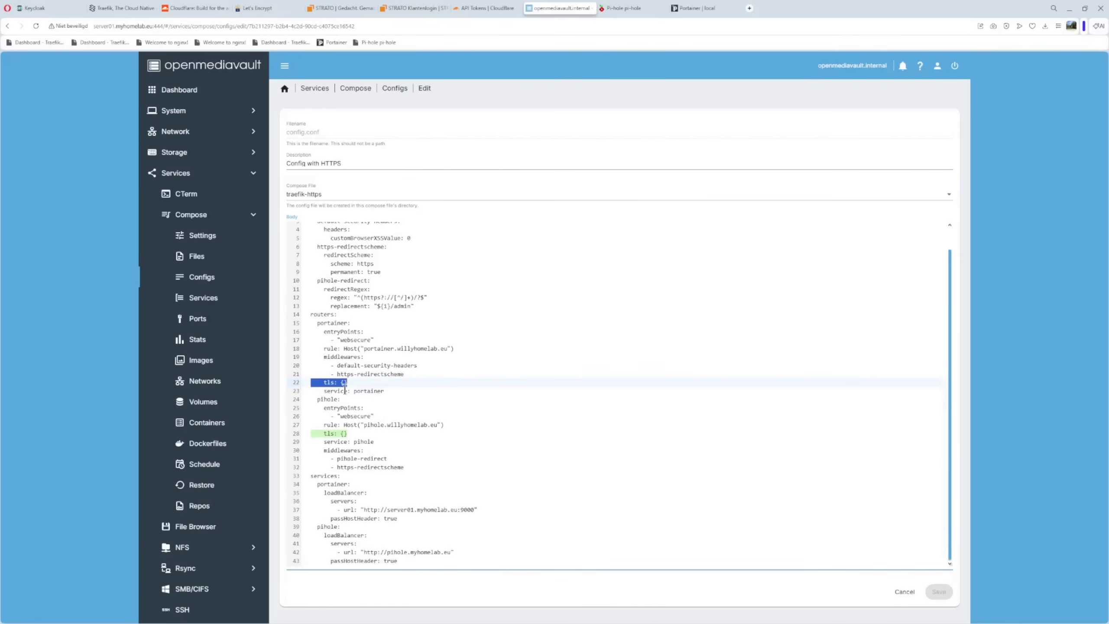
{"action": "left_click_drag", "start_coordinate": [344, 390], "coordinate": [384, 391]}
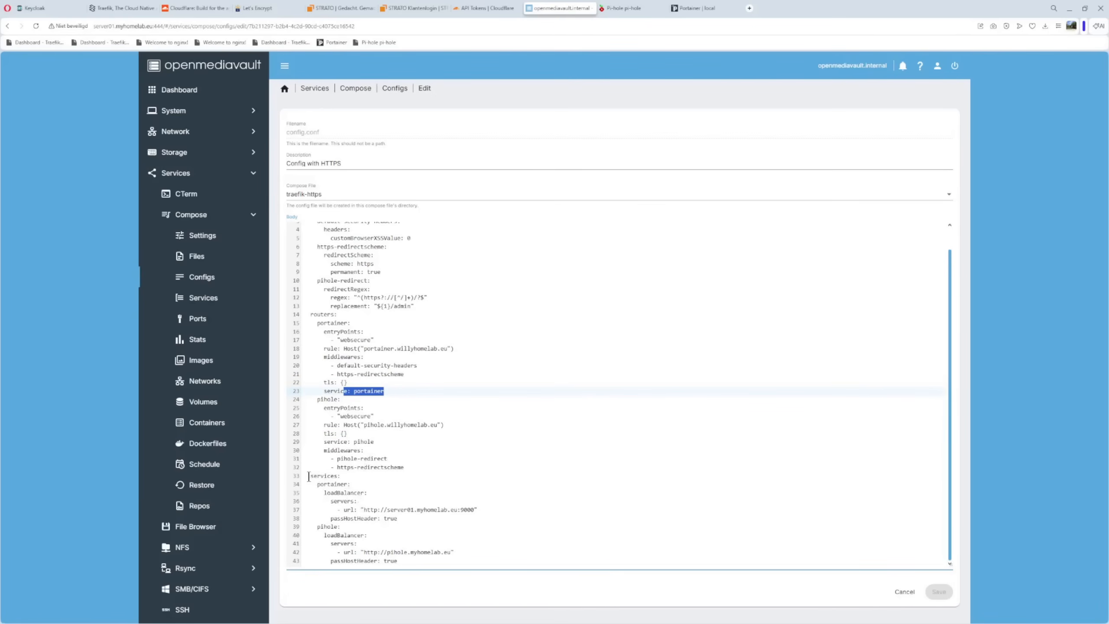
{"action": "left_click", "coordinate": [364, 503]}
{"action": "left_click_drag", "start_coordinate": [379, 502], "coordinate": [494, 513]}
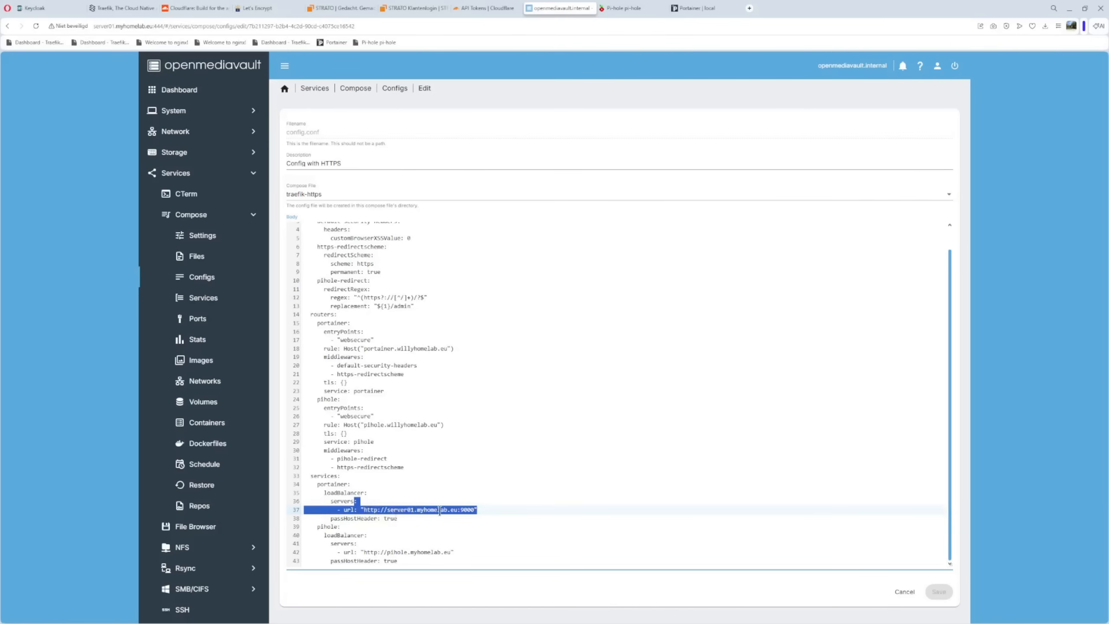
{"action": "left_click", "coordinate": [492, 514]}
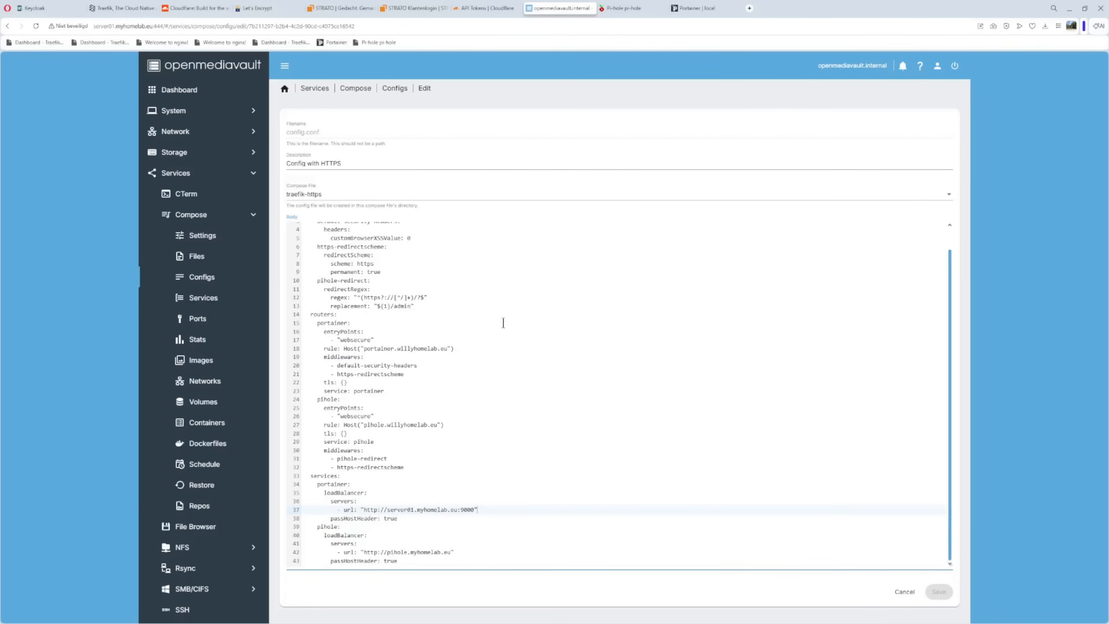
Examine the pihole router in config.conf, including its host rule for pihole.willyhomelab.eu and its tls setting
{"action": "left_click", "coordinate": [307, 401]}
{"action": "left_click_drag", "start_coordinate": [307, 401], "coordinate": [406, 406]}
{"action": "left_click", "coordinate": [410, 403]}
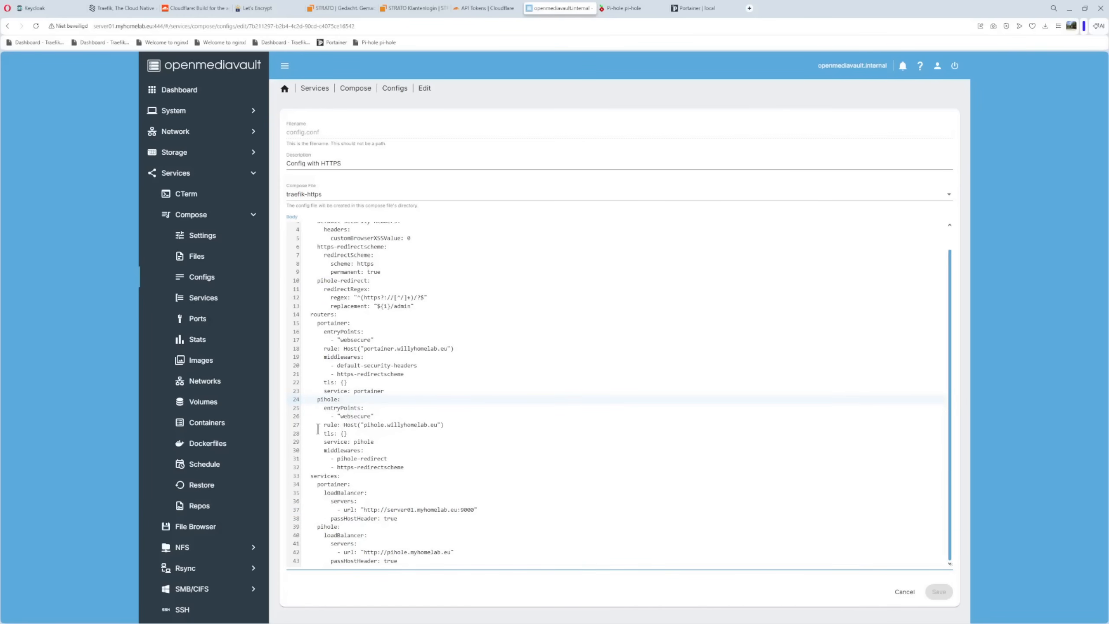
{"action": "left_click_drag", "start_coordinate": [314, 425], "coordinate": [464, 425]}
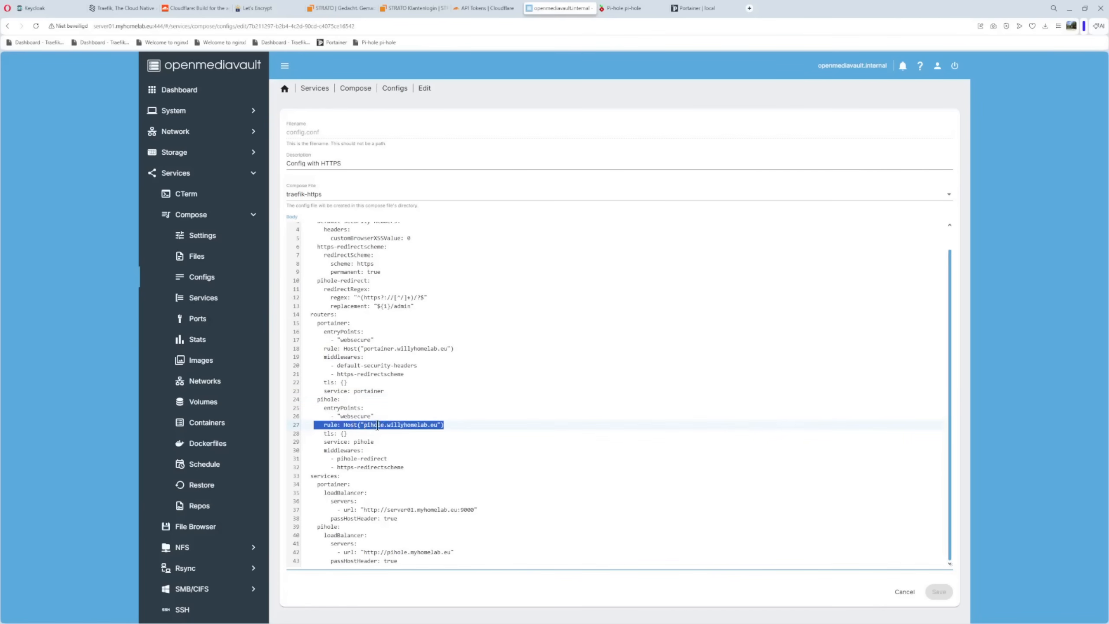
{"action": "left_click_drag", "start_coordinate": [310, 435], "coordinate": [361, 431]}
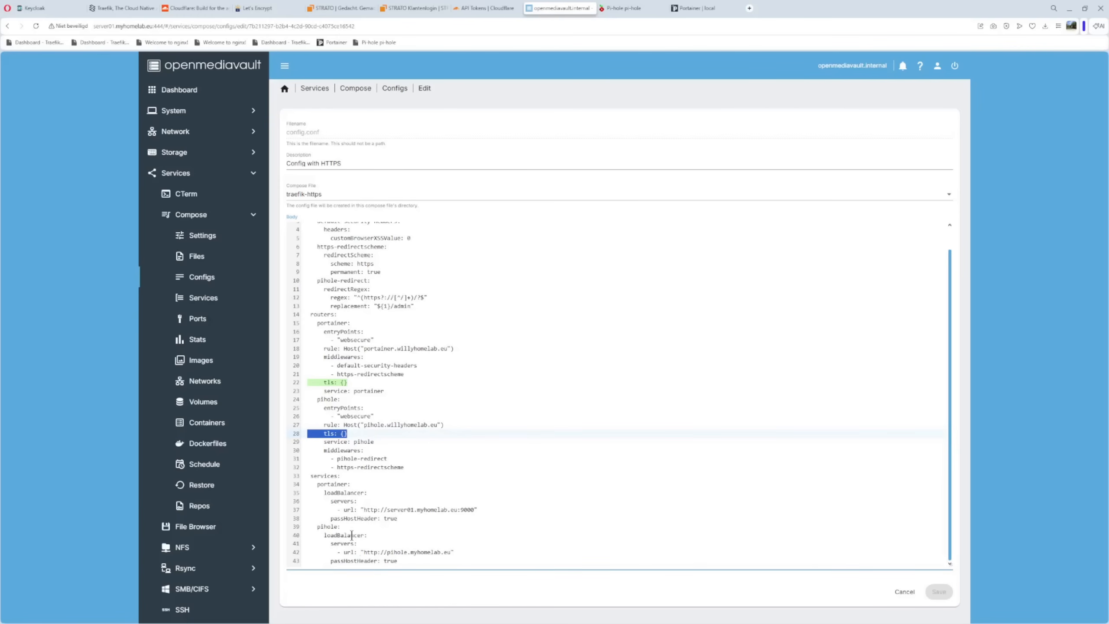
Examine the pihole router's middlewares and the regex and replacement defined for the pihole-redirect middleware
{"action": "left_click_drag", "start_coordinate": [308, 449], "coordinate": [426, 470]}
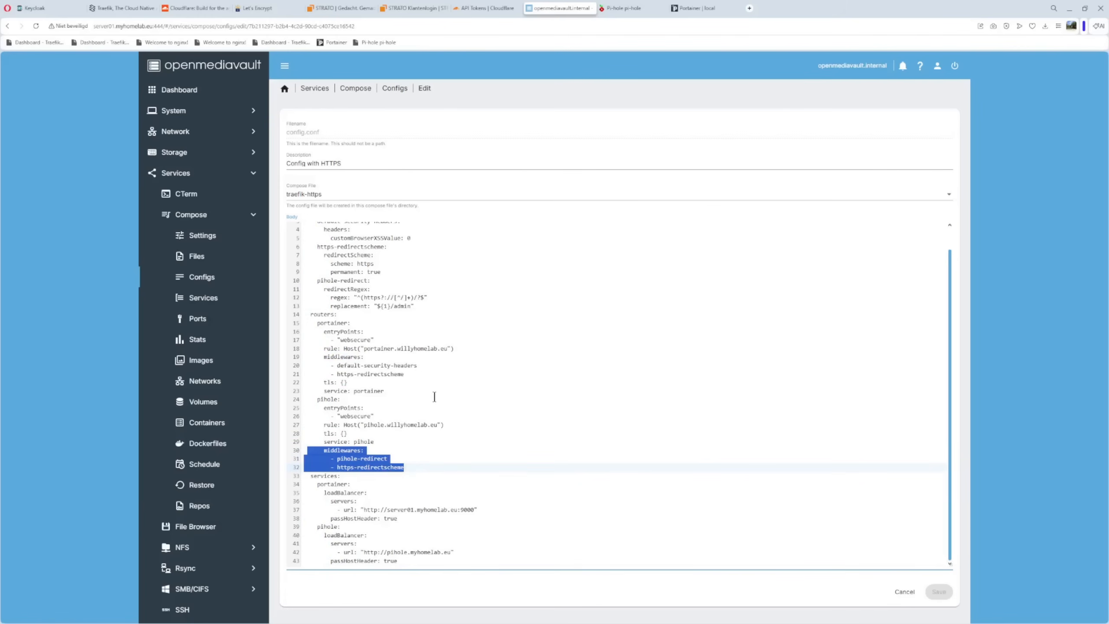
{"action": "scroll", "coordinate": [435, 396], "scroll_direction": "up", "scroll_amount": 1}
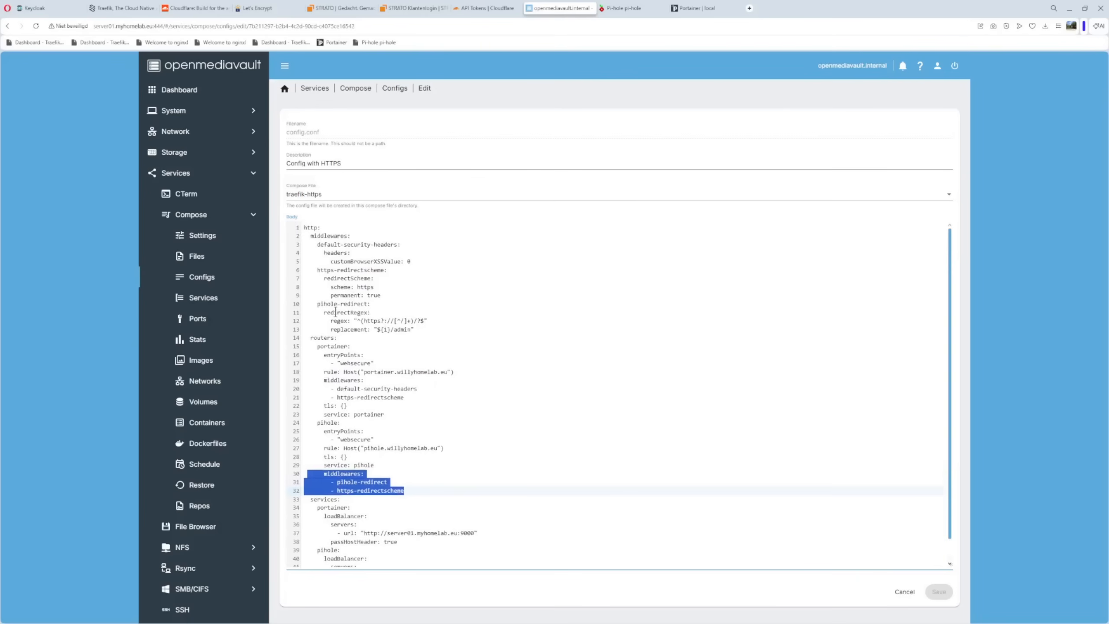
{"action": "left_click_drag", "start_coordinate": [303, 306], "coordinate": [424, 327]}
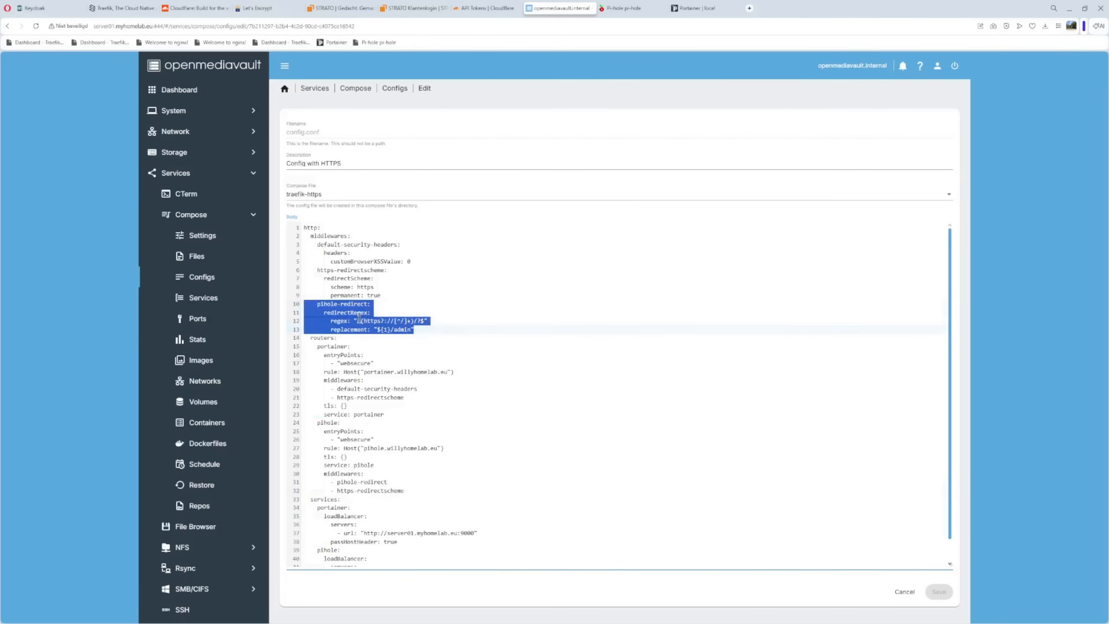
Examine the pihole service's load balancer server URL and close config.conf without saving
{"action": "scroll", "coordinate": [358, 318], "scroll_direction": "down", "scroll_amount": 1}
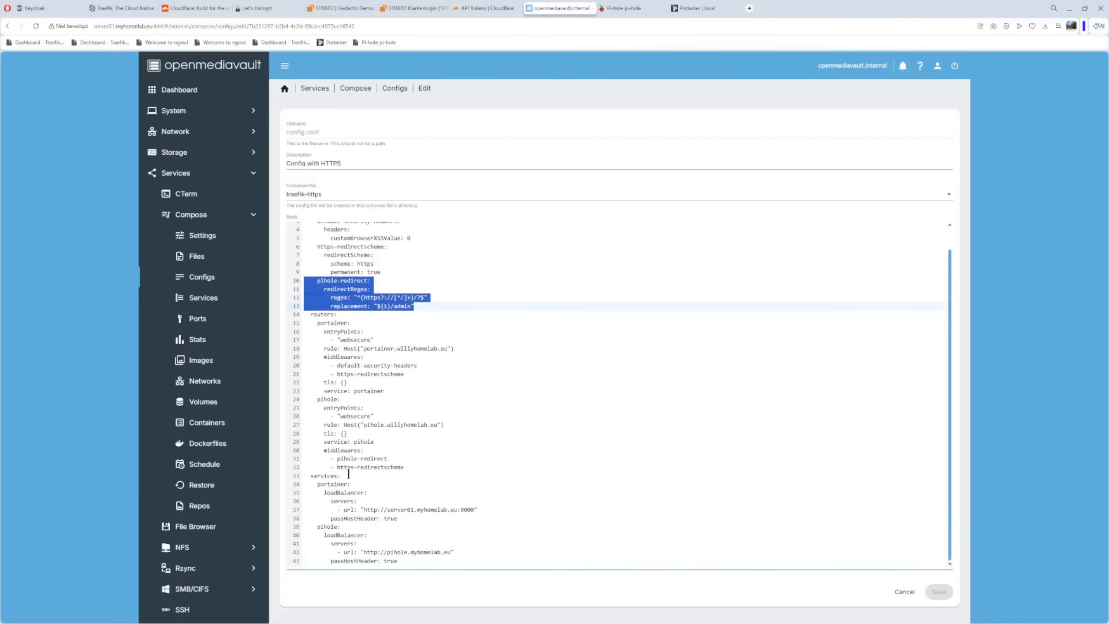
{"action": "left_click_drag", "start_coordinate": [309, 526], "coordinate": [479, 565]}
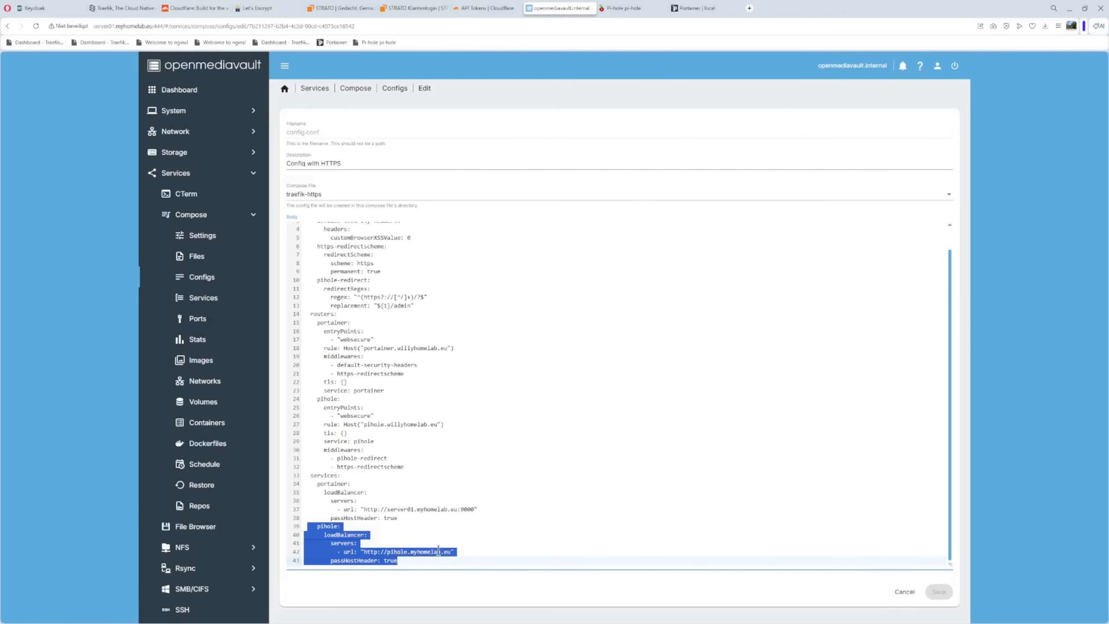
{"action": "left_click", "coordinate": [422, 537]}
{"action": "left_click_drag", "start_coordinate": [377, 552], "coordinate": [459, 553]}
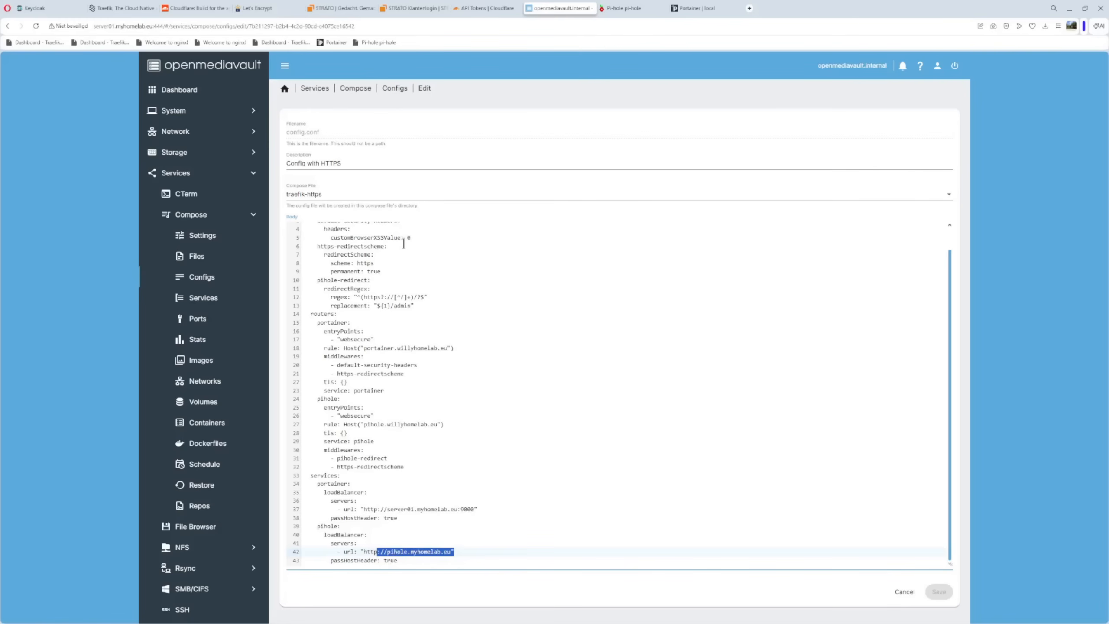
{"action": "left_click", "coordinate": [903, 592]}
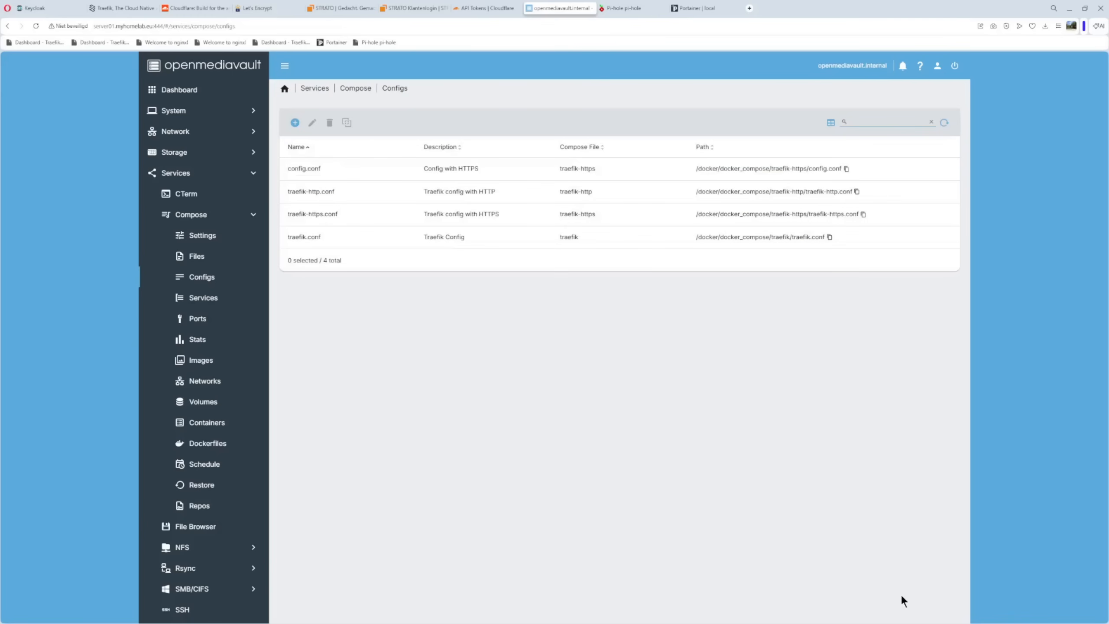
Review the traefik-https compose file entry, the list of configs and the containers attached to the traefik network
{"action": "left_click", "coordinate": [195, 256]}
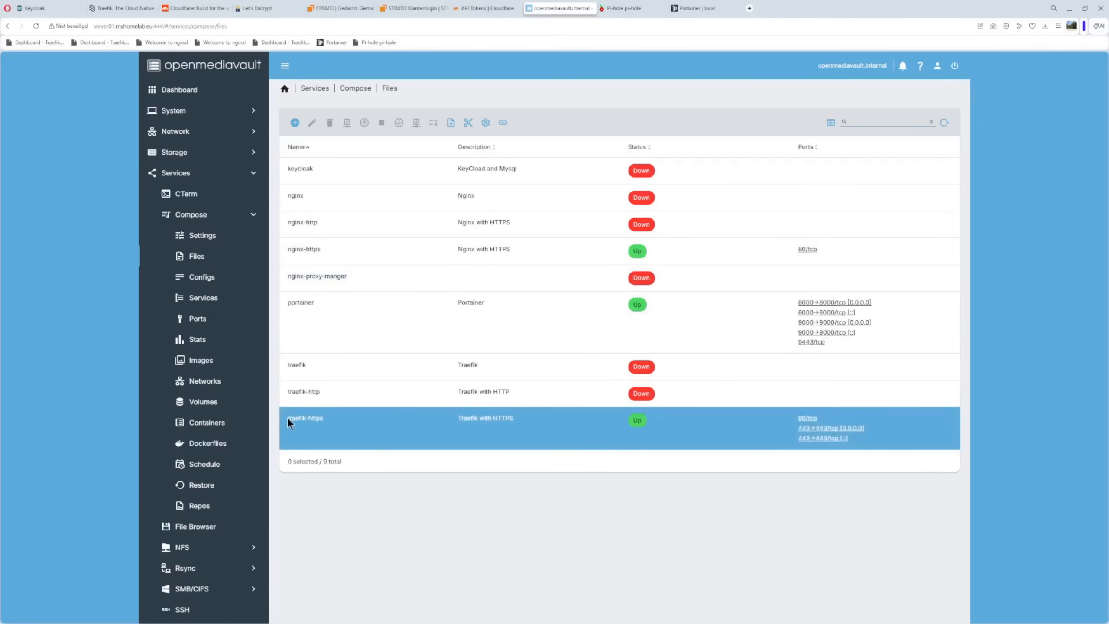
{"action": "left_click", "coordinate": [200, 277]}
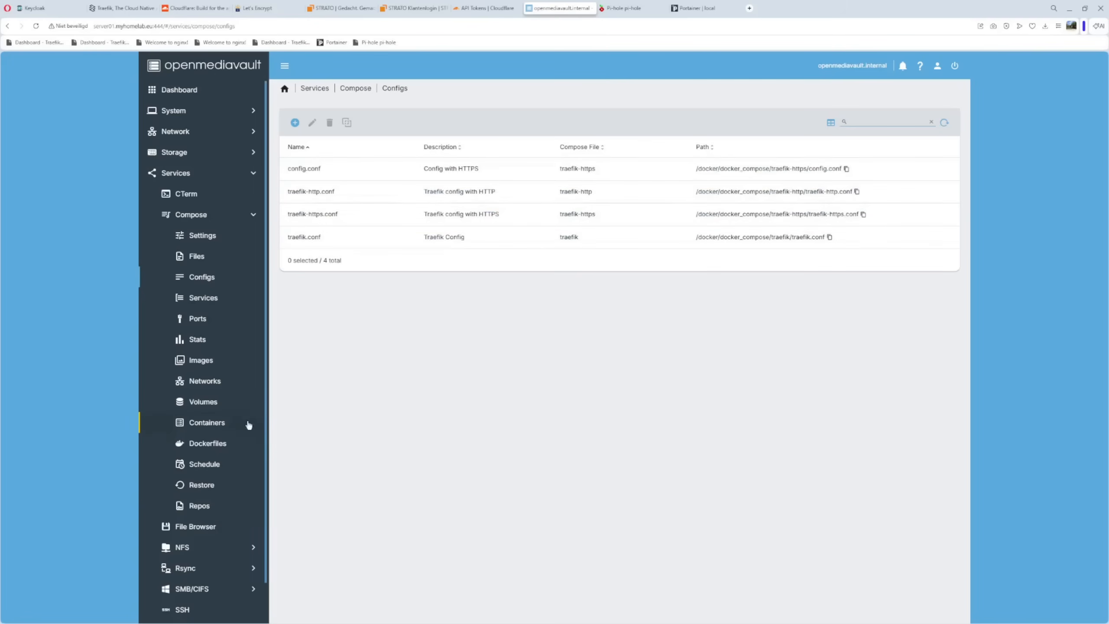
{"action": "left_click", "coordinate": [202, 380]}
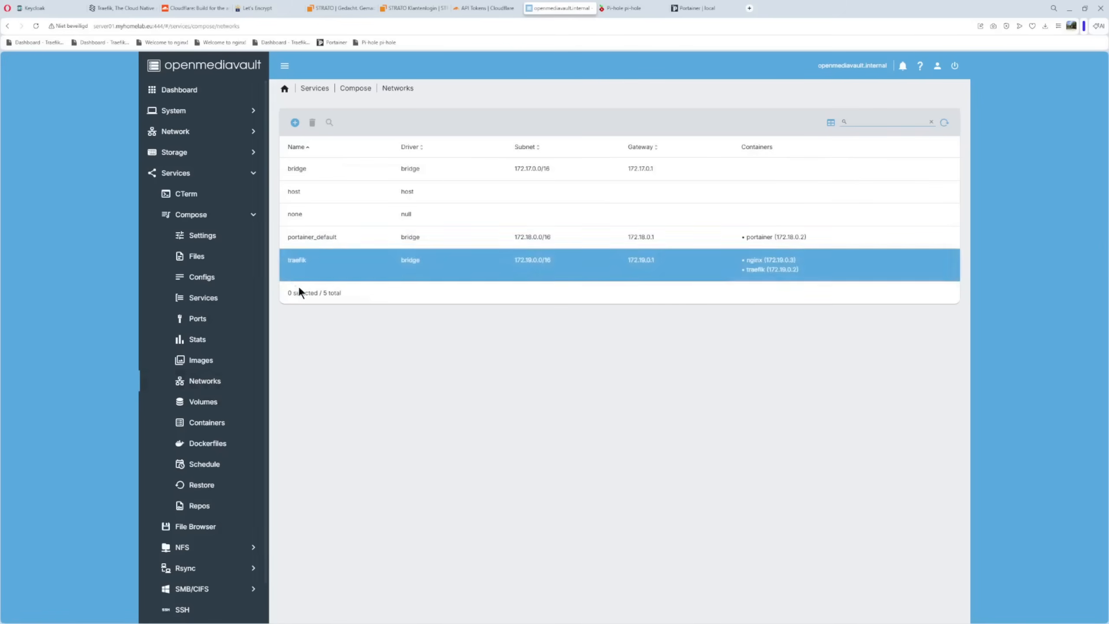
{"action": "left_click", "coordinate": [343, 262]}
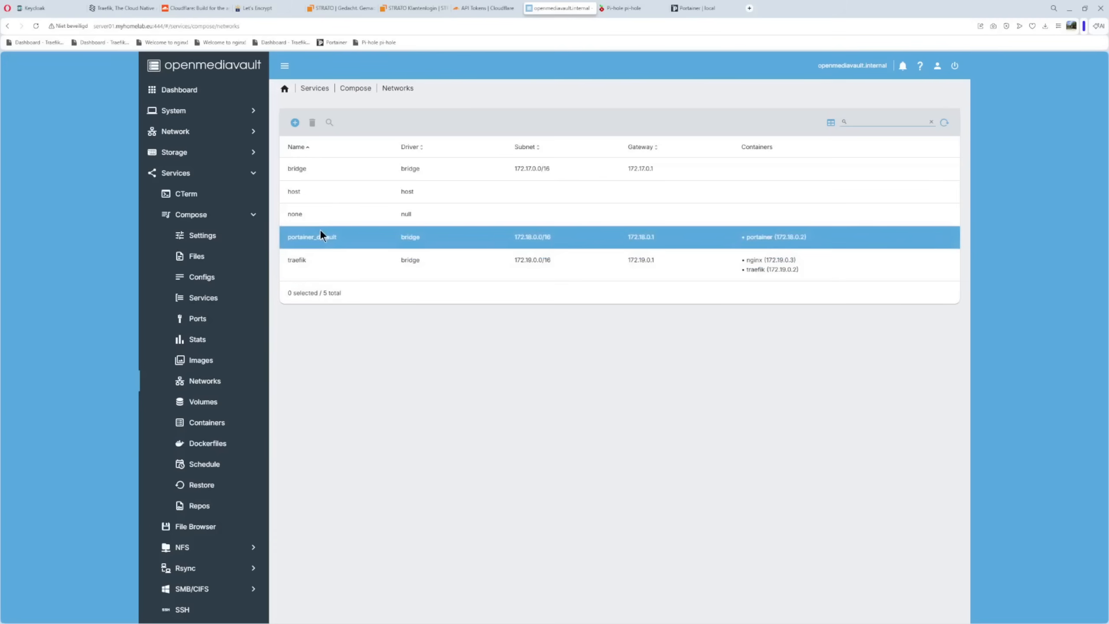
Switch to the Pi-hole web interface and open its local DNS records settings
{"action": "left_click", "coordinate": [623, 9]}
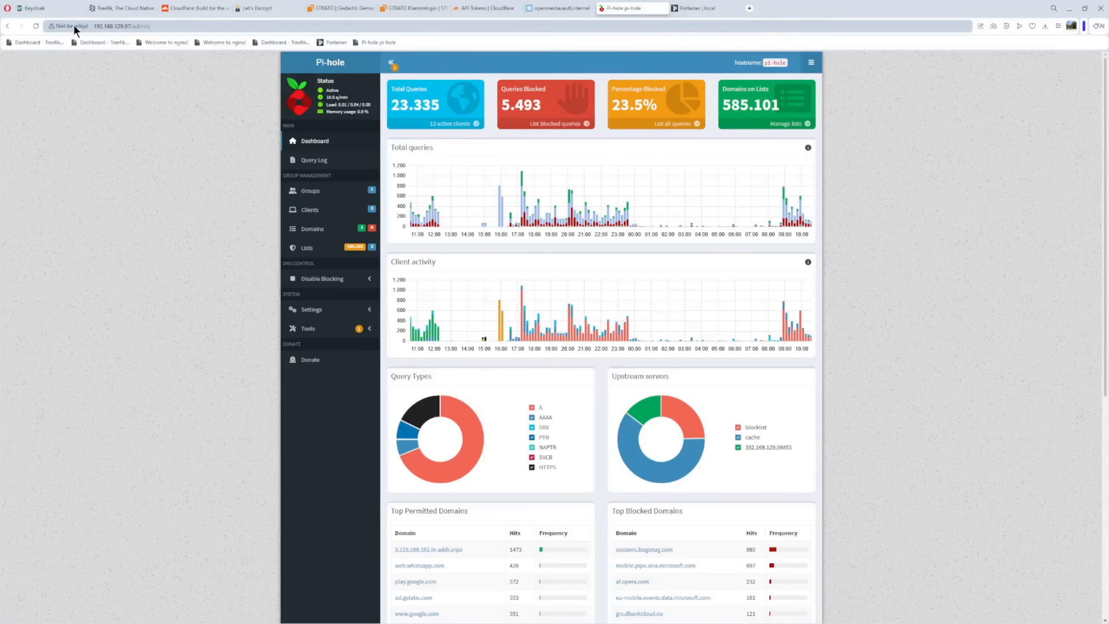
{"action": "left_click", "coordinate": [312, 311]}
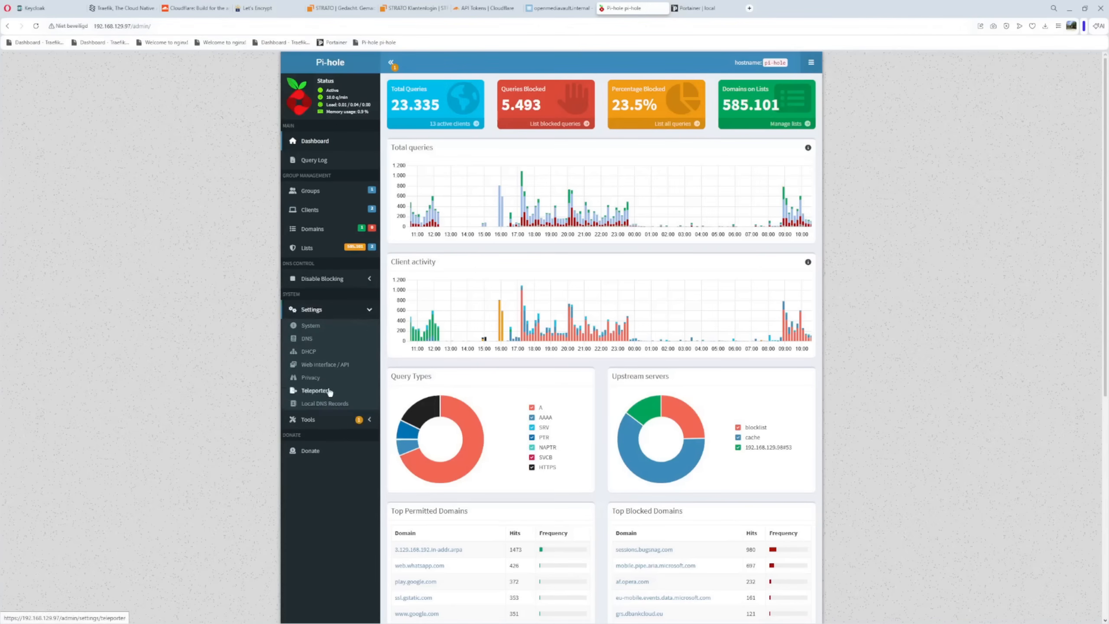
{"action": "left_click", "coordinate": [328, 408]}
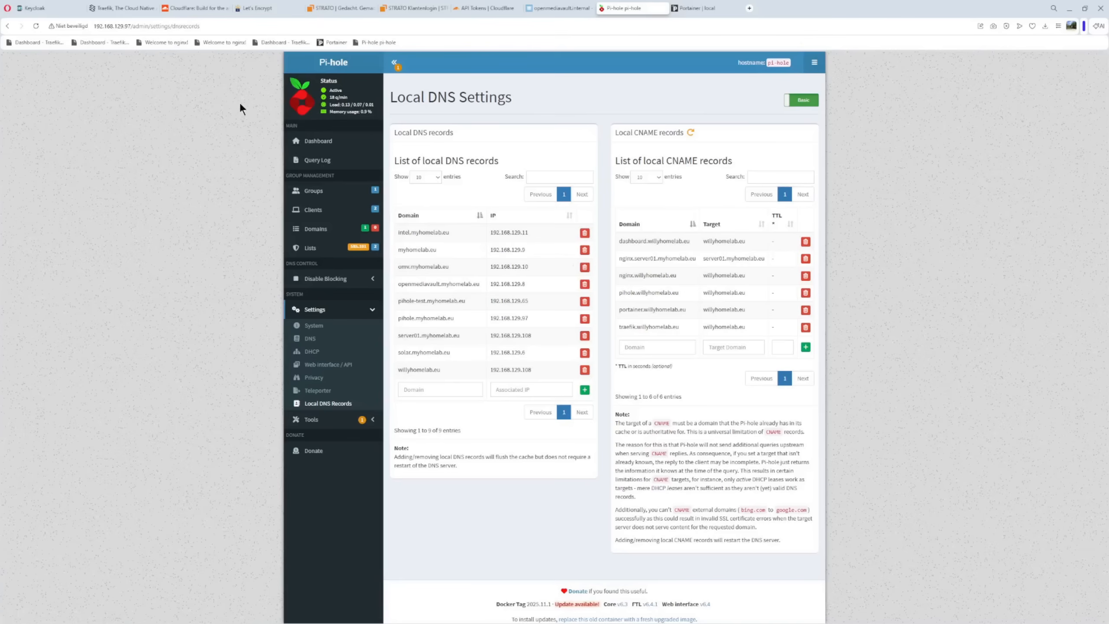
Check the Portainer home page and load the Traefik dashboard at dashboard.willyhomelab.eu in a new browser tab
{"action": "left_click", "coordinate": [100, 26]}
{"action": "left_click", "coordinate": [698, 7]}
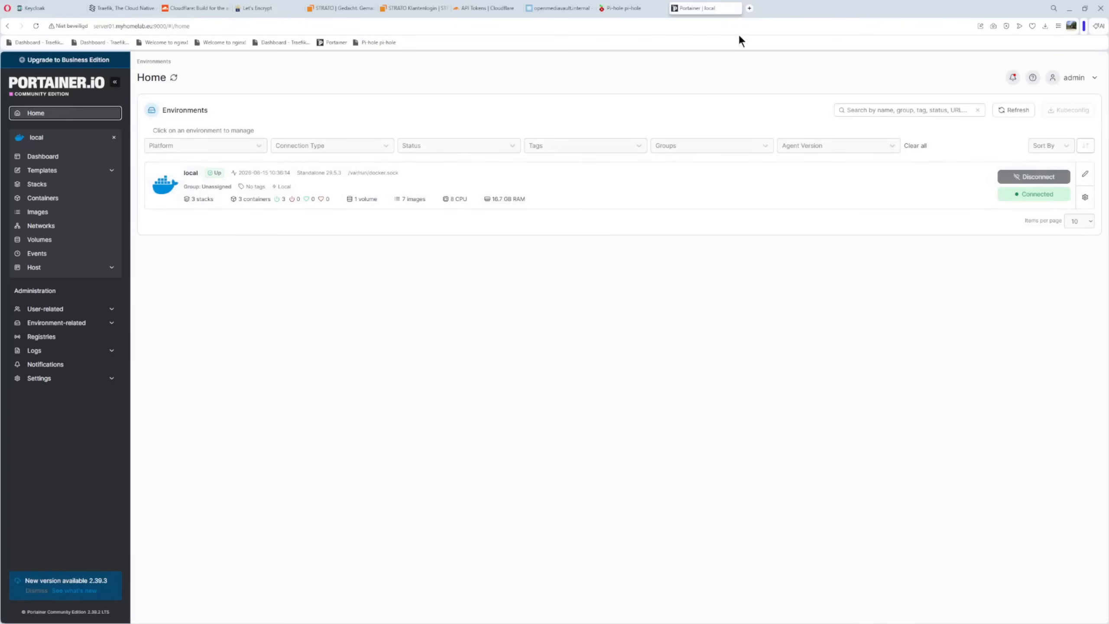
{"action": "left_click", "coordinate": [750, 9]}
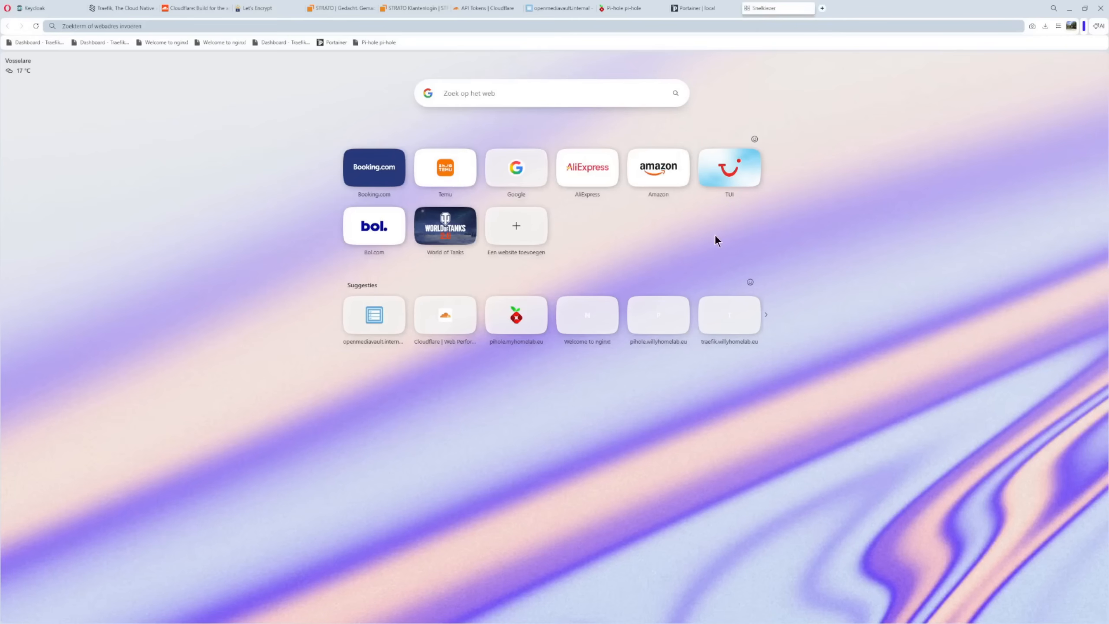
{"action": "left_click", "coordinate": [36, 42]}
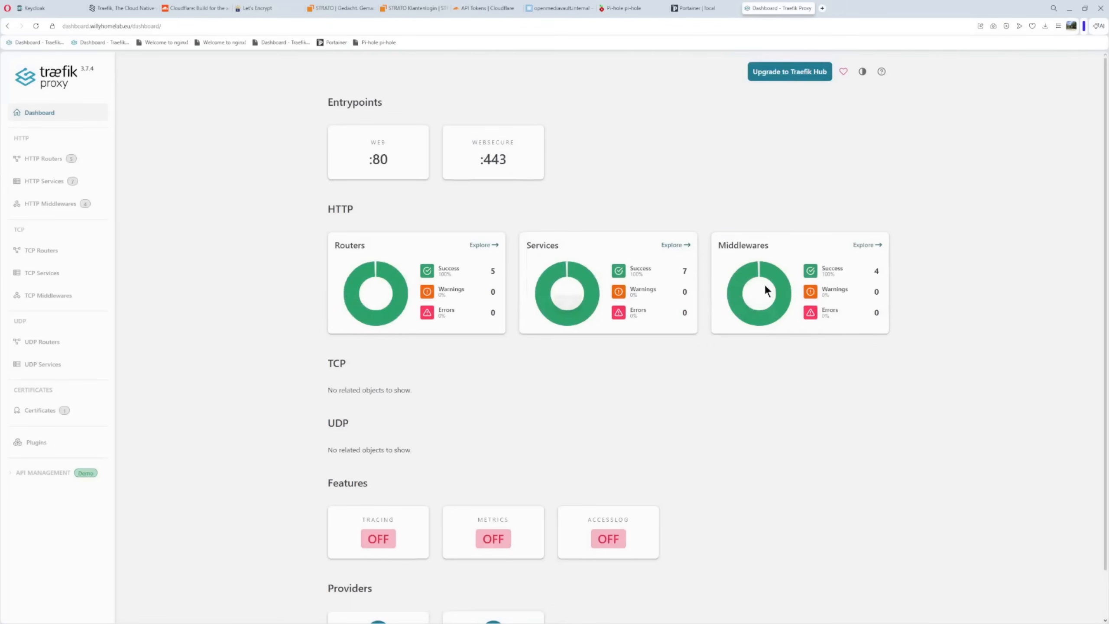
Inspect the issuer and validity period of the certificate for dashboard.willyhomelab.eu and close the certificate details
{"action": "left_click", "coordinate": [52, 26]}
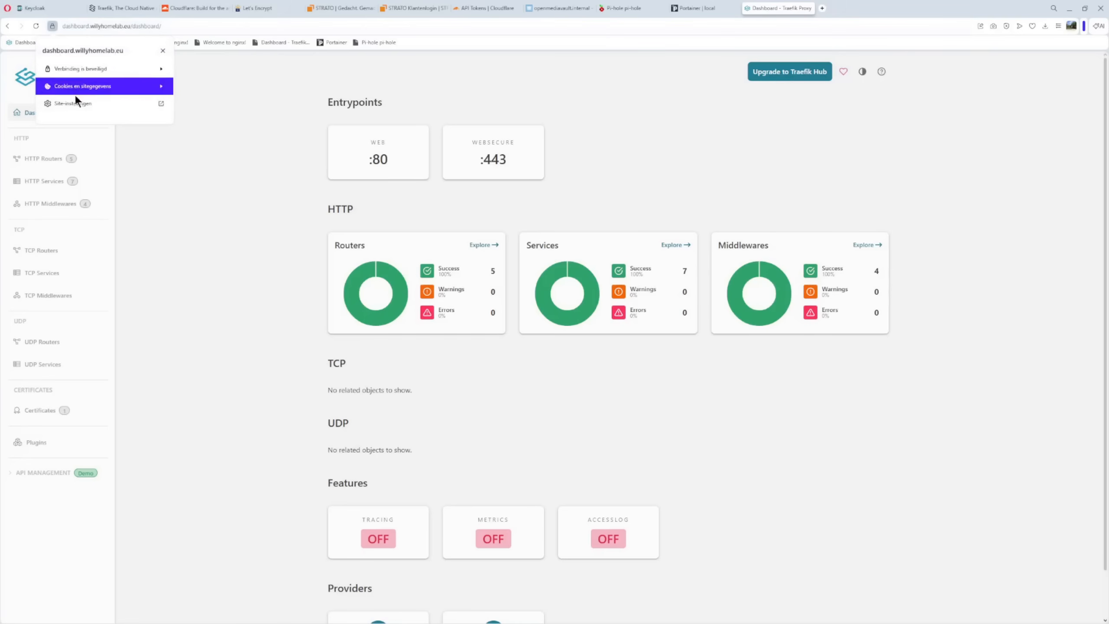
{"action": "left_click", "coordinate": [85, 69]}
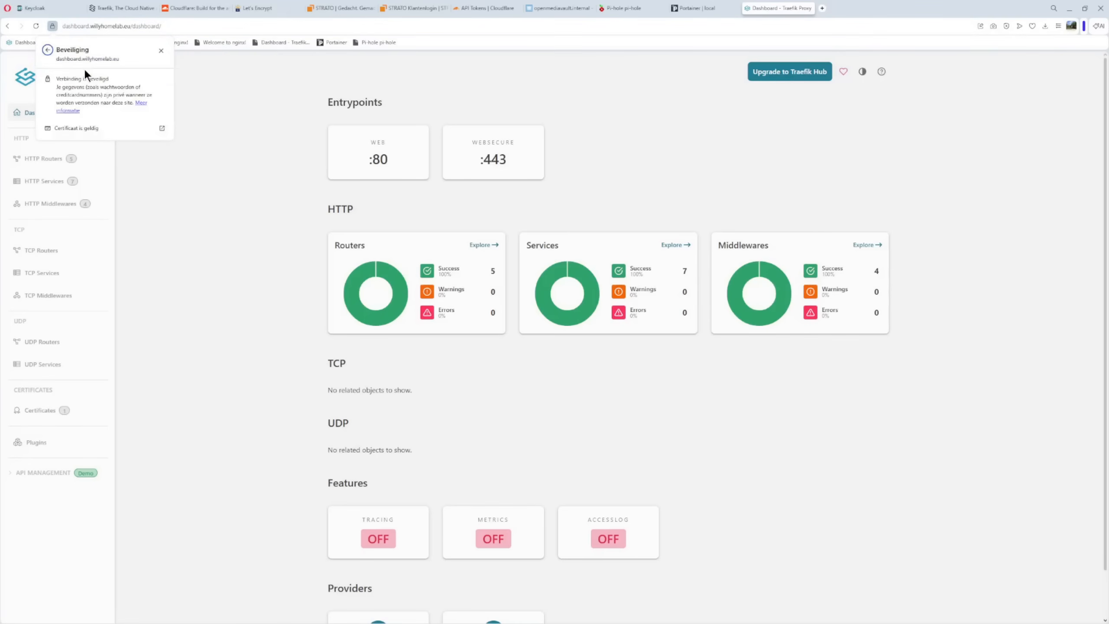
{"action": "left_click", "coordinate": [82, 131]}
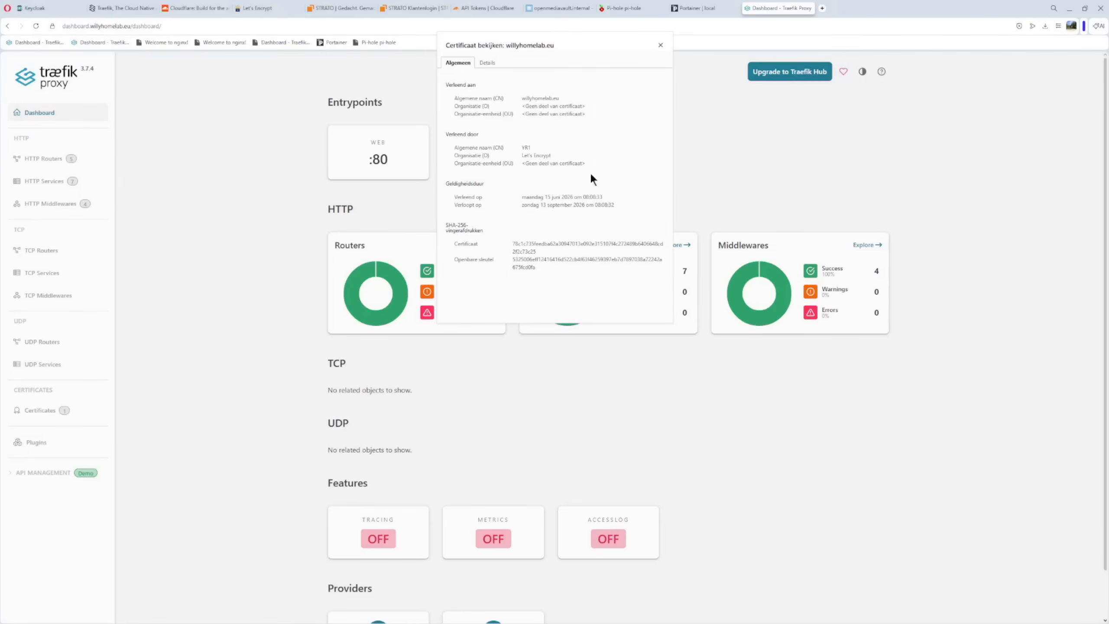
{"action": "left_click_drag", "start_coordinate": [517, 142], "coordinate": [628, 181]}
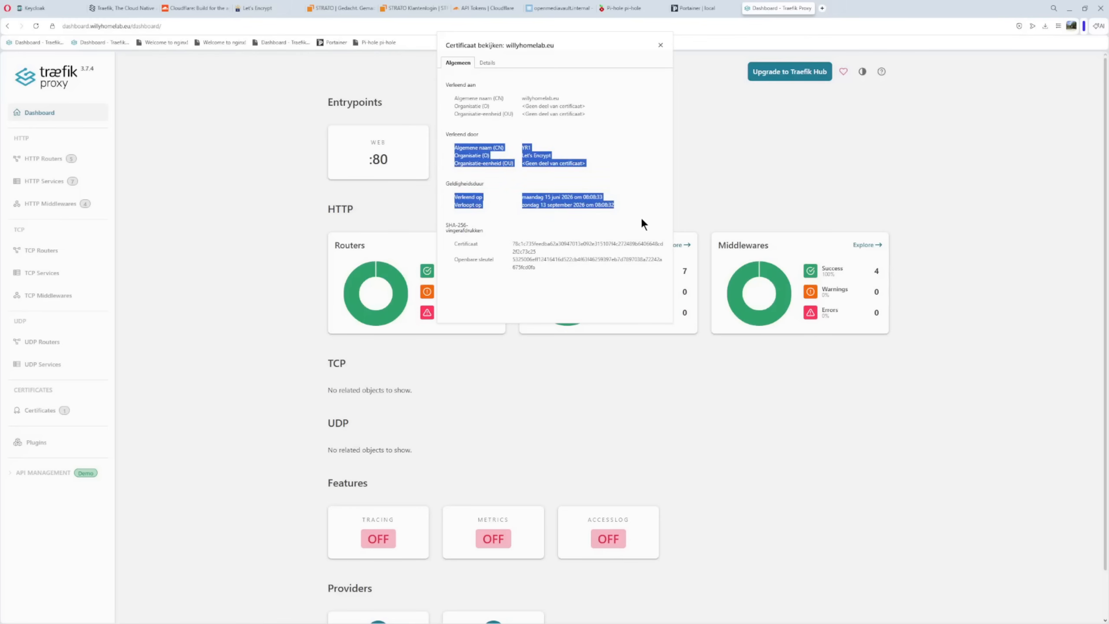
{"action": "left_click", "coordinate": [603, 221]}
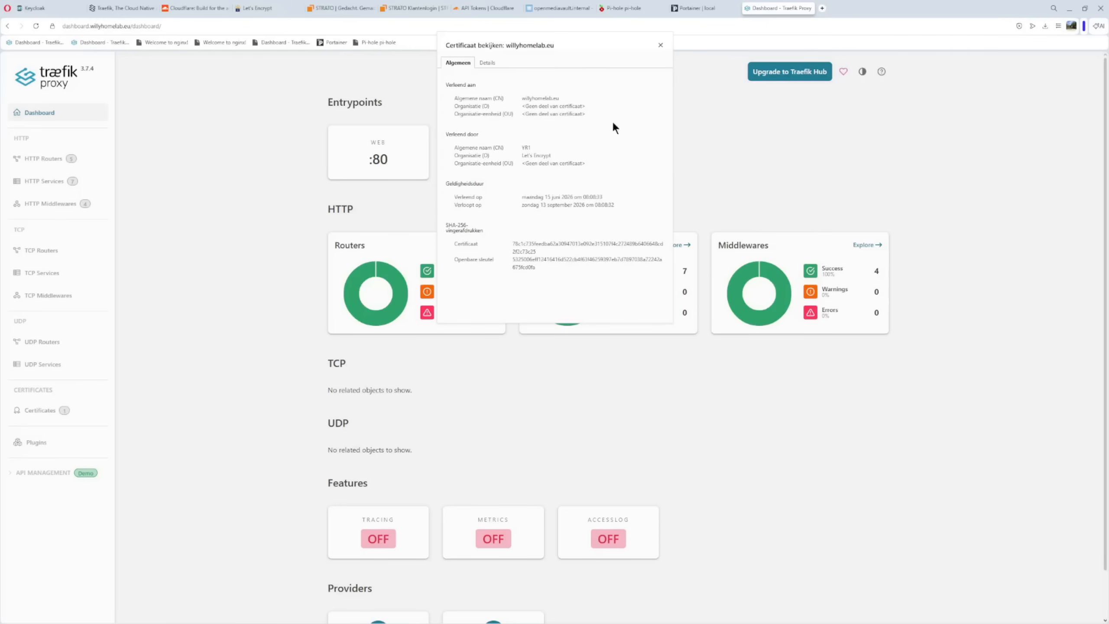
{"action": "left_click", "coordinate": [660, 46]}
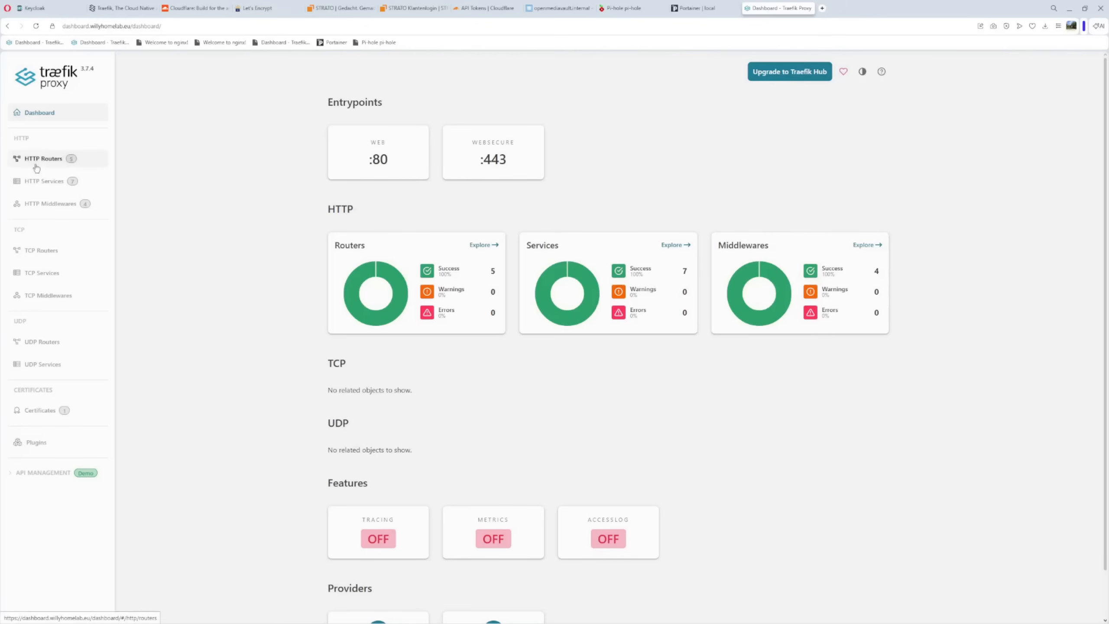
Review Traefik's HTTP routers with their host rules, entrypoints and assigned services
{"action": "left_click", "coordinate": [44, 159]}
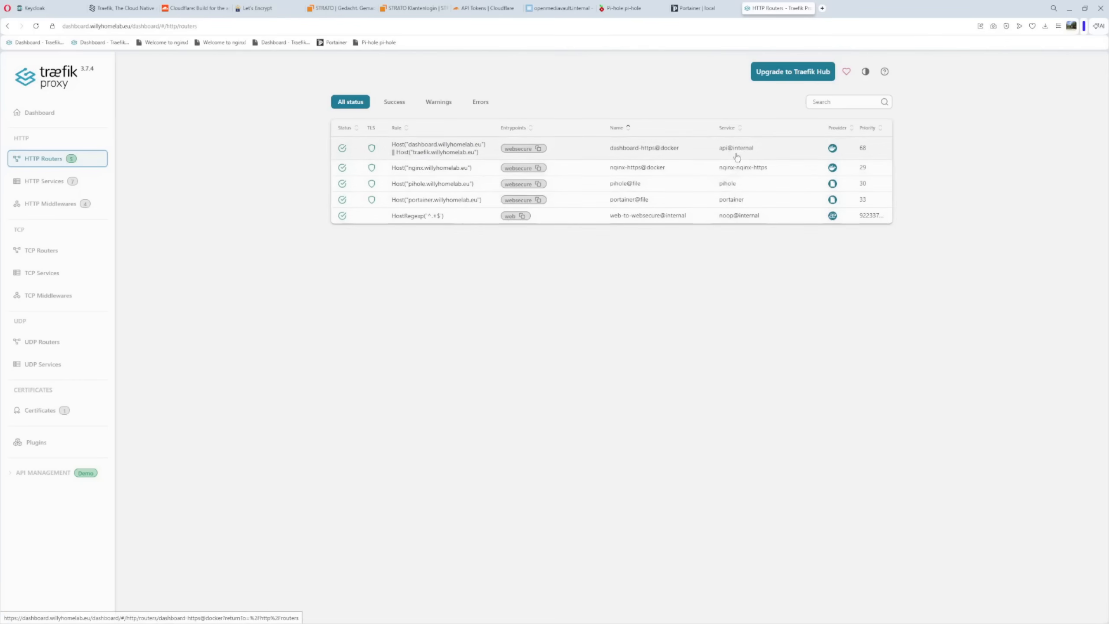
{"action": "mouse_move", "coordinate": [742, 153]}
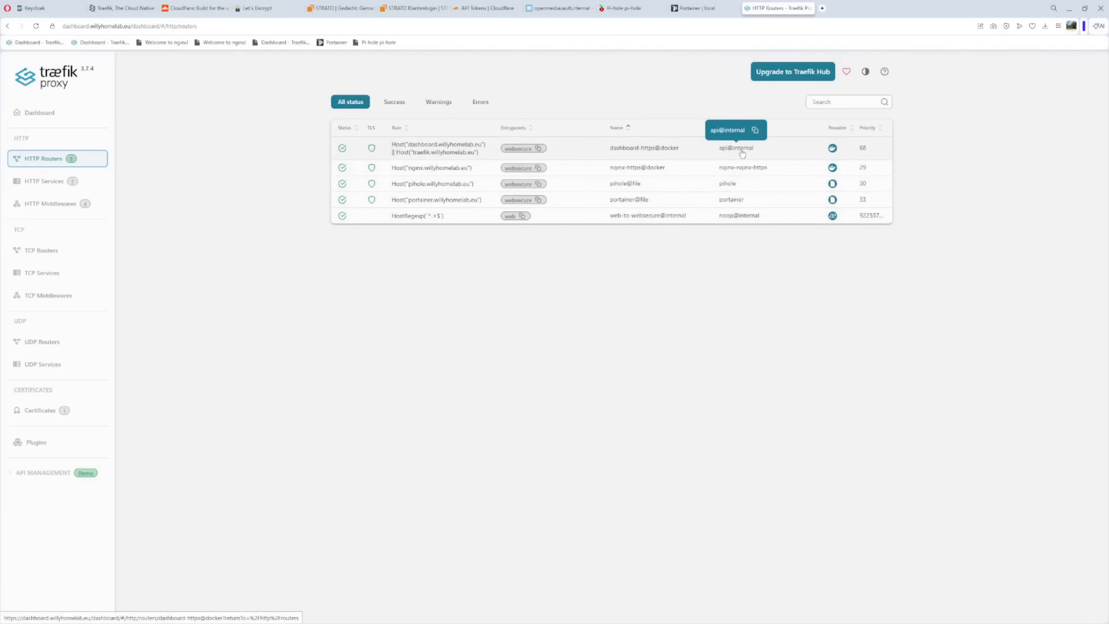
{"action": "mouse_move", "coordinate": [744, 174]}
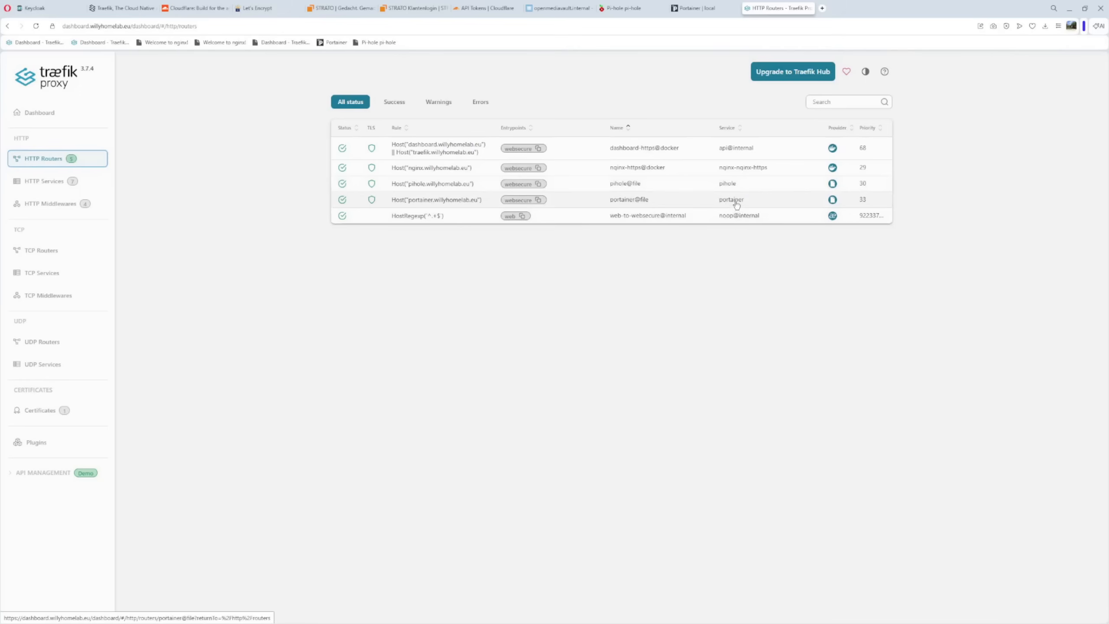
{"action": "mouse_move", "coordinate": [736, 205]}
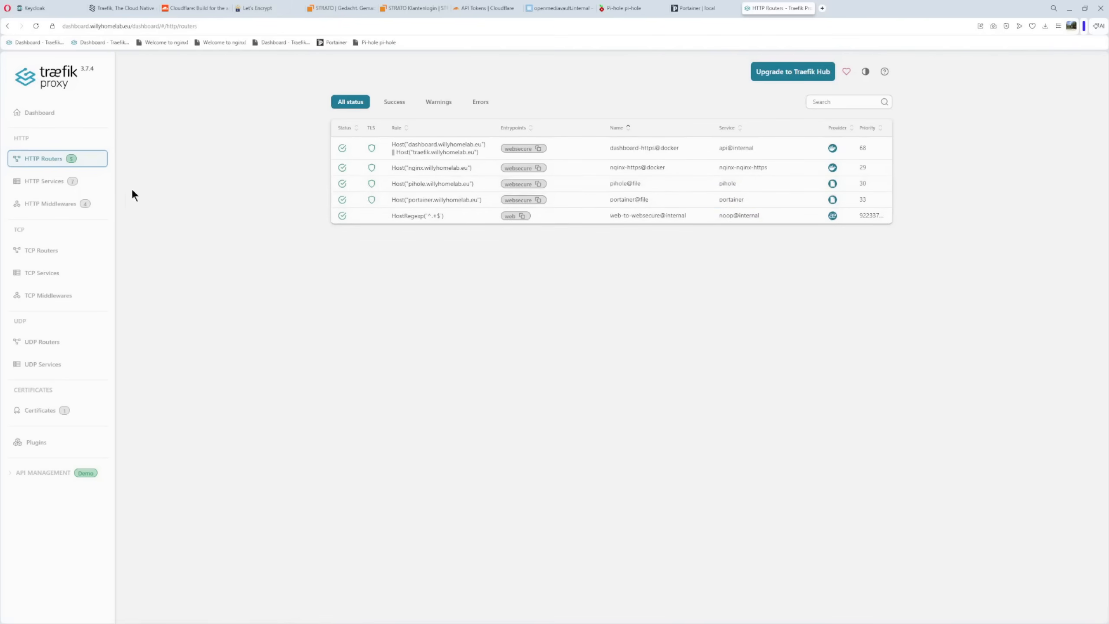
Review the lists of HTTP services and HTTP middlewares registered in Traefik
{"action": "left_click", "coordinate": [55, 181]}
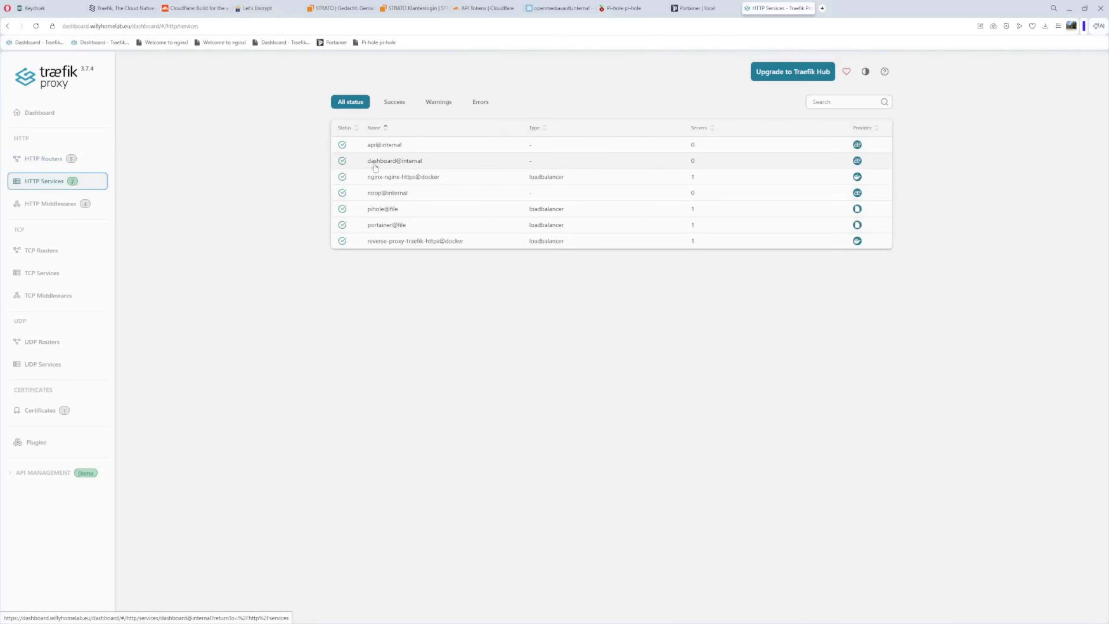
{"action": "mouse_move", "coordinate": [386, 147]}
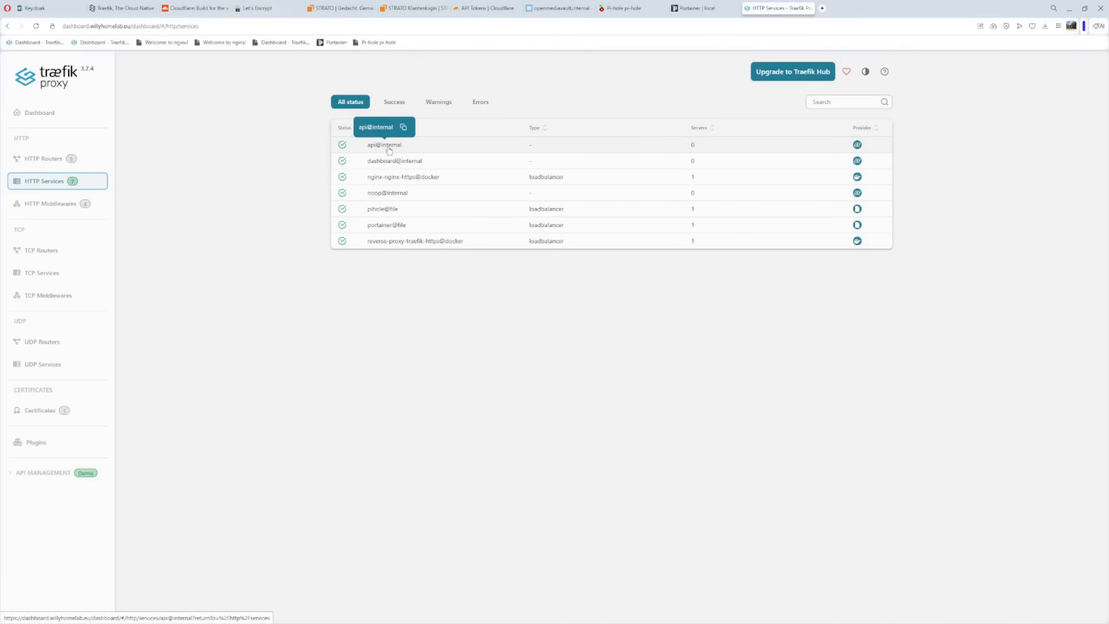
{"action": "mouse_move", "coordinate": [384, 177]}
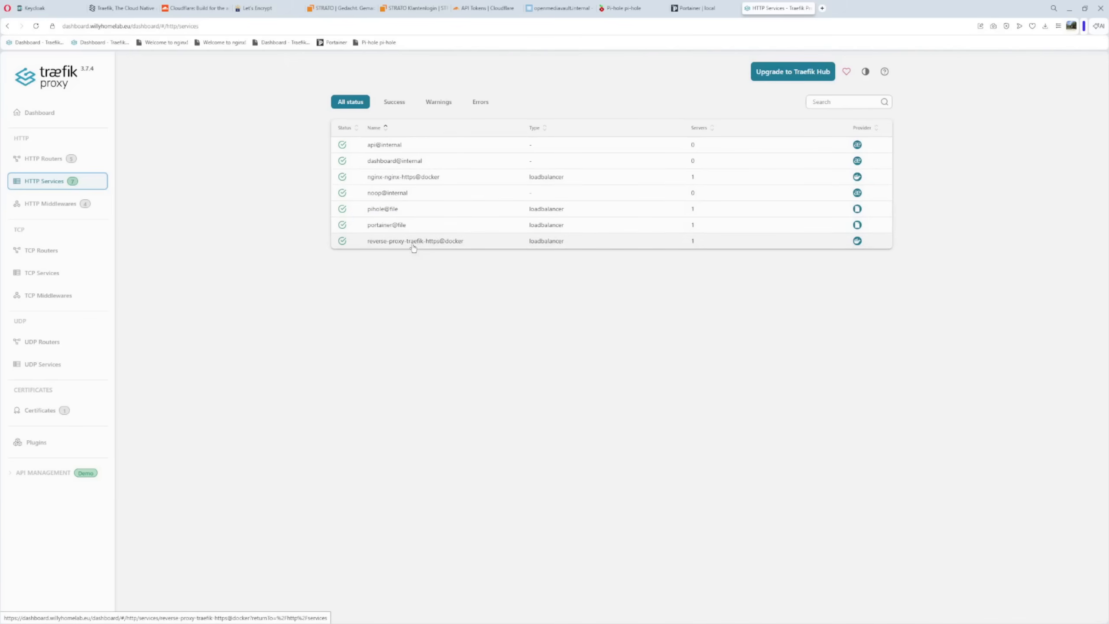
{"action": "left_click", "coordinate": [81, 207]}
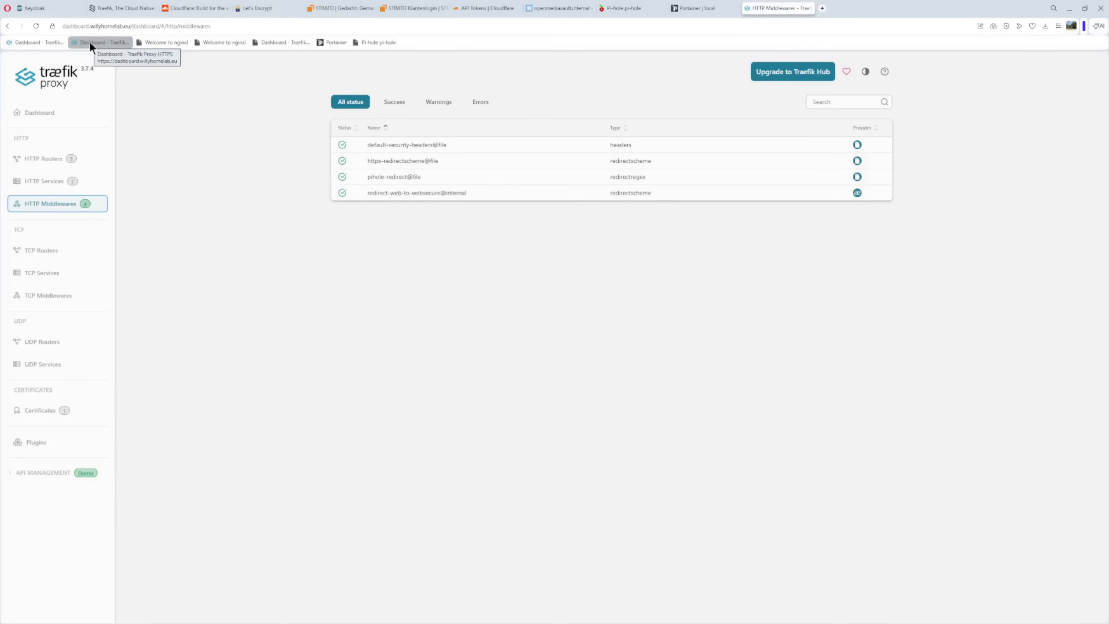
Load the second bookmarked Traefik dashboard address and the nginx.willyhomelab.eu site to check how each one opens
{"action": "right_click", "coordinate": [38, 44]}
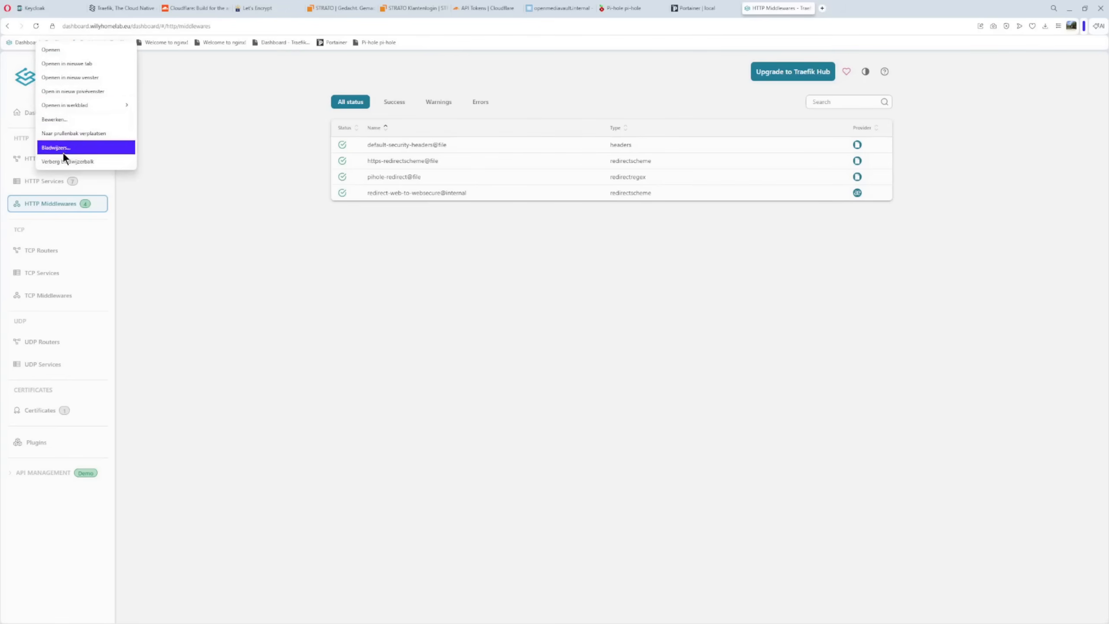
{"action": "left_click", "coordinate": [207, 112]}
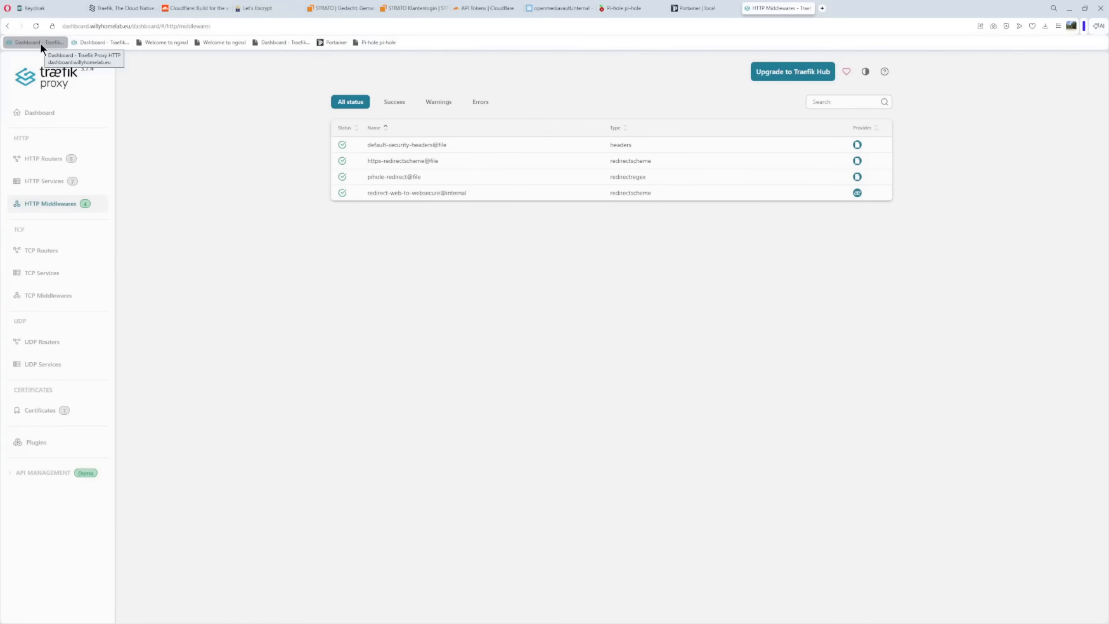
{"action": "left_click", "coordinate": [91, 42]}
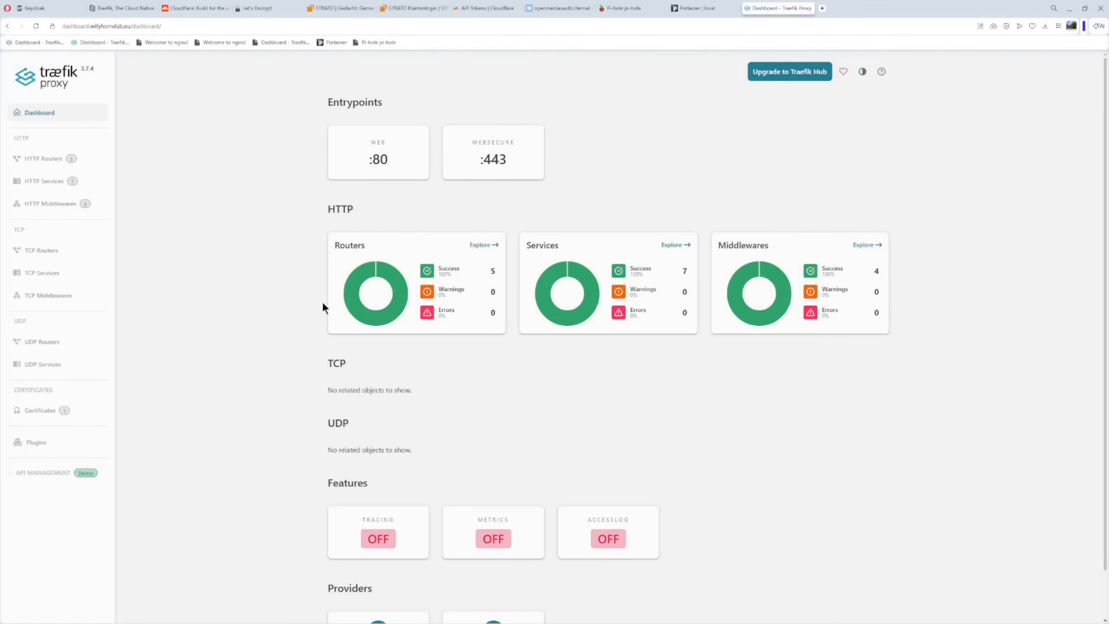
{"action": "left_click", "coordinate": [156, 42]}
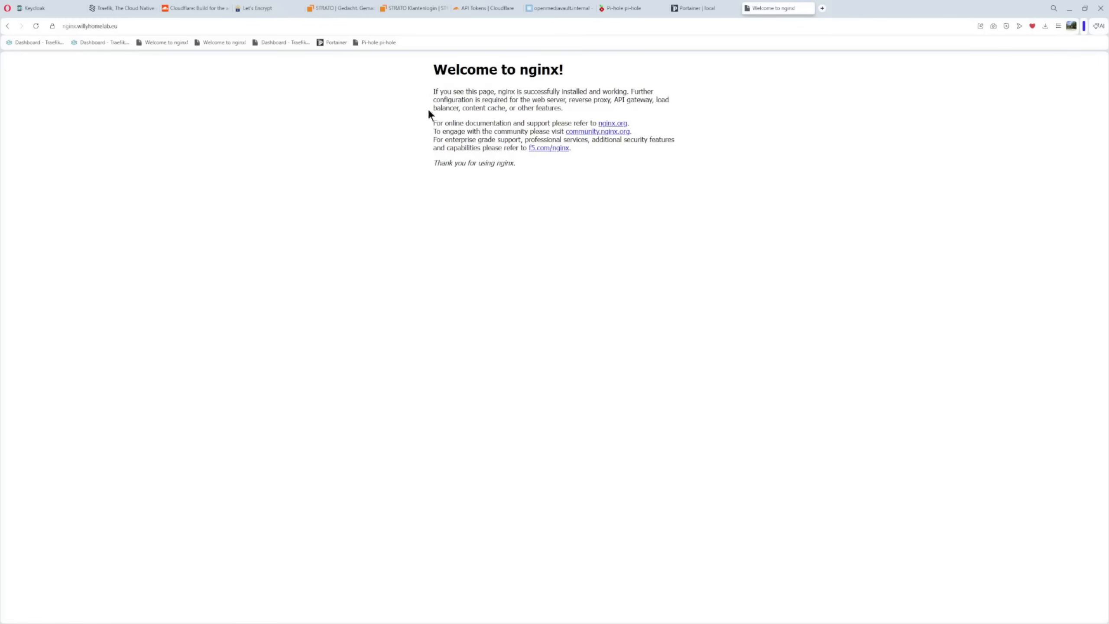
{"action": "left_click", "coordinate": [114, 25]}
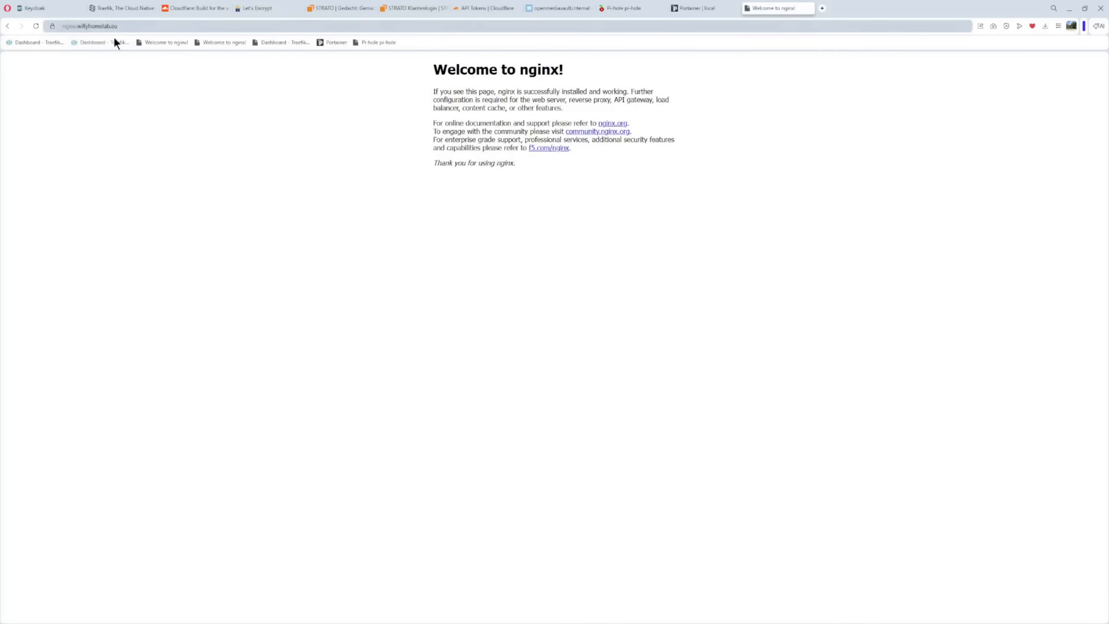
{"action": "left_click", "coordinate": [158, 46]}
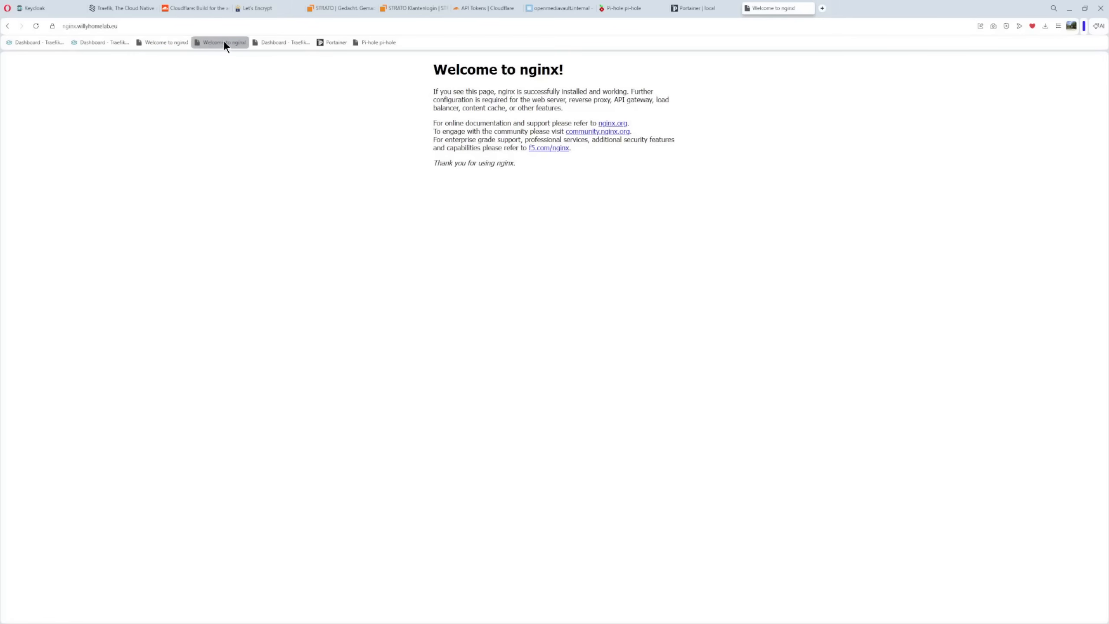
View the HTTP routers list on traefik.willyhomelab.eu and load the Portainer login page at portainer.willyhomelab.eu
{"action": "left_click", "coordinate": [284, 44]}
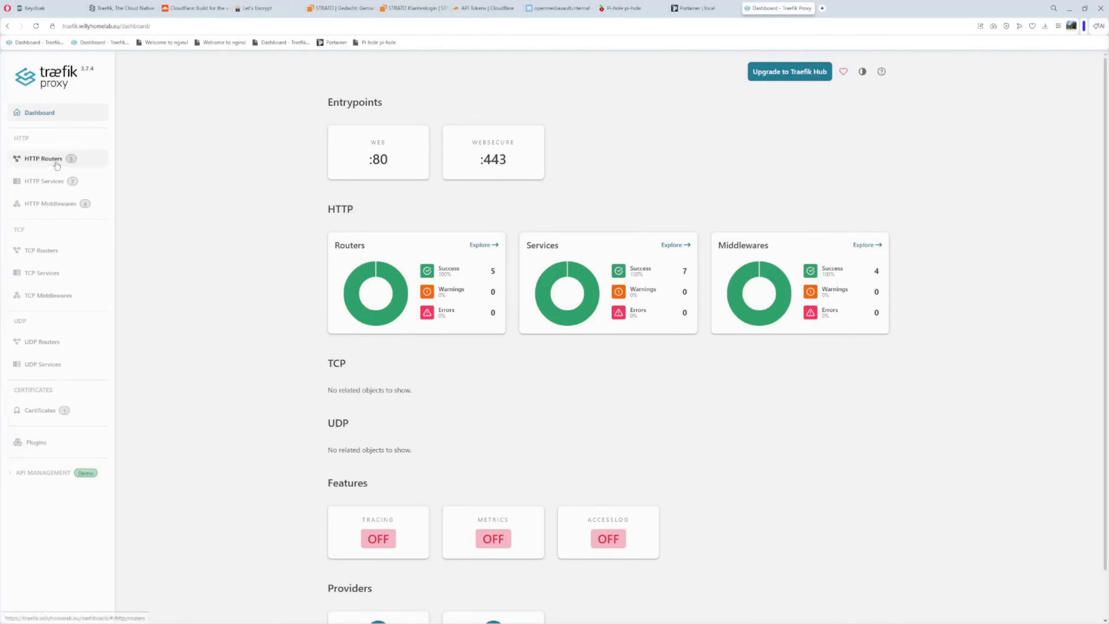
{"action": "left_click", "coordinate": [51, 160]}
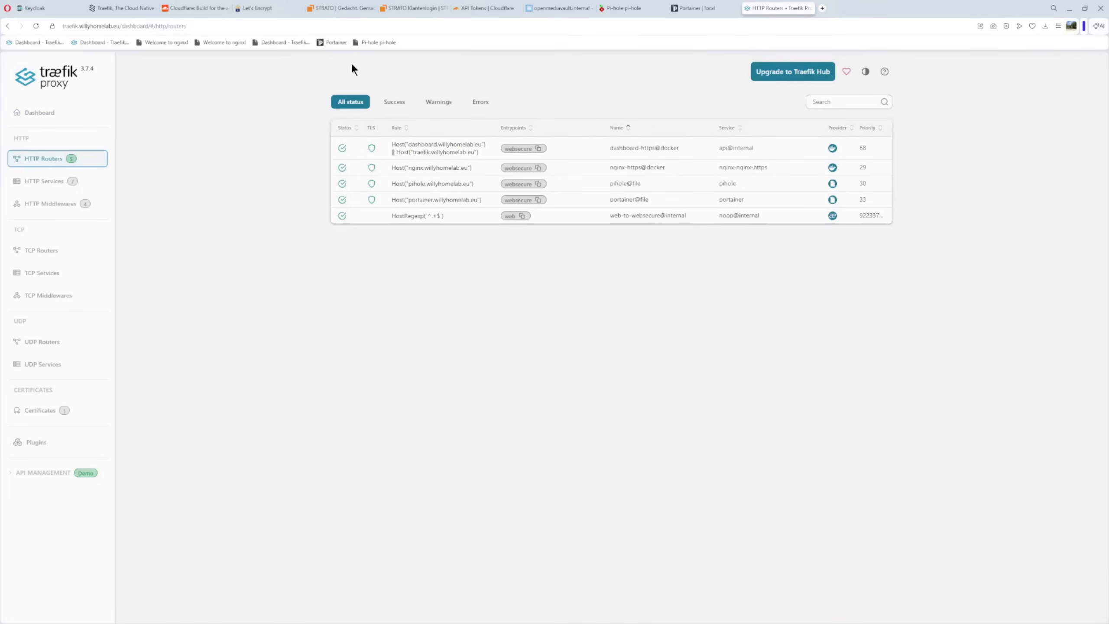
{"action": "left_click", "coordinate": [330, 42]}
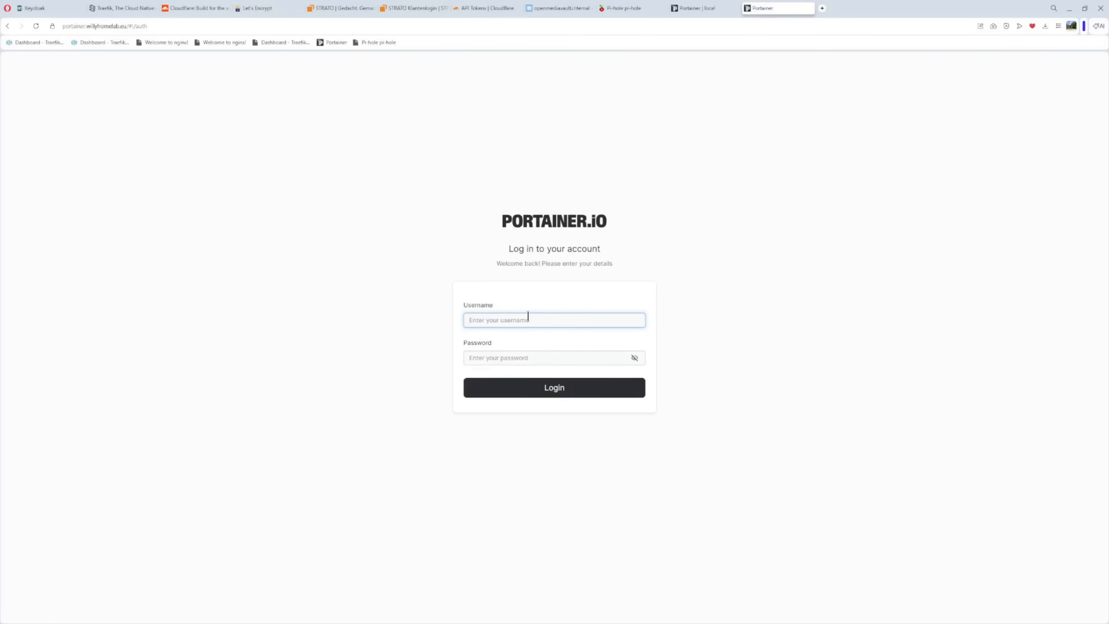
Load the Pi-hole login page at pihole.willyhomelab.eu and inspect its certificate's issuer and validity period
{"action": "left_click", "coordinate": [372, 42]}
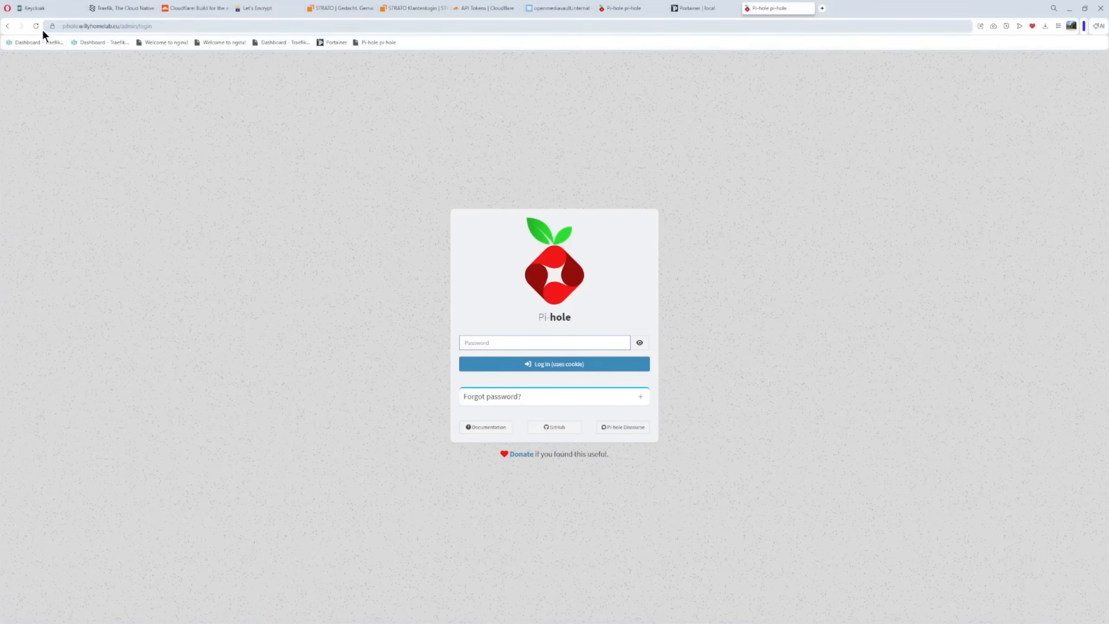
{"action": "left_click", "coordinate": [53, 25]}
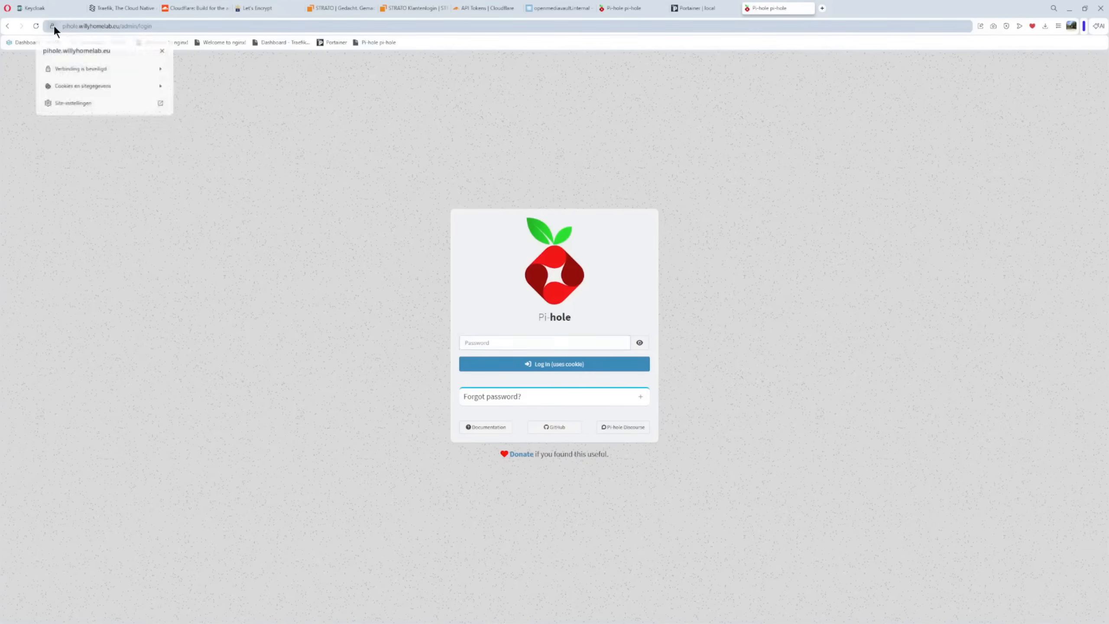
{"action": "left_click", "coordinate": [77, 69]}
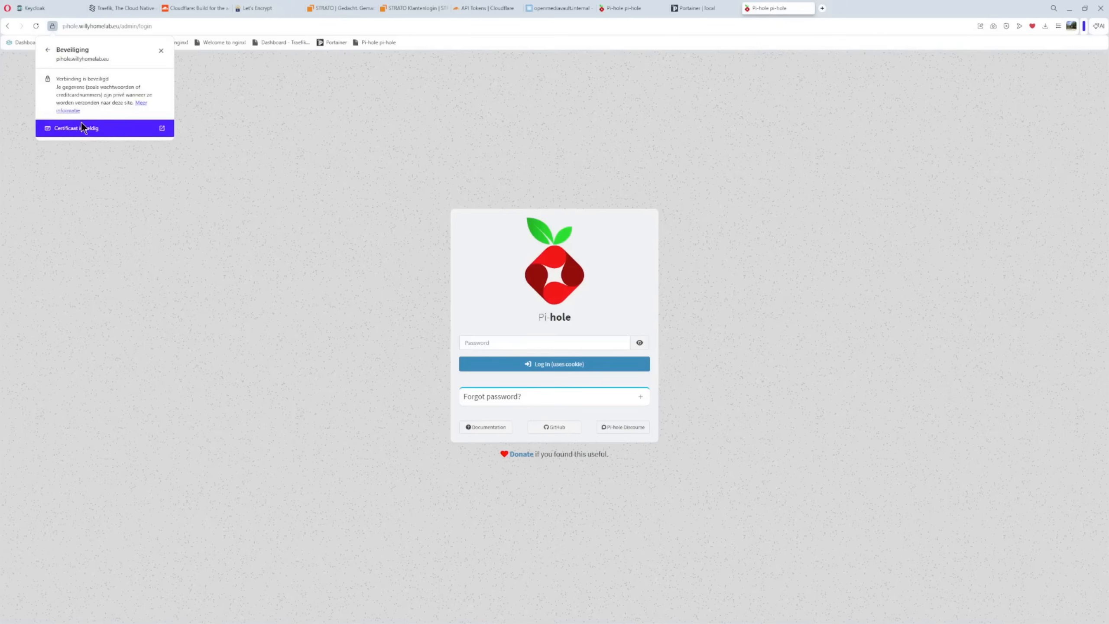
{"action": "left_click", "coordinate": [83, 133]}
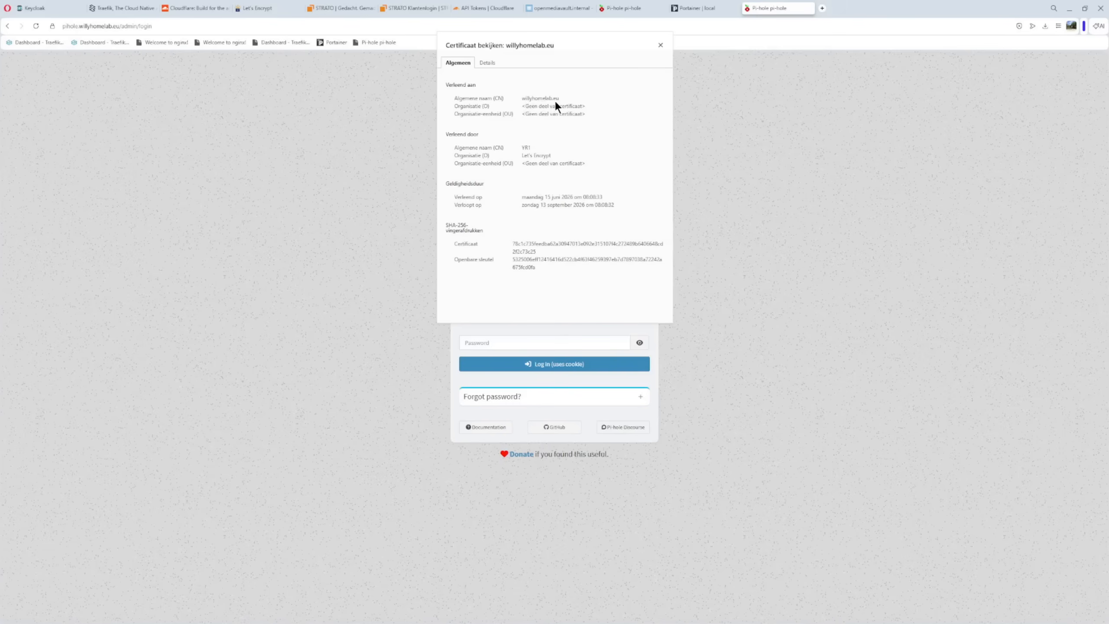
{"action": "left_click_drag", "start_coordinate": [516, 139], "coordinate": [586, 167]}
{"action": "left_click", "coordinate": [567, 213]}
{"action": "left_click_drag", "start_coordinate": [519, 197], "coordinate": [587, 203]}
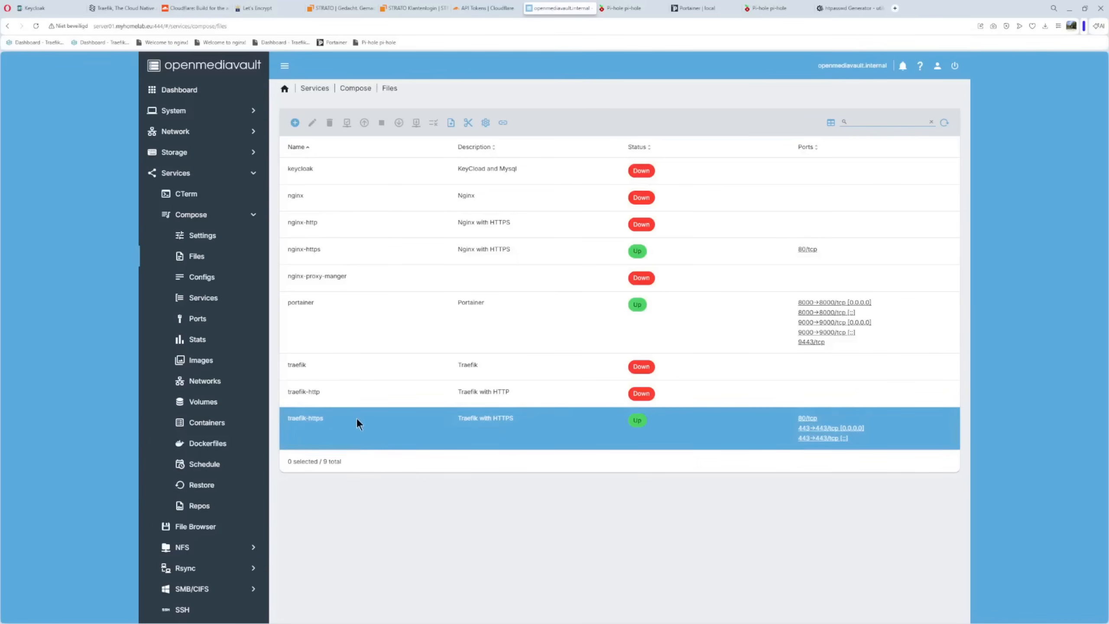
In openmediavault, view the dashboard credentials variable in the traefik-https compose file's environment, and switch to the htpasswd Generator page
{"action": "left_click", "coordinate": [329, 425]}
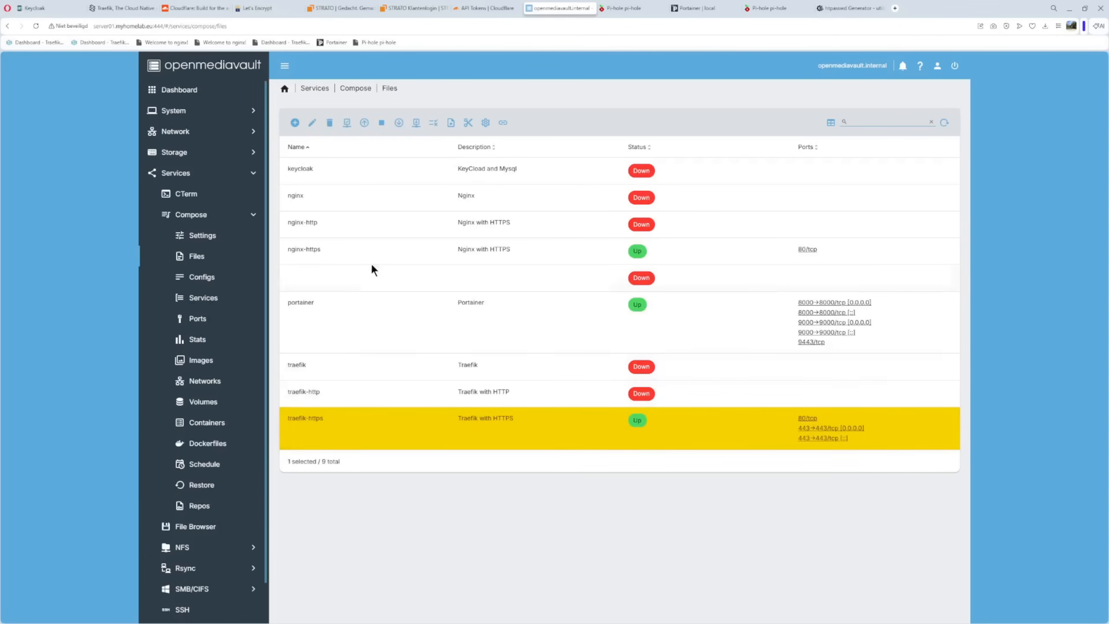
{"action": "left_click", "coordinate": [312, 123]}
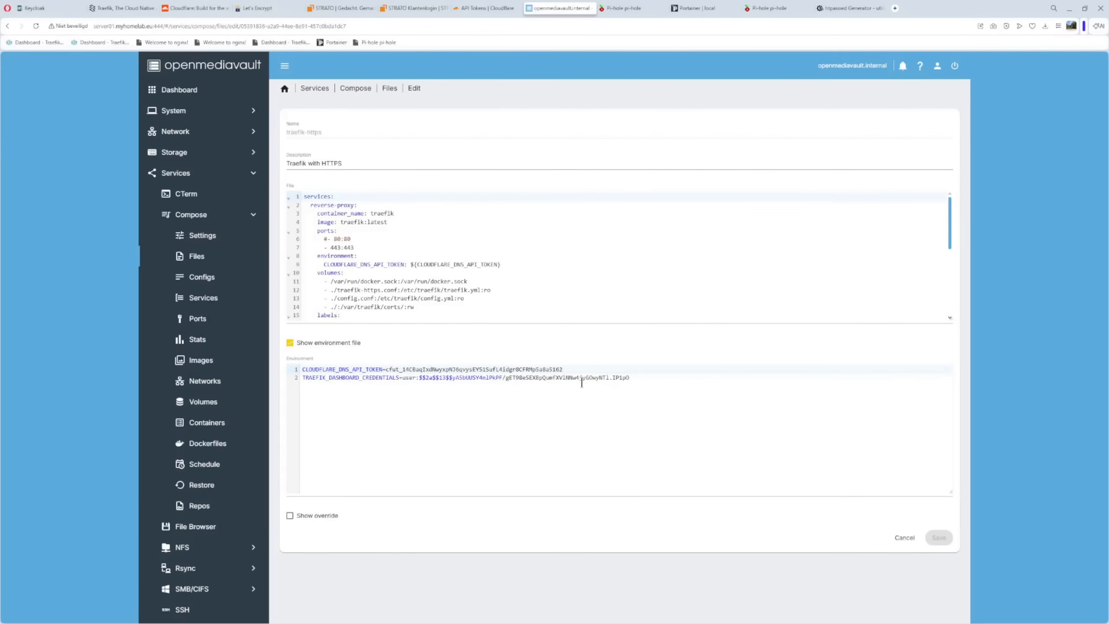
{"action": "left_click", "coordinate": [461, 404]}
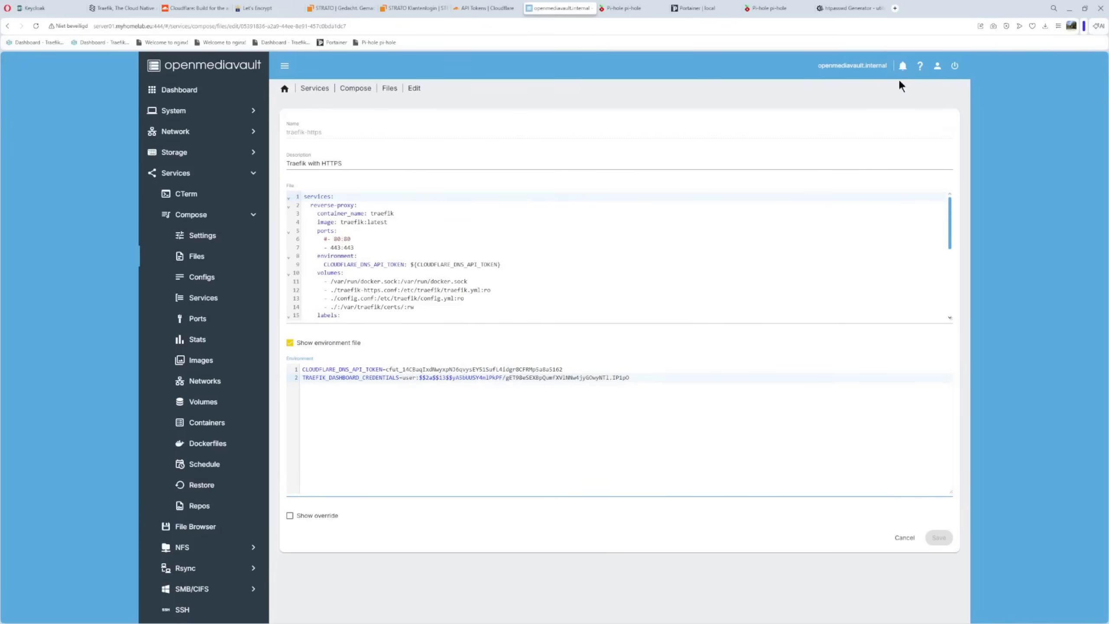
{"action": "left_click", "coordinate": [852, 8]}
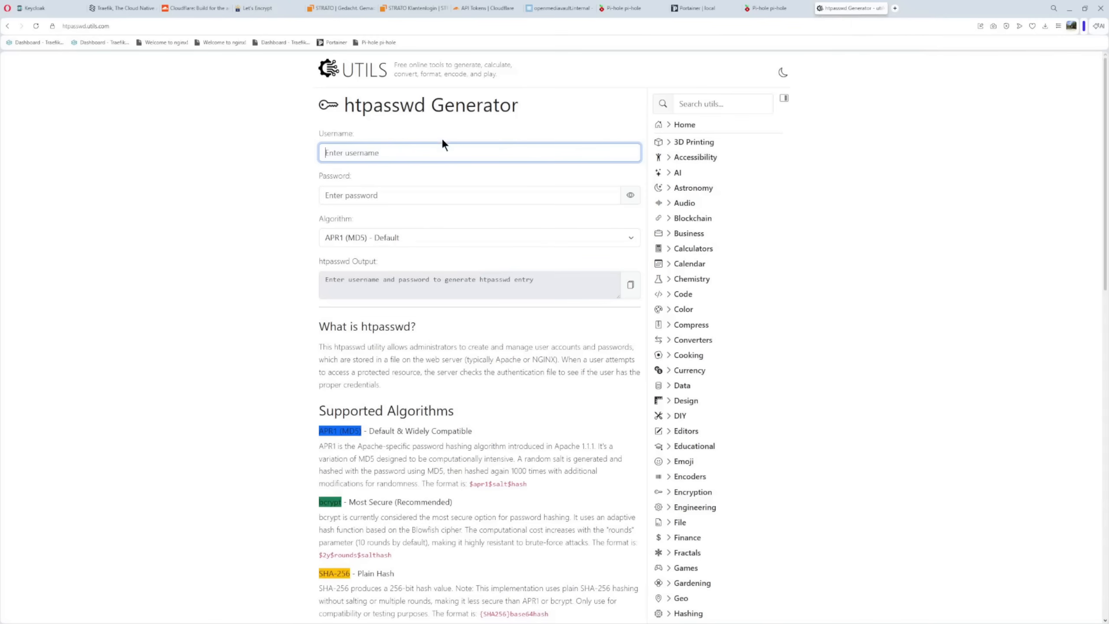
Generate an APR1 (MD5) htpasswd entry for the username "user" with the account password, and select the resulting output text
{"action": "type", "text": "user"}
{"action": "left_click", "coordinate": [421, 195]}
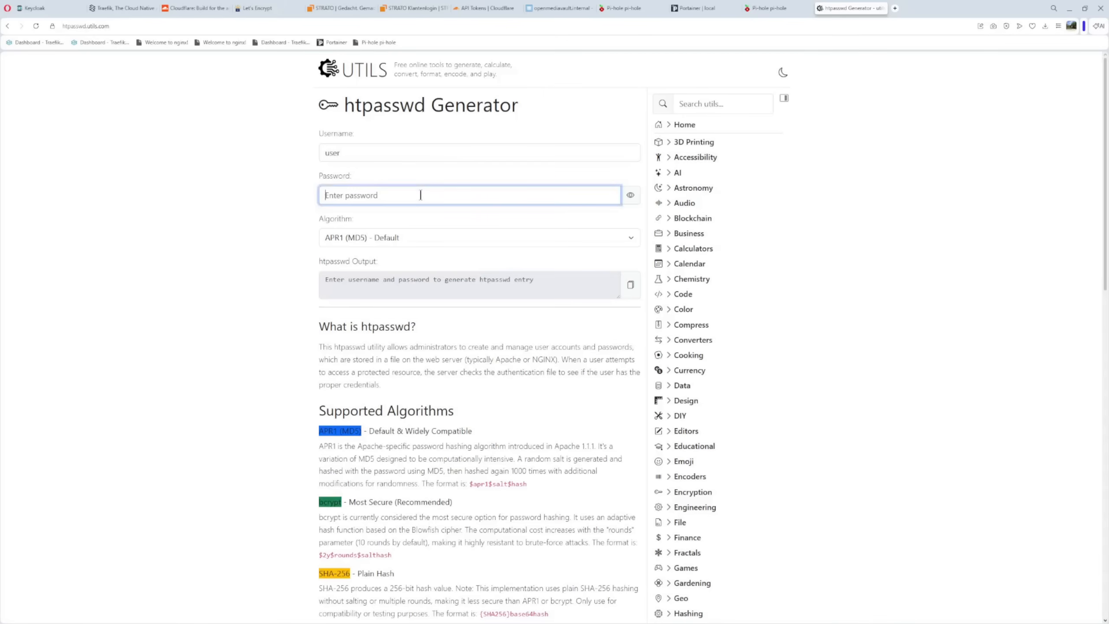
{"action": "type", "text": "password"}
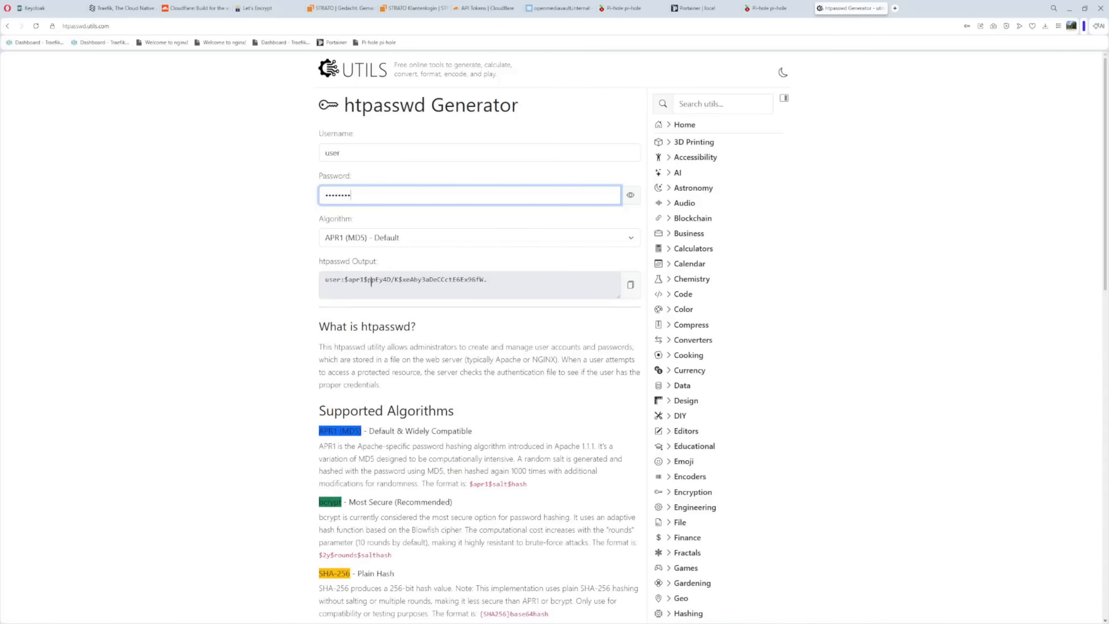
{"action": "left_click_drag", "start_coordinate": [323, 280], "coordinate": [507, 282]}
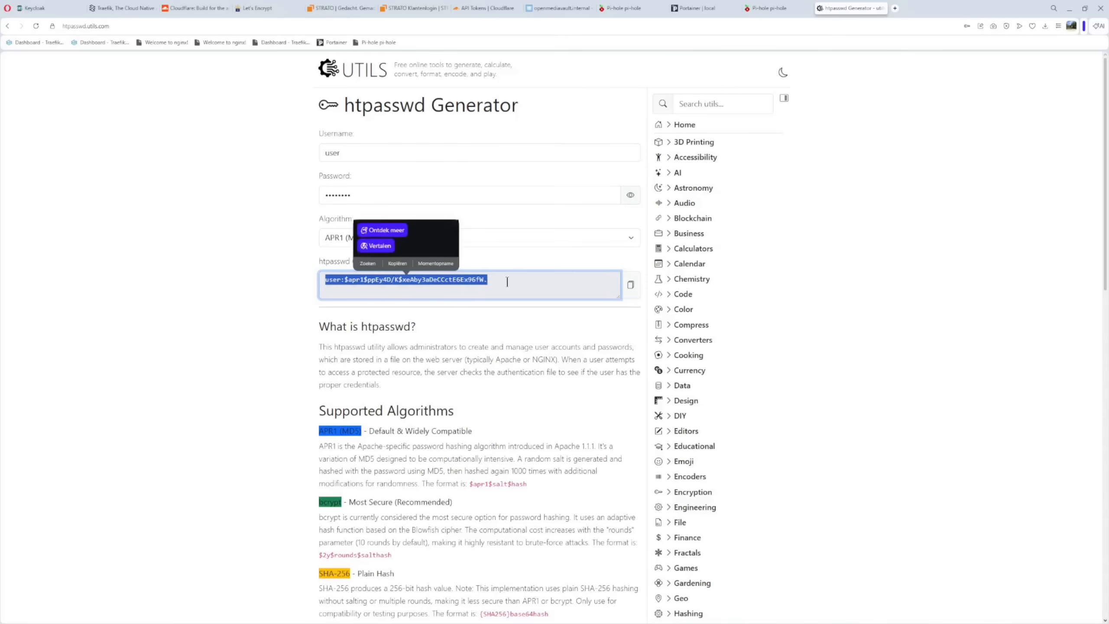
{"action": "left_click", "coordinate": [404, 292]}
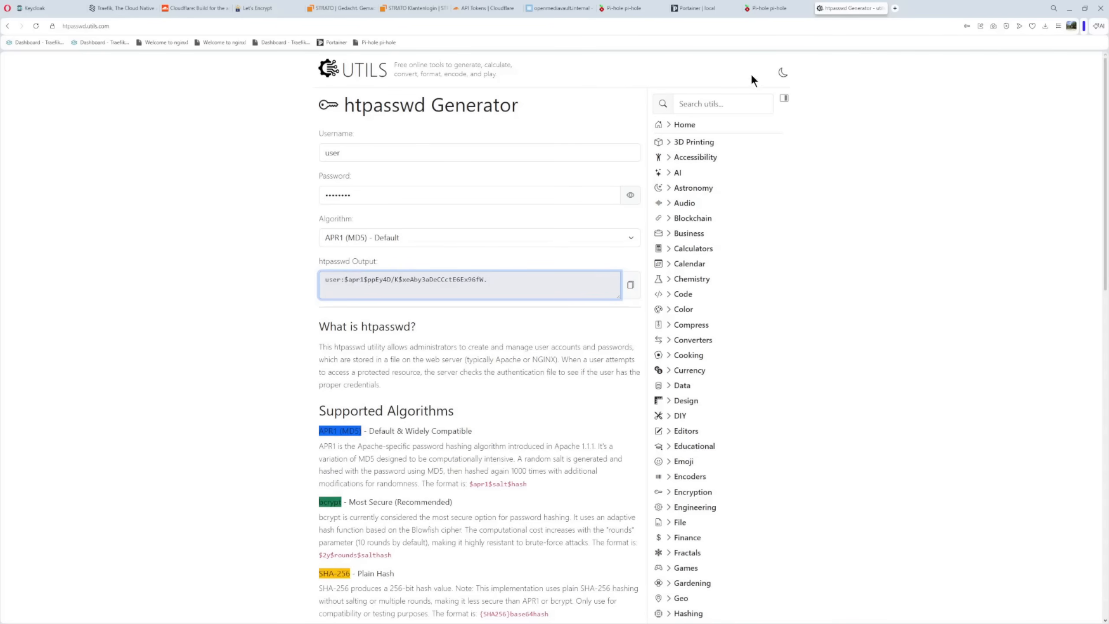
In openmediavault's traefik-https compose file, uncomment the dashboard-https auth middleware and basicauth users labels, and save the file
{"action": "left_click", "coordinate": [585, 12]}
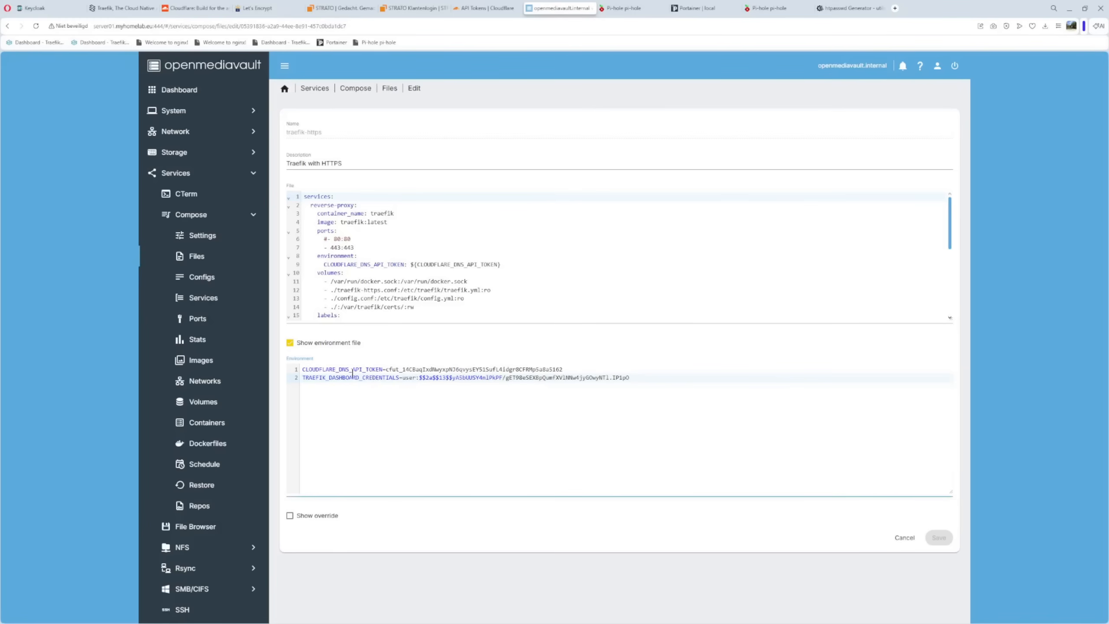
{"action": "left_click", "coordinate": [420, 378]}
{"action": "scroll", "coordinate": [460, 250], "scroll_direction": "down", "scroll_amount": 4}
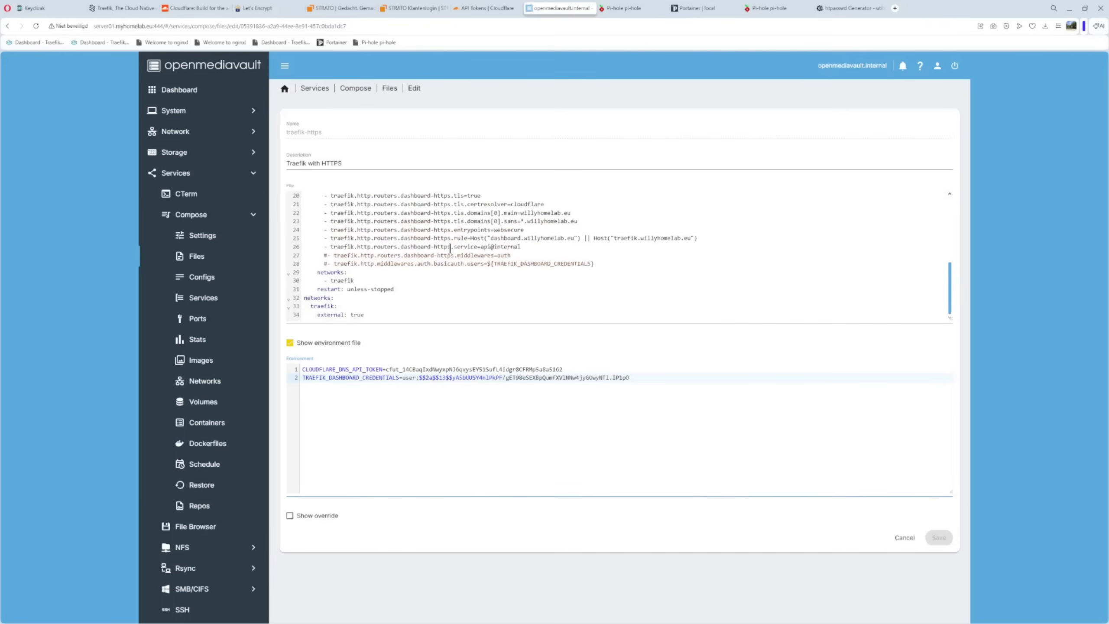
{"action": "left_click", "coordinate": [323, 256]}
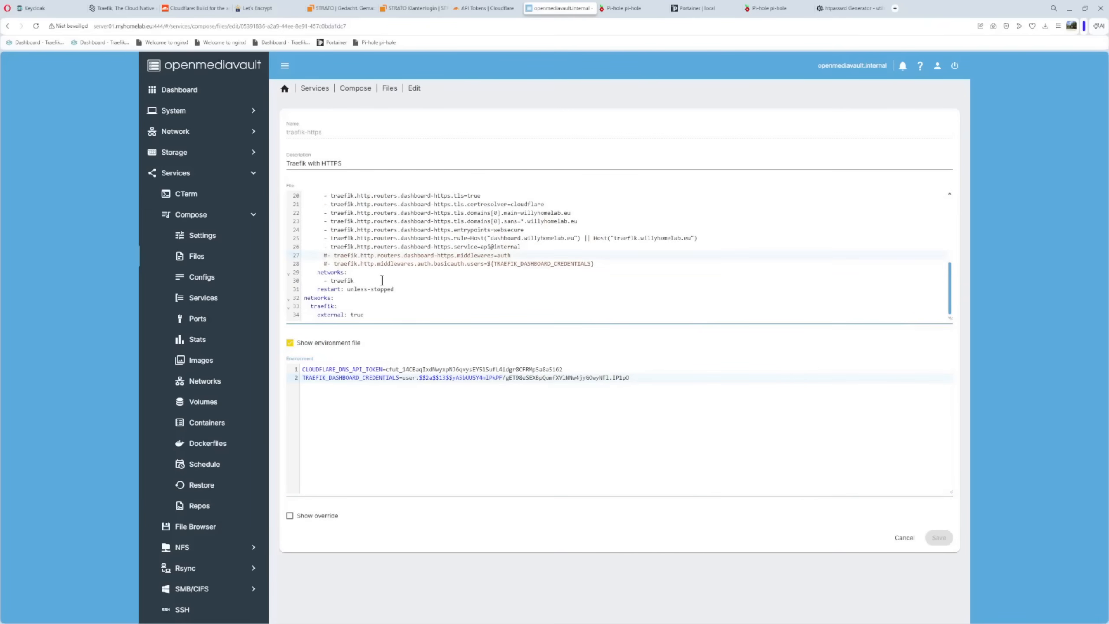
{"action": "key", "text": "Delete"}
{"action": "key", "text": "Down"}
{"action": "key", "text": "Delete"}
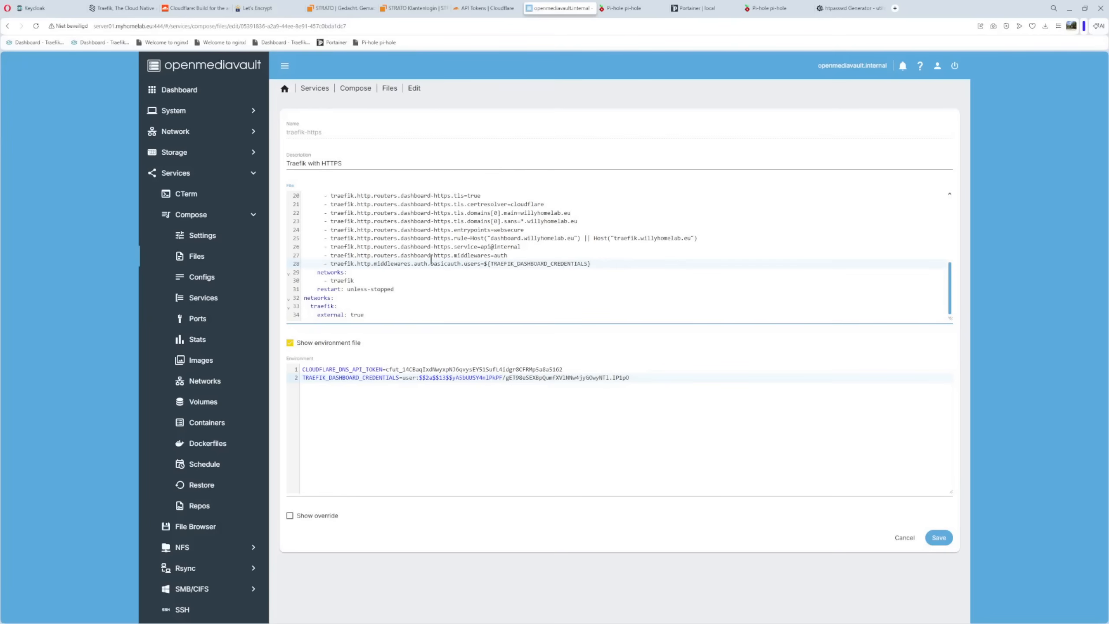
{"action": "left_click", "coordinate": [938, 538]}
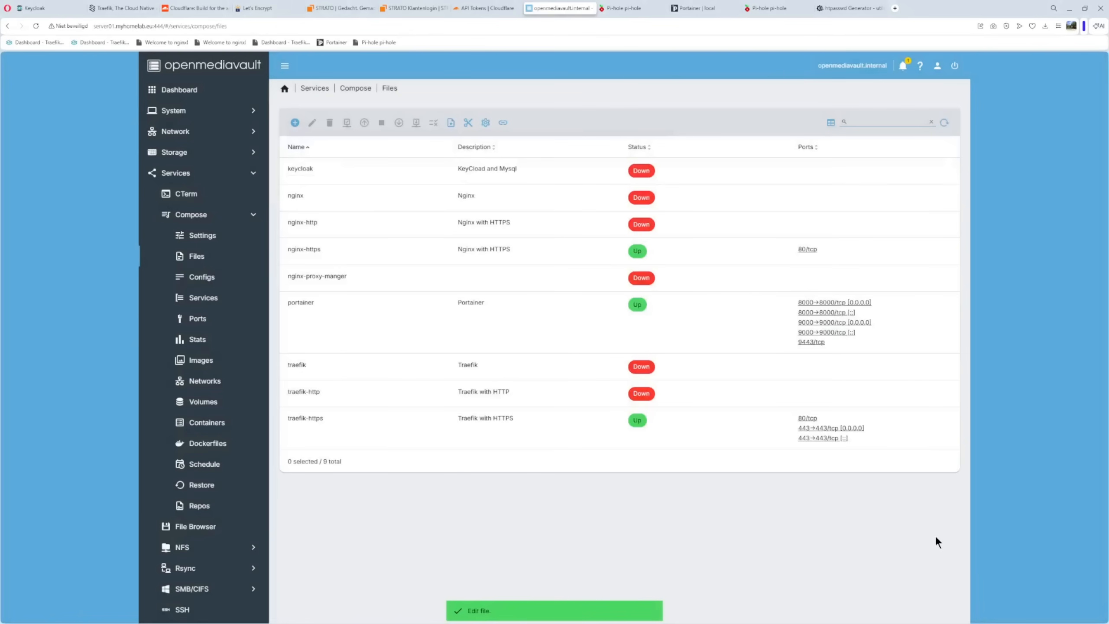
Take the traefik-https compose stack down and bring it back up
{"action": "left_click", "coordinate": [320, 423]}
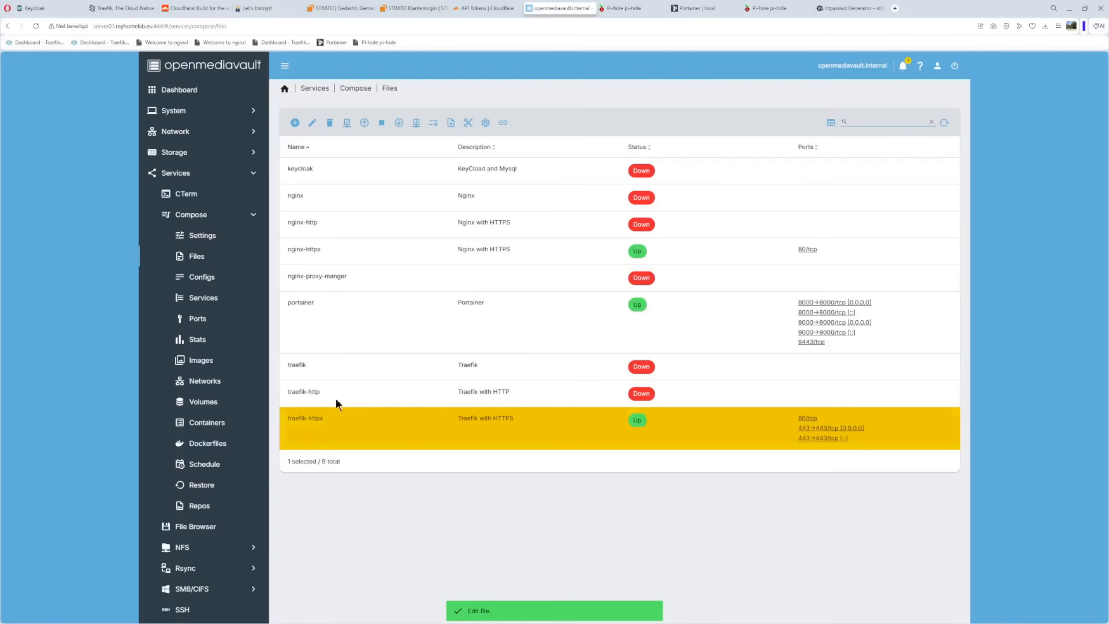
{"action": "left_click", "coordinate": [399, 124]}
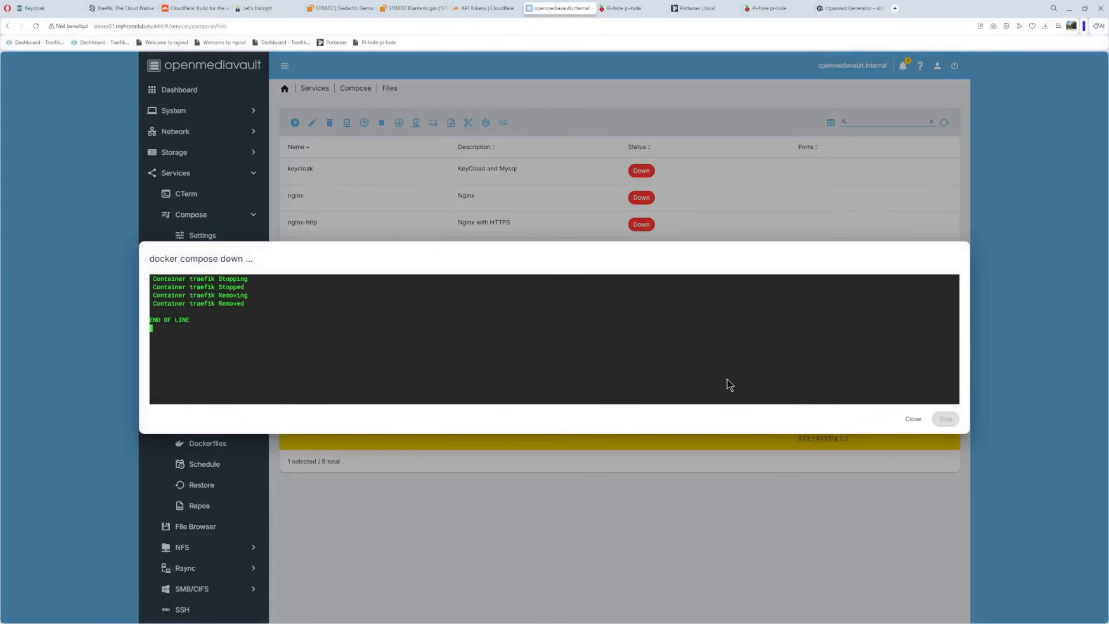
{"action": "left_click", "coordinate": [913, 419]}
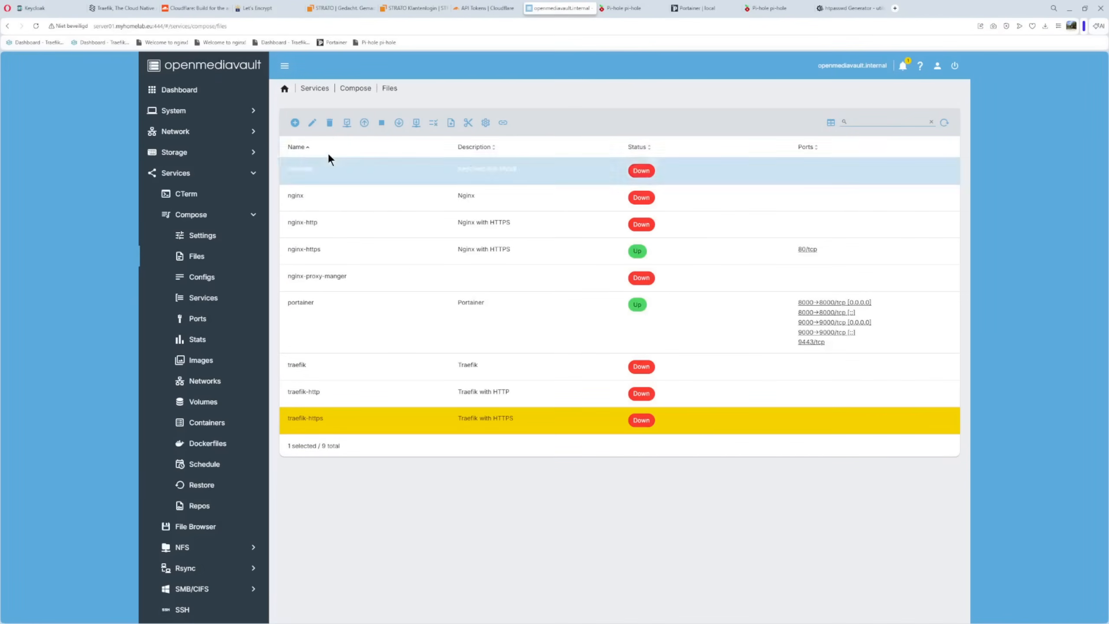
{"action": "left_click", "coordinate": [363, 123]}
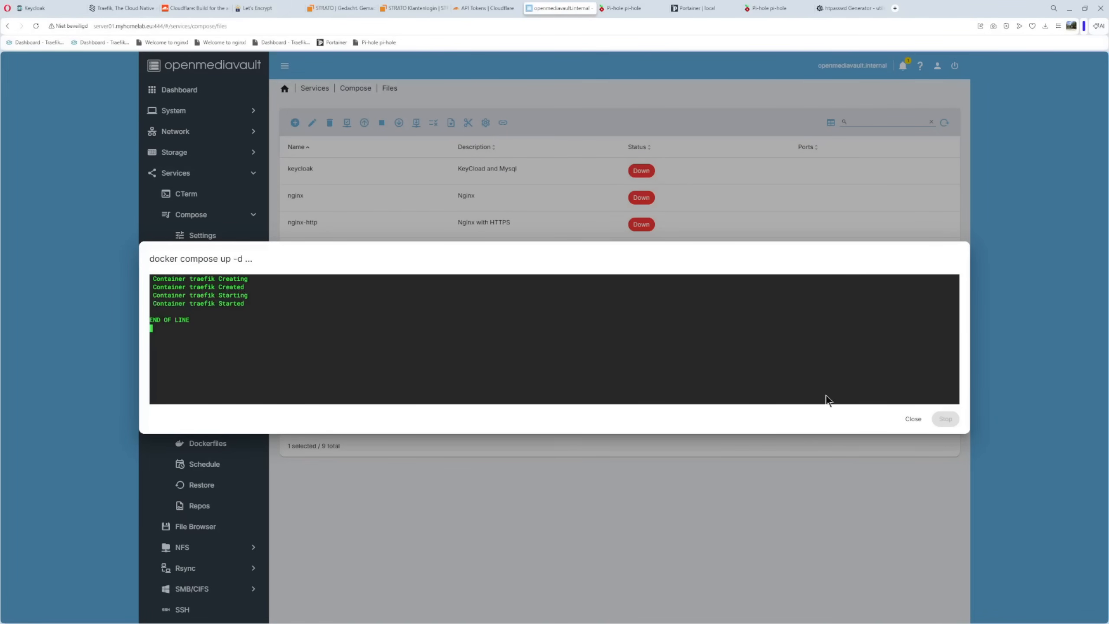
{"action": "left_click", "coordinate": [913, 419]}
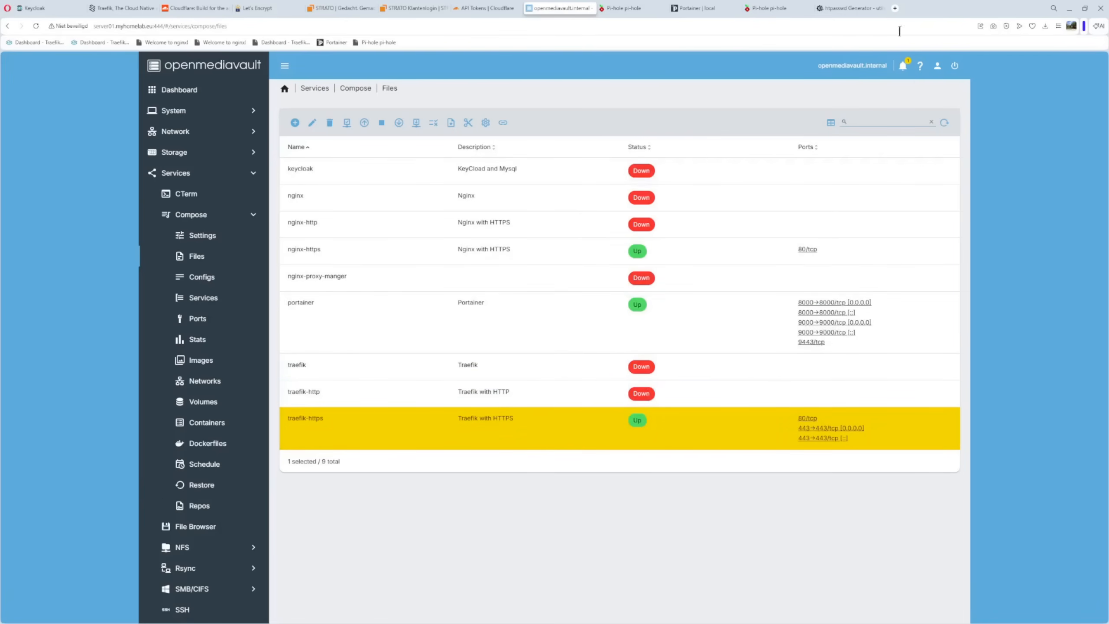
Load dashboard.willyhomelab.eu in a new browser tab, log in as "user" with the account password, and decline saving the password
{"action": "left_click", "coordinate": [896, 8]}
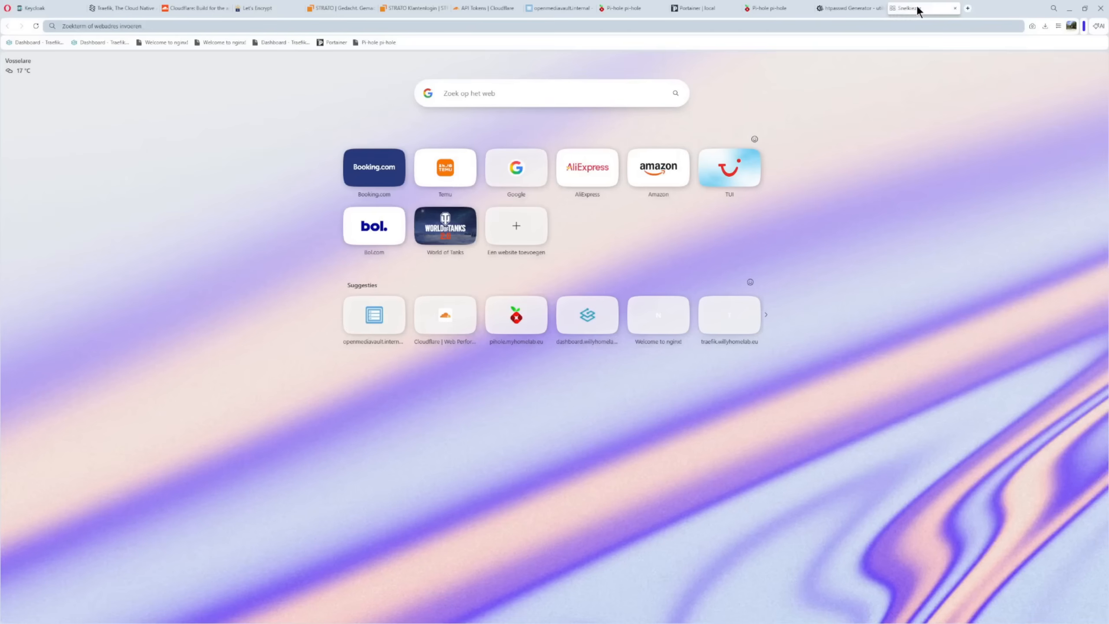
{"action": "left_click", "coordinate": [28, 42]}
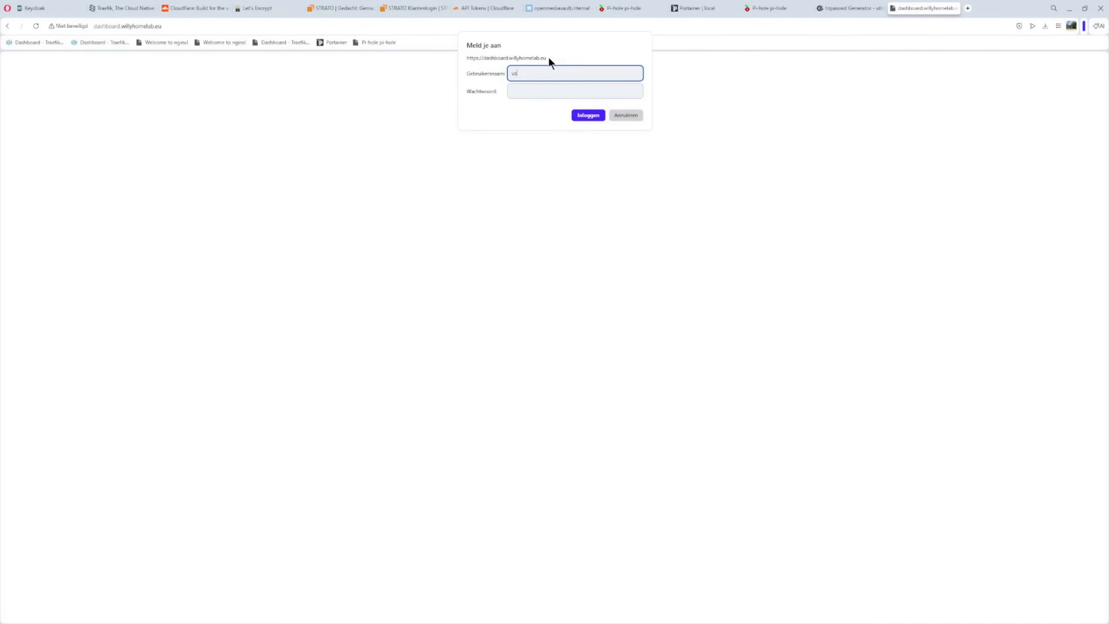
{"action": "left_click", "coordinate": [541, 88]}
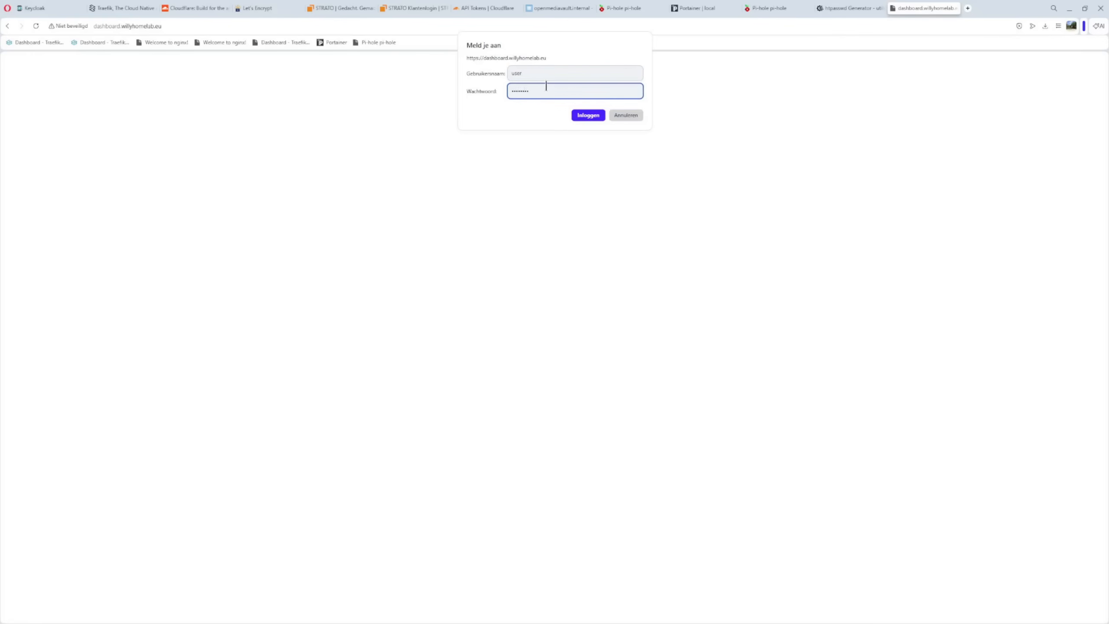
{"action": "left_click", "coordinate": [586, 117]}
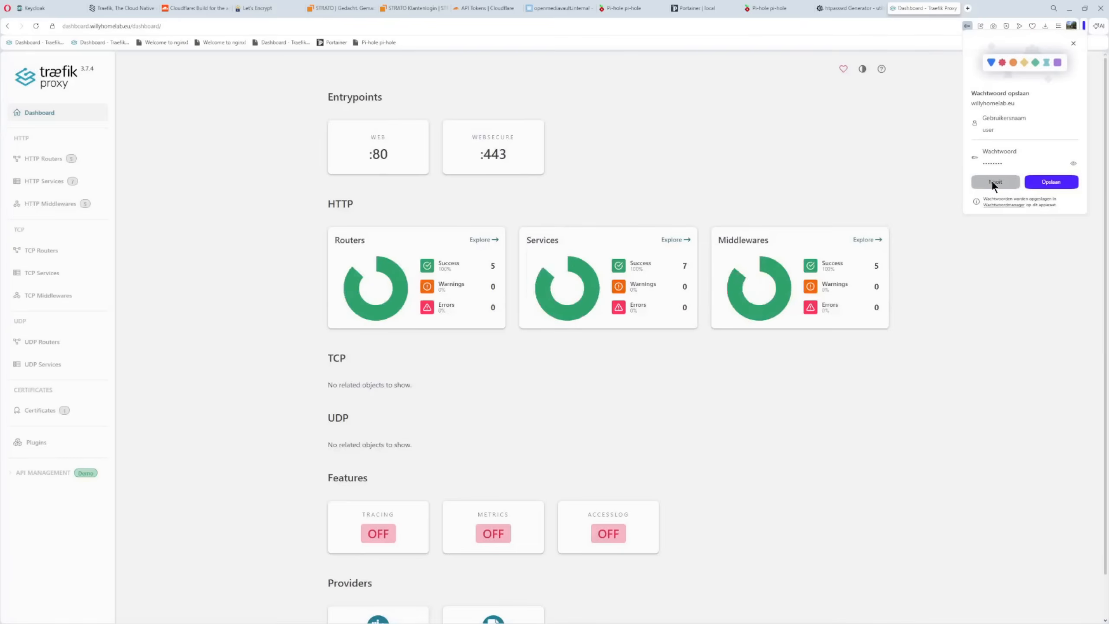
{"action": "left_click", "coordinate": [992, 181]}
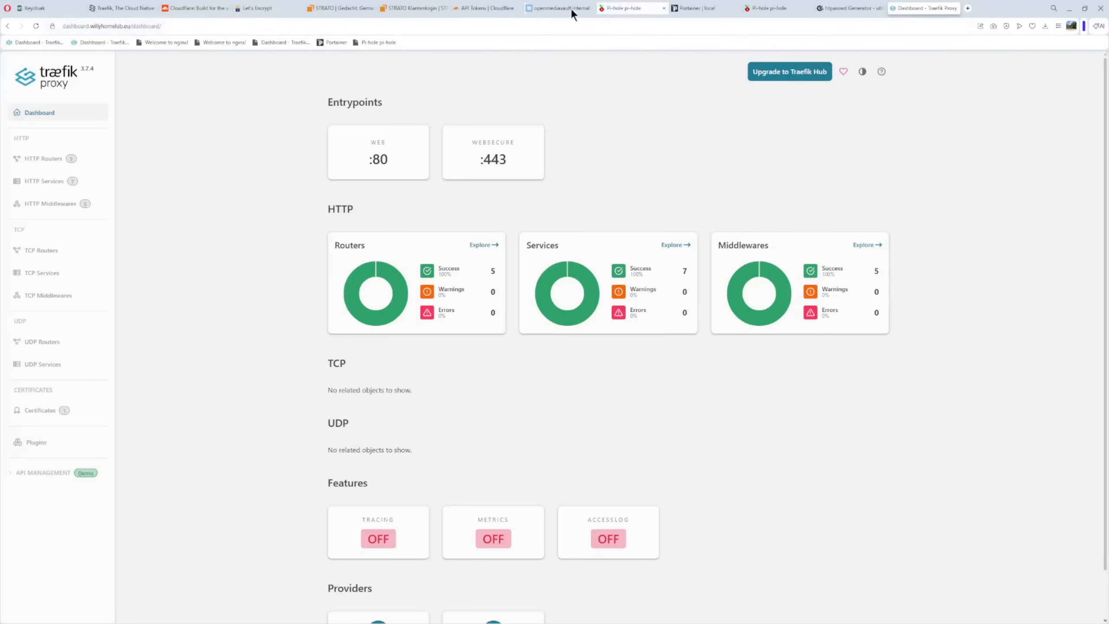
Back in openmediavault, open the nginx-https compose file for editing at its commented-out auth middleware labels
{"action": "left_click", "coordinate": [551, 8]}
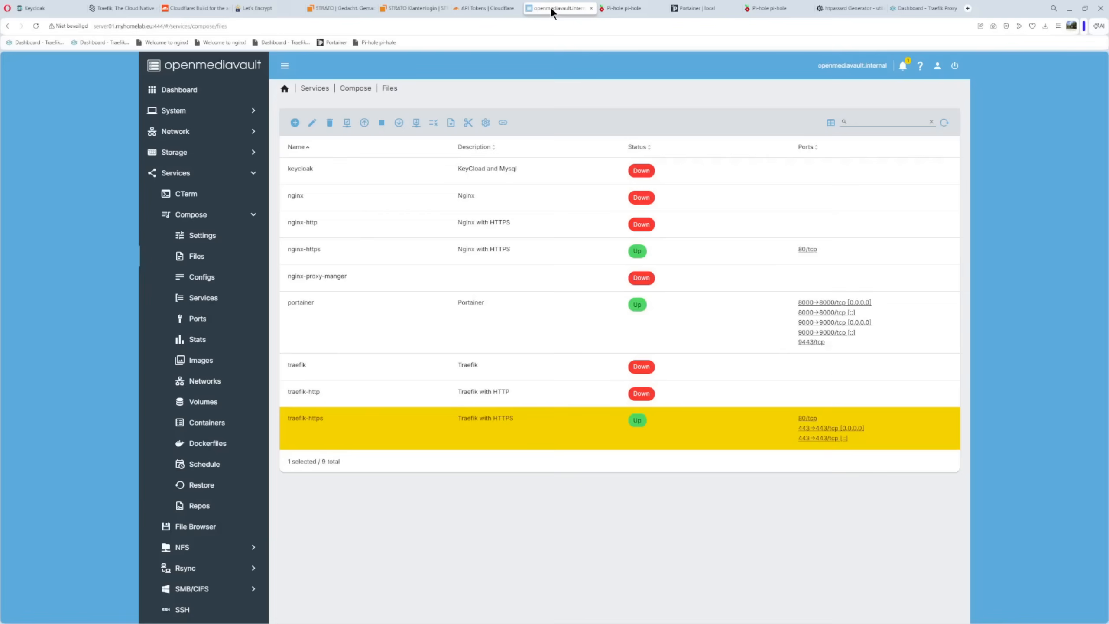
{"action": "left_click", "coordinate": [311, 251]}
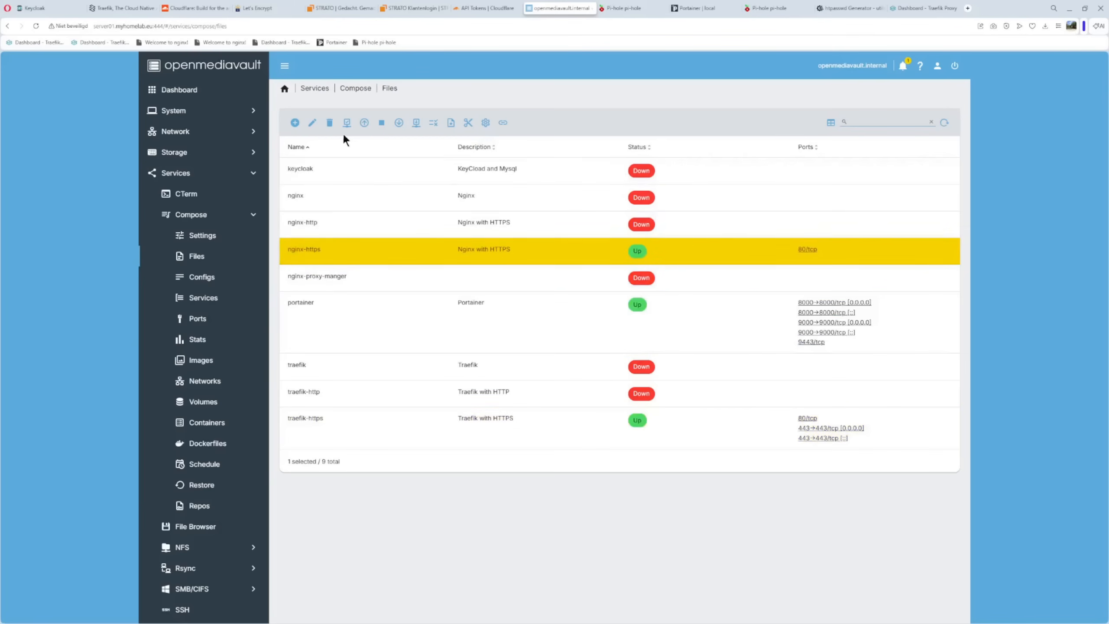
{"action": "left_click", "coordinate": [314, 123]}
{"action": "scroll", "coordinate": [481, 249], "scroll_direction": "down", "scroll_amount": 3}
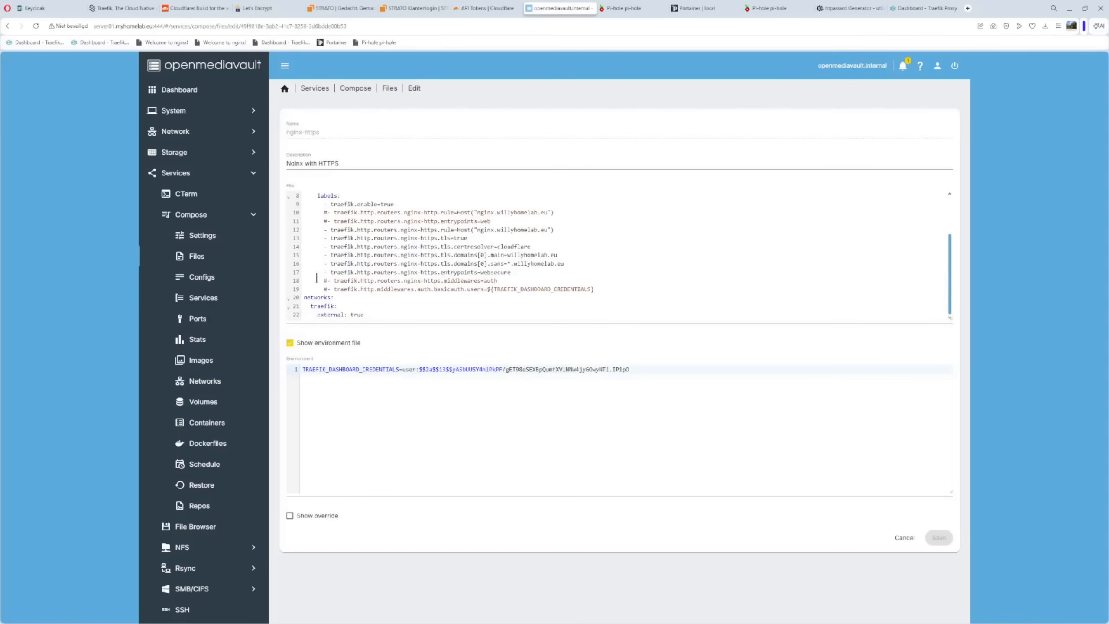